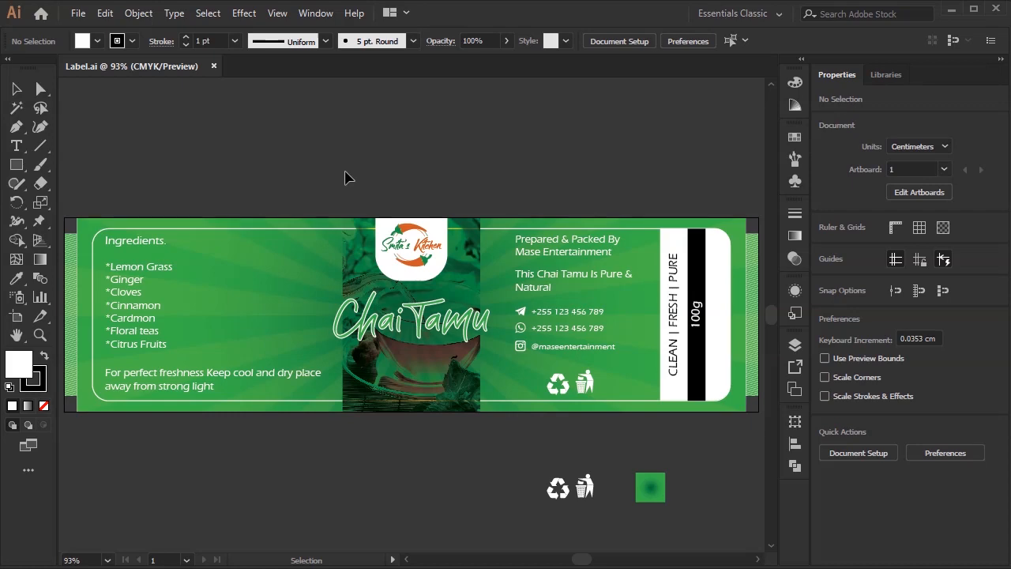
# - Create a new 25 × 7 cm document named Label and fit its artboard in the window
pyautogui.click(83, 14)
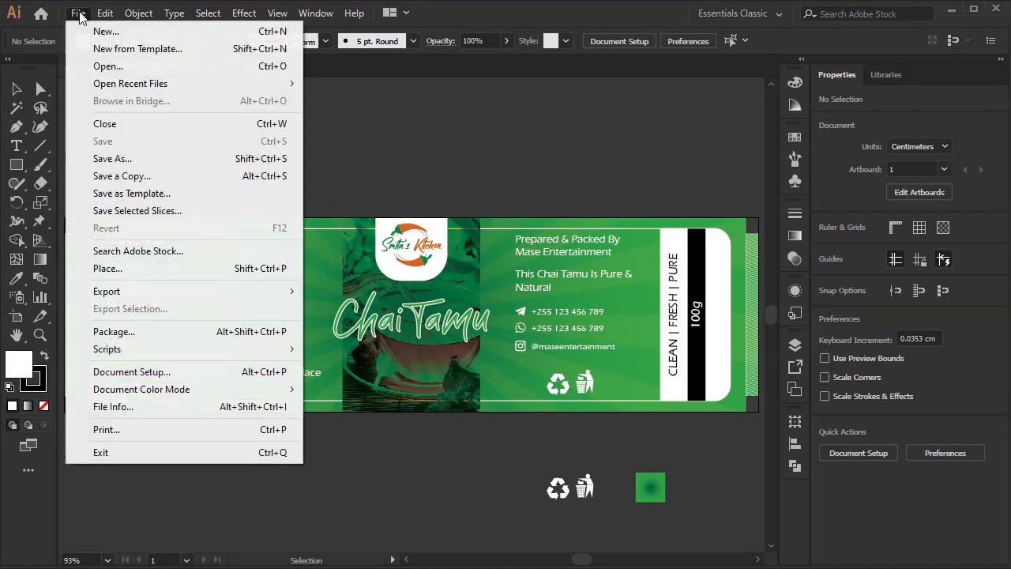
pyautogui.click(92, 28)
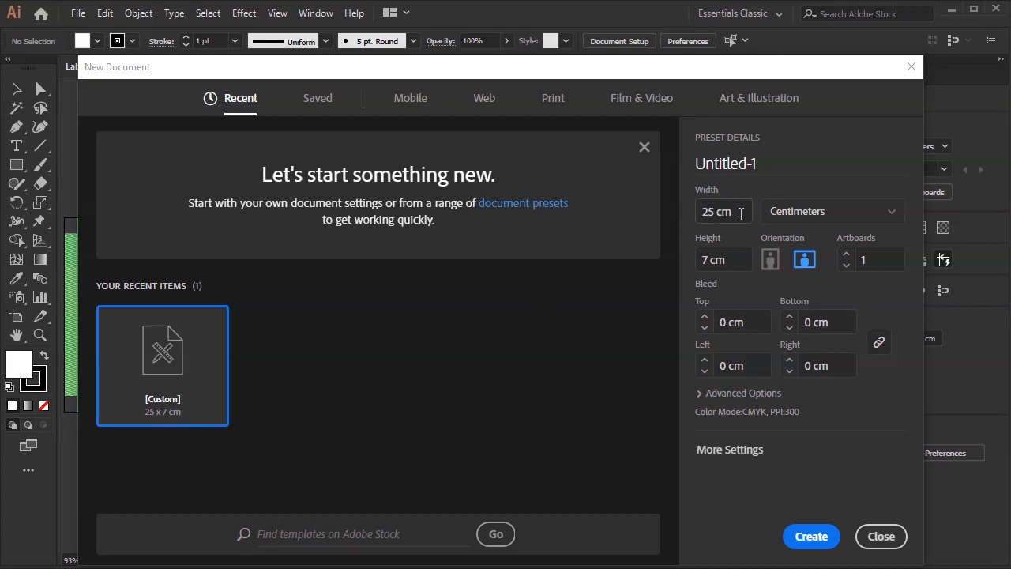
pyautogui.moveTo(741, 213); pyautogui.dragTo(692, 210)
pyautogui.moveTo(744, 259); pyautogui.dragTo(692, 259)
pyautogui.doubleClick(763, 165)
pyautogui.write('Label')
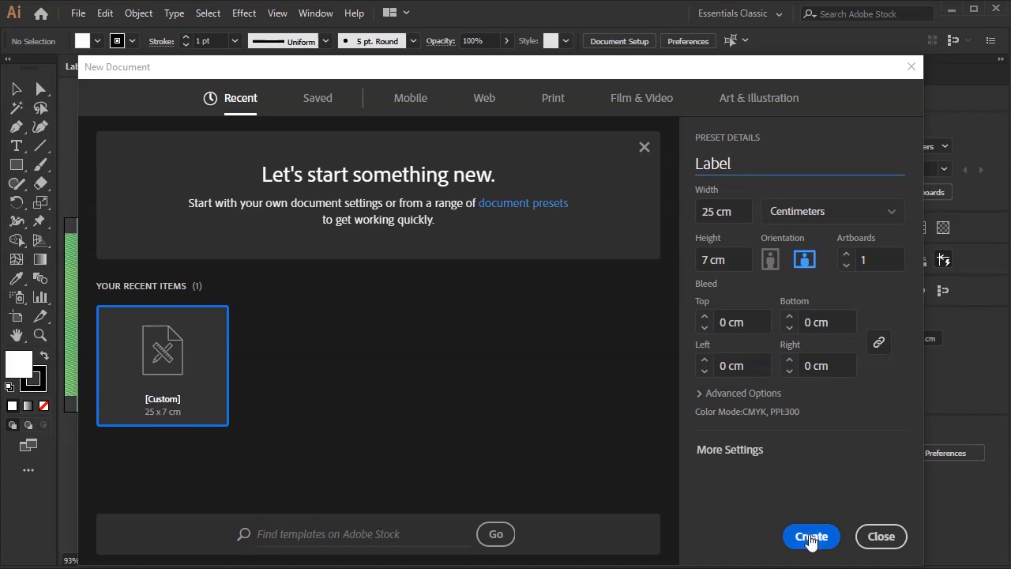
pyautogui.click(810, 536)
pyautogui.hotkey('ctrl', '0')
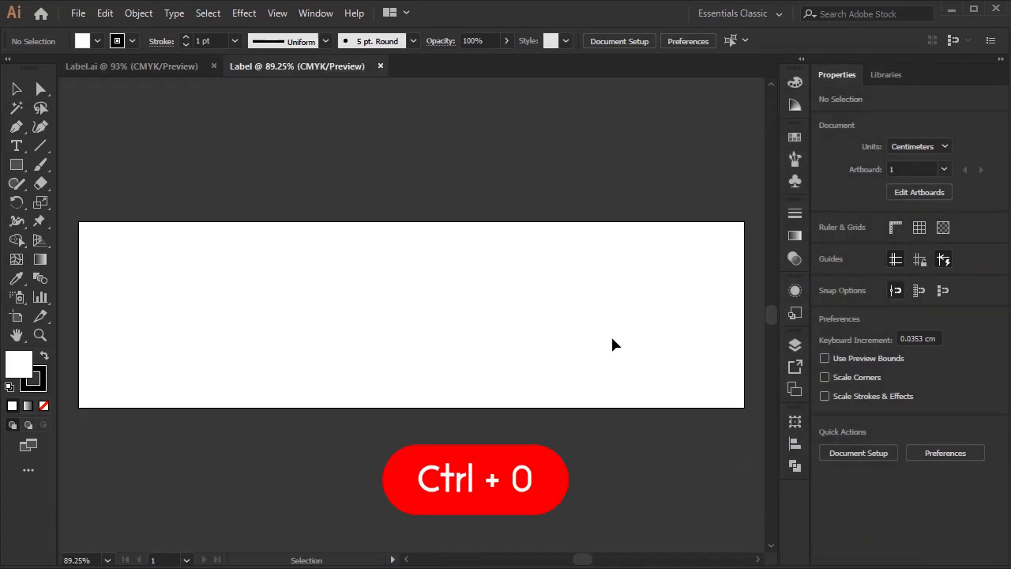
pyautogui.hotkey('ctrl', '0')
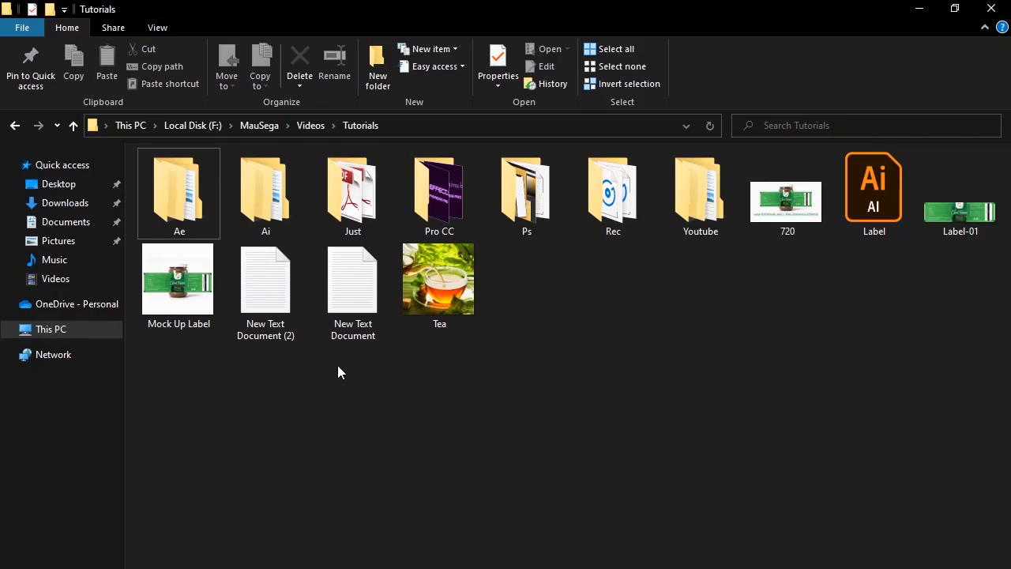
# - Open the New Text Document notes file, then draw a 25 × 7 cm rectangle in the new Label document
pyautogui.doubleClick(346, 316)
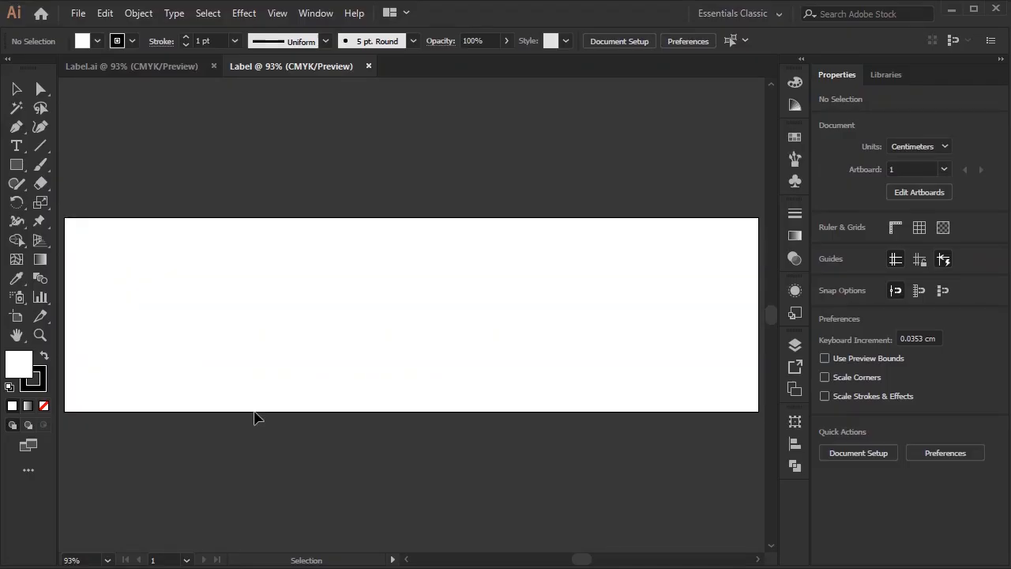
pyautogui.click(17, 164)
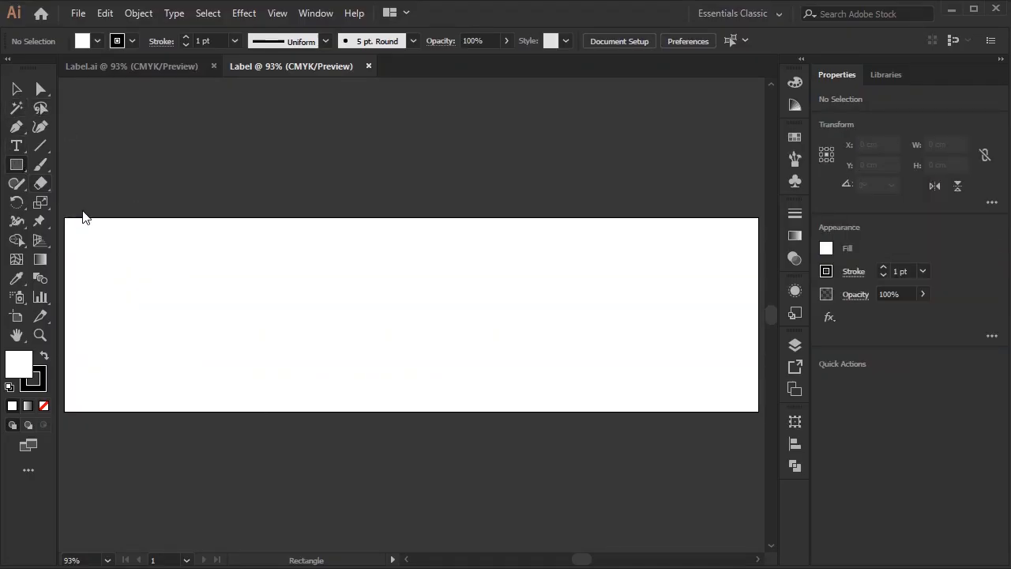
pyautogui.click(301, 314)
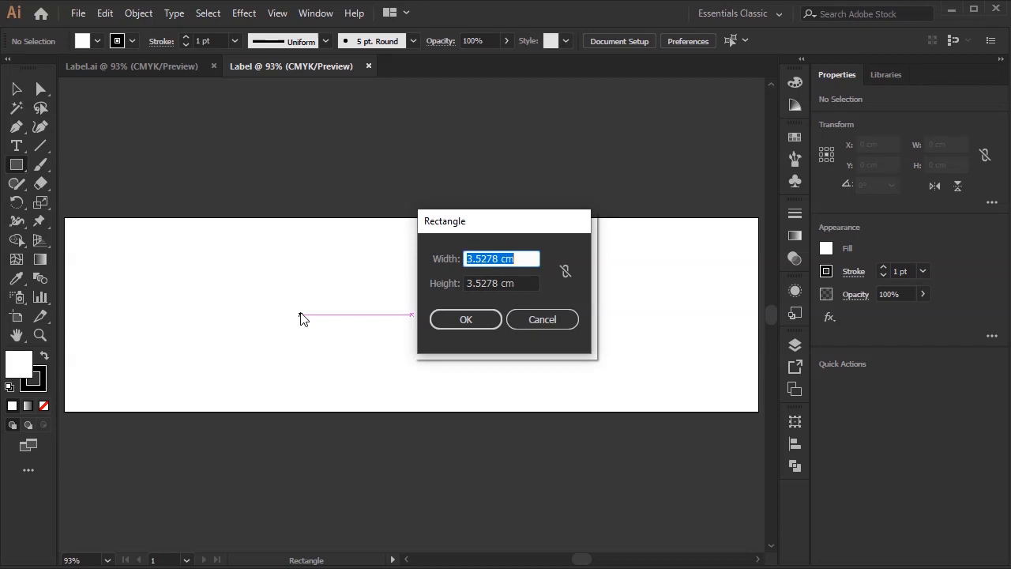
pyautogui.write('25')
pyautogui.moveTo(502, 282); pyautogui.dragTo(441, 286)
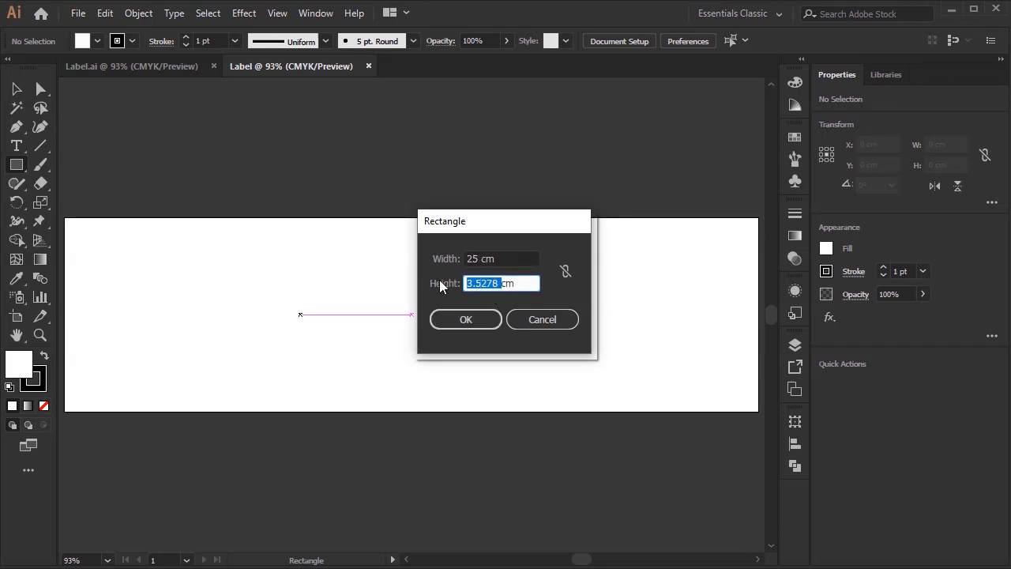
pyautogui.write('7')
pyautogui.click(480, 319)
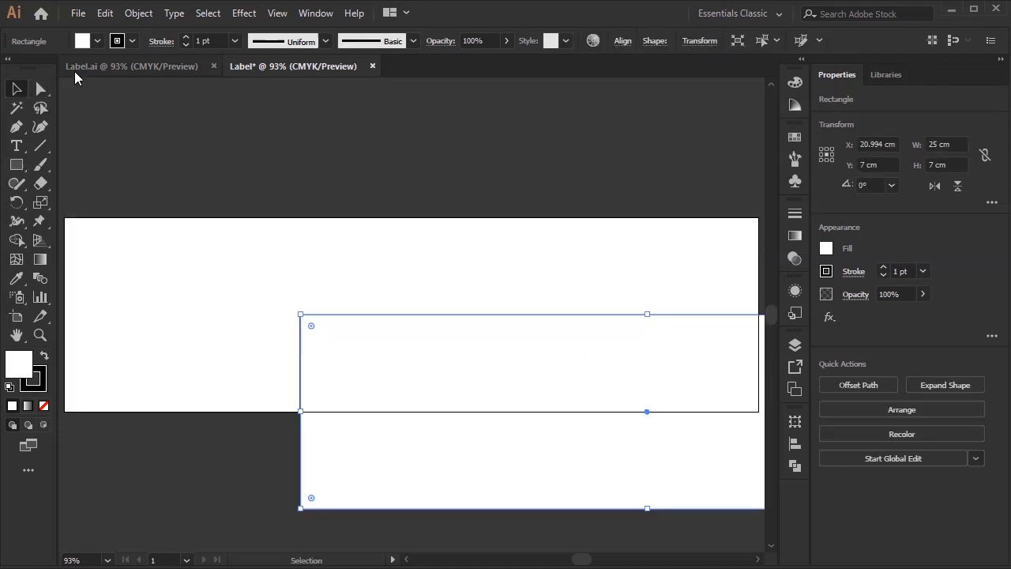
# - Remove the stroke from the 25 × 7 cm rectangle
pyautogui.click(117, 41)
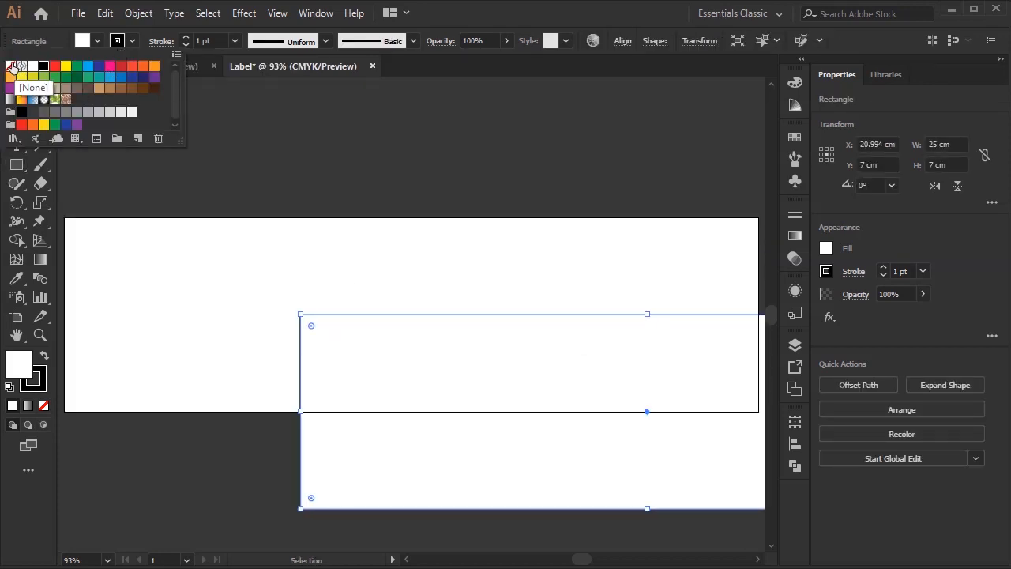
pyautogui.click(10, 65)
pyautogui.click(318, 146)
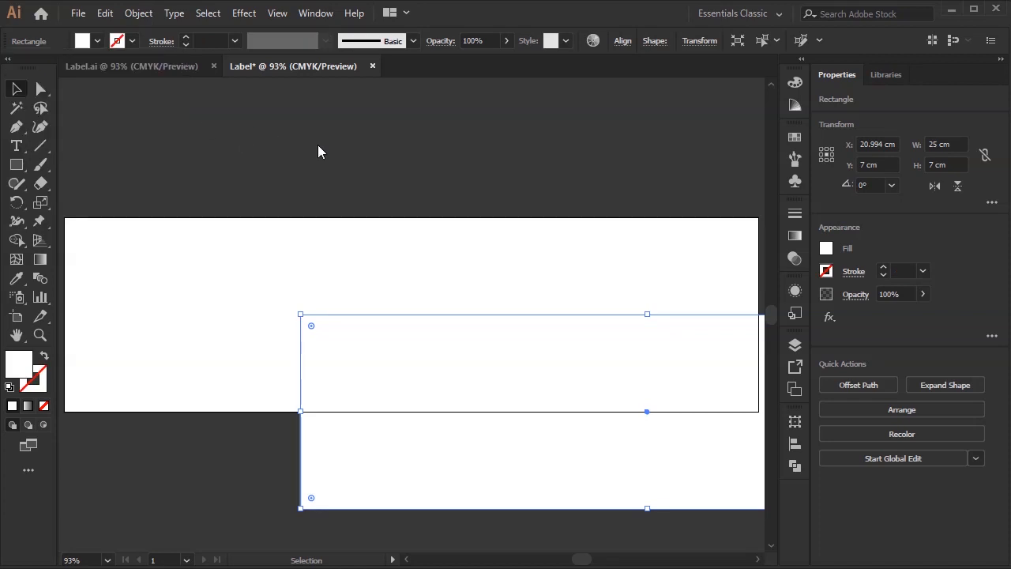
# - Align the rectangle to the artboard's right edge and vertical center so it covers the artboard
pyautogui.click(623, 40)
pyautogui.click(521, 84)
pyautogui.click(588, 85)
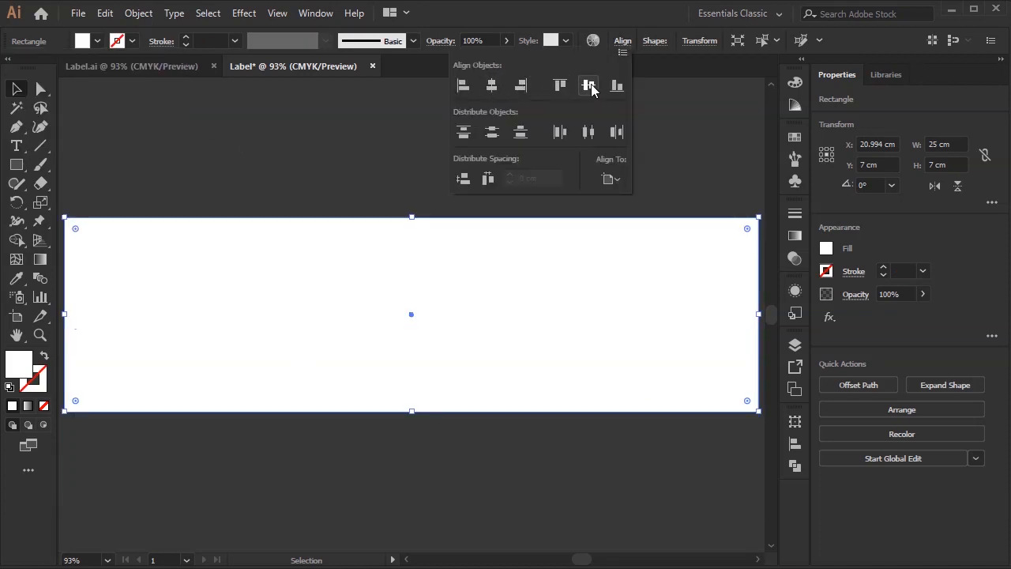
pyautogui.click(403, 169)
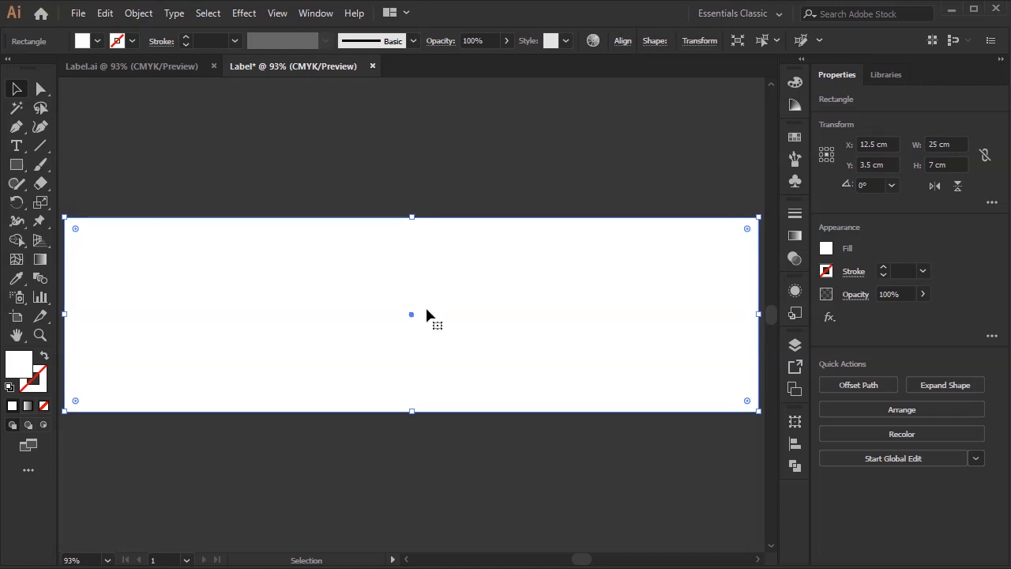
# - Duplicate the rectangle straight upward and hide the copy in the layer list
pyautogui.moveTo(427, 314); pyautogui.dragTo(420, 197)
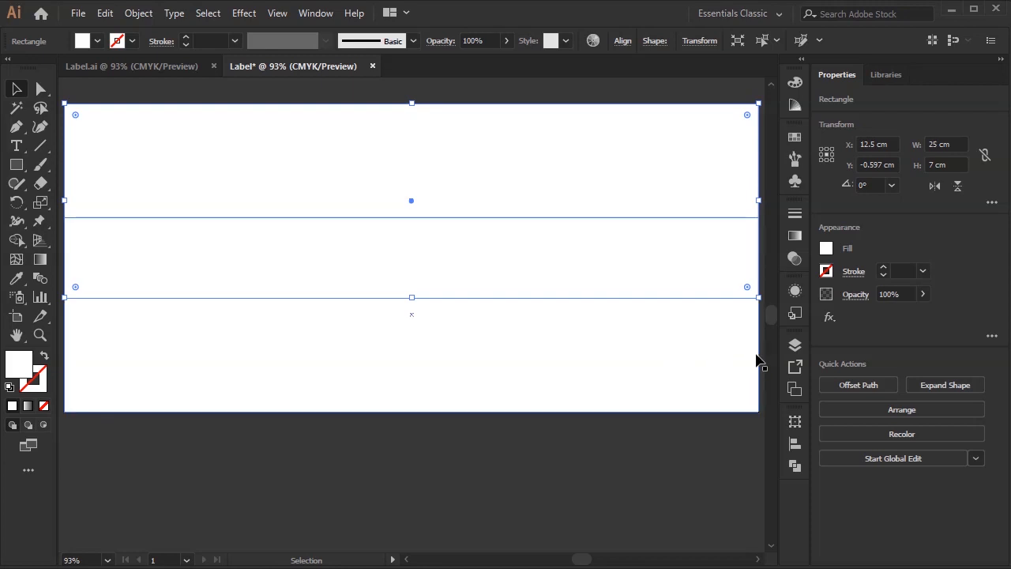
pyautogui.click(794, 345)
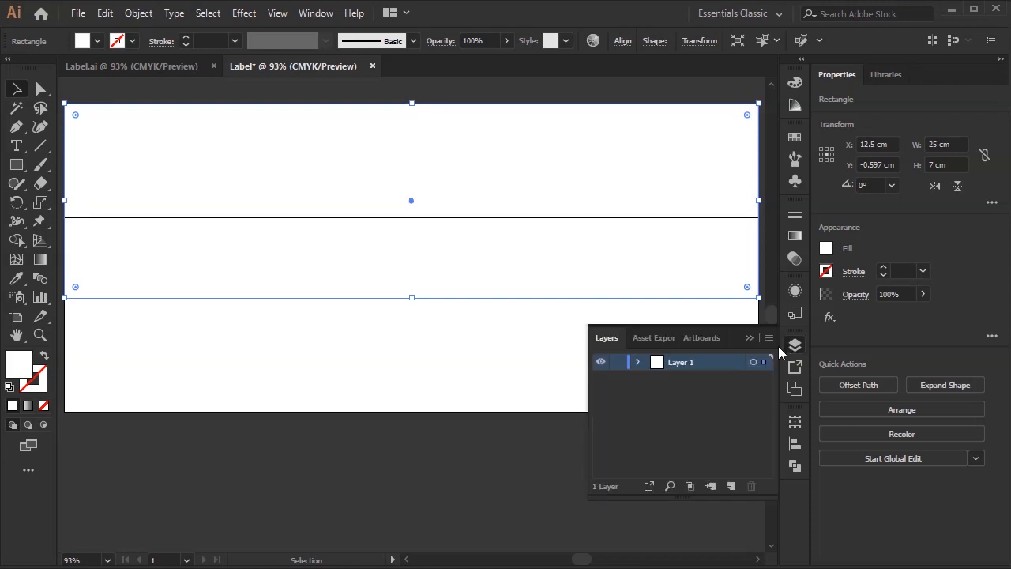
pyautogui.click(642, 362)
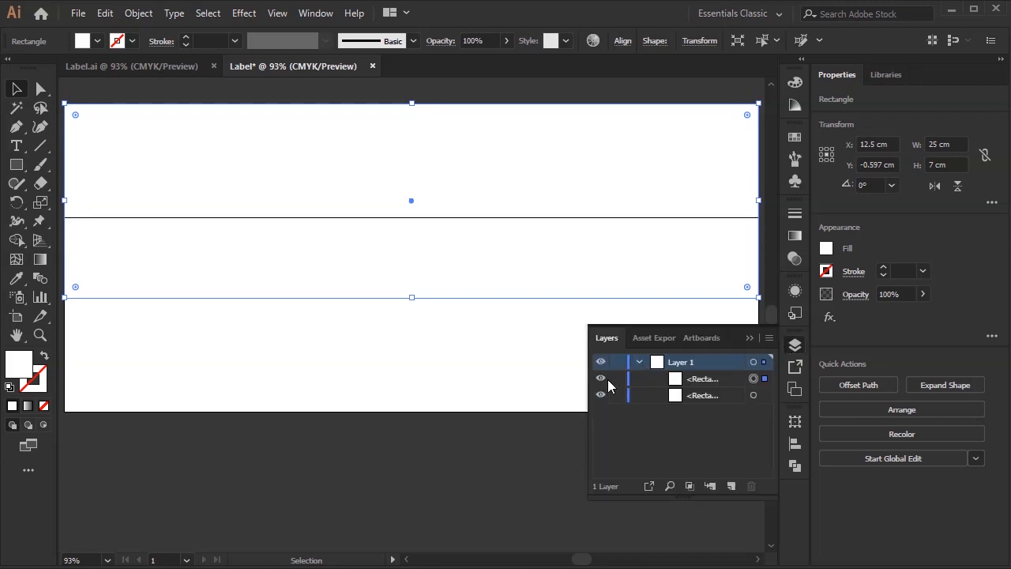
pyautogui.click(601, 379)
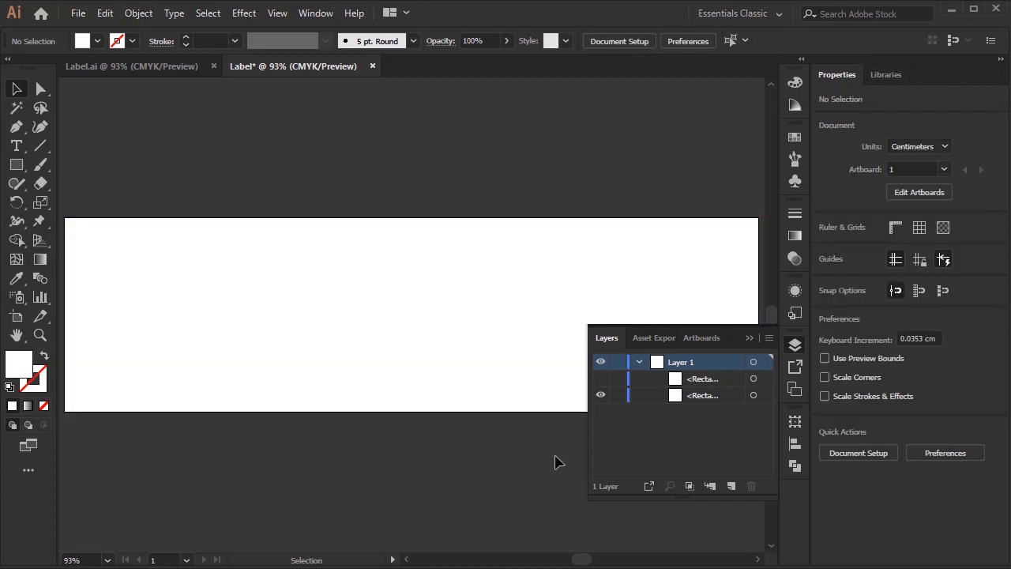
# - Copy the small green gradient square from the finished Label.ai document and paste it into the new Label document
pyautogui.click(181, 68)
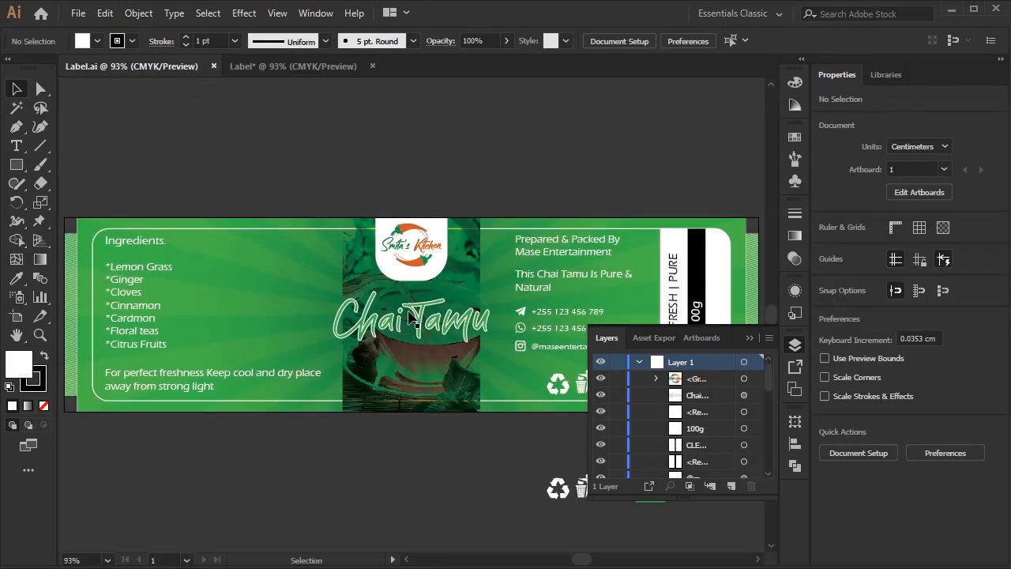
pyautogui.click(748, 338)
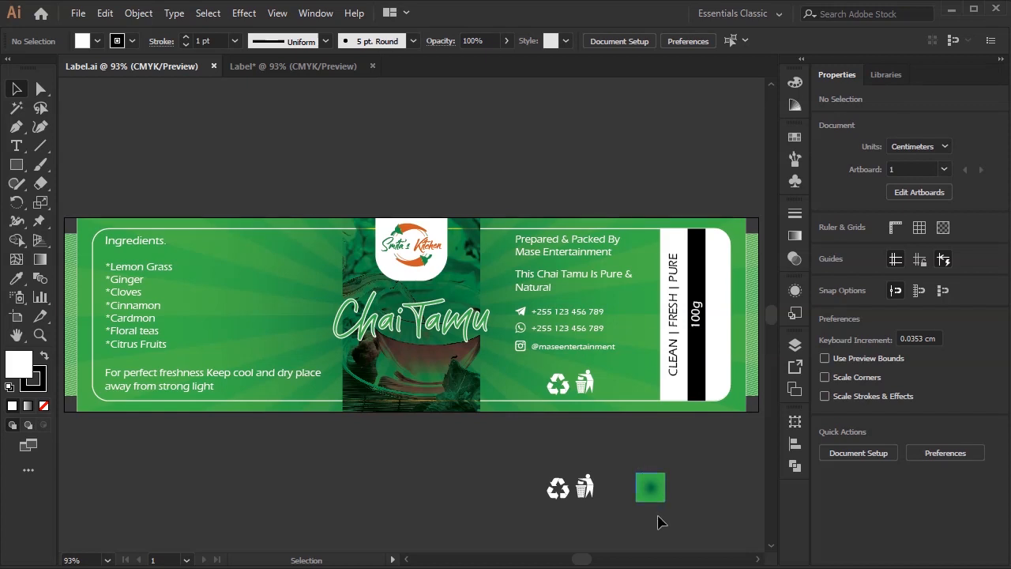
pyautogui.click(657, 501)
pyautogui.hotkey('ctrl', 'c')
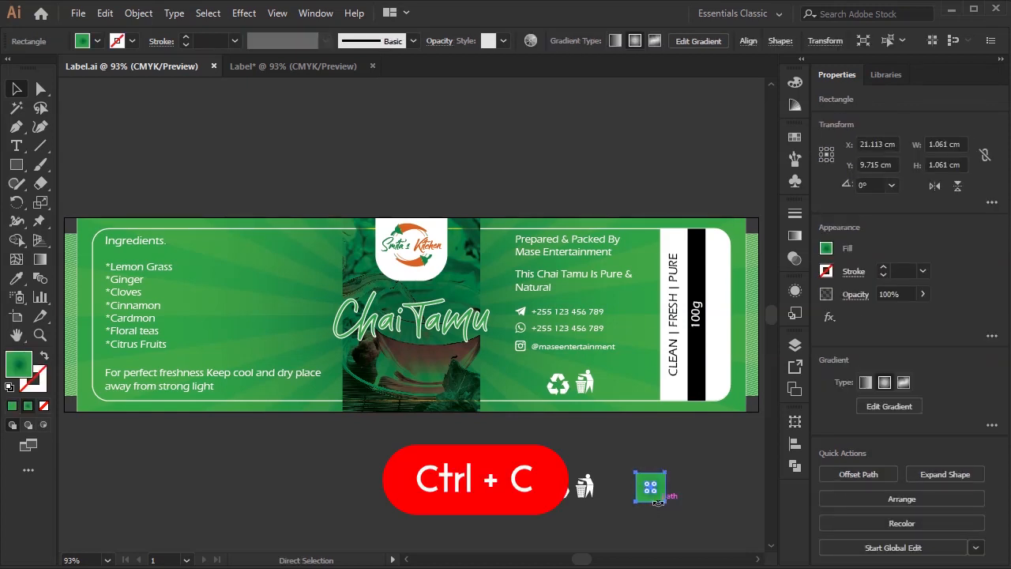
pyautogui.click(314, 65)
pyautogui.hotkey('ctrl', 'v')
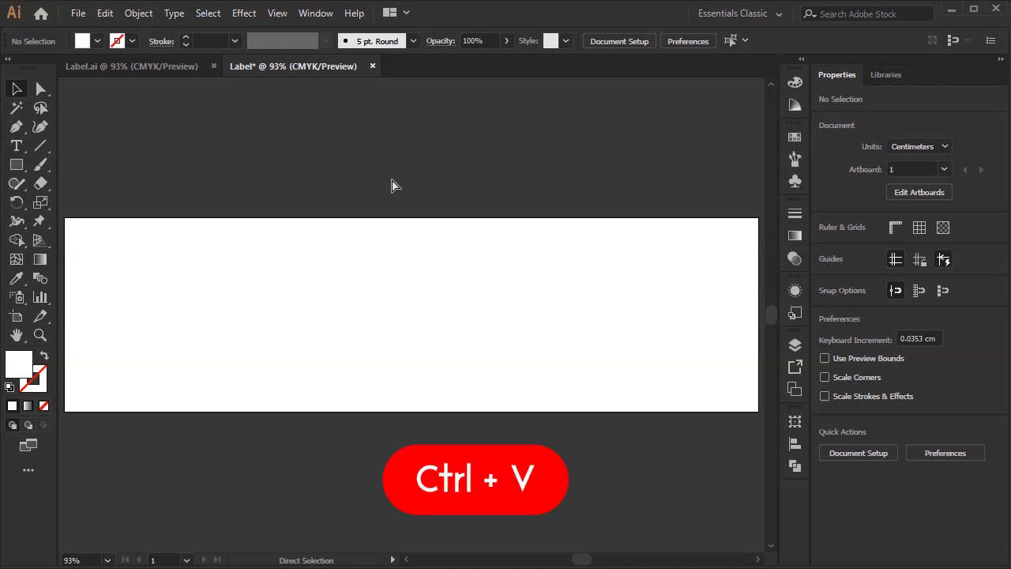
# - Apply the green radial gradient to the artboard-sized rectangle with the Eyedropper, and delete the small sample square
pyautogui.click(255, 303)
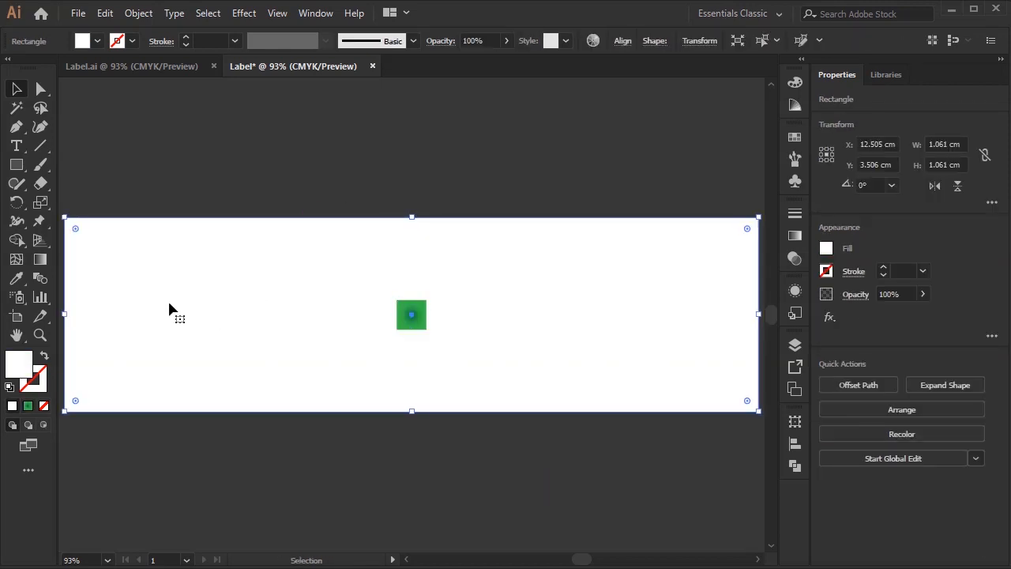
pyautogui.click(18, 278)
pyautogui.click(418, 317)
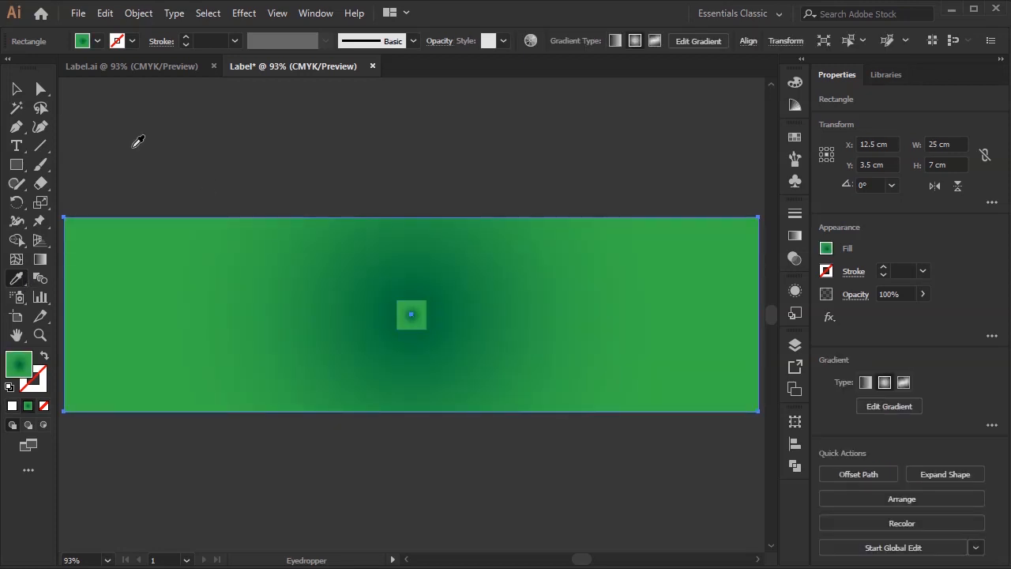
pyautogui.click(16, 89)
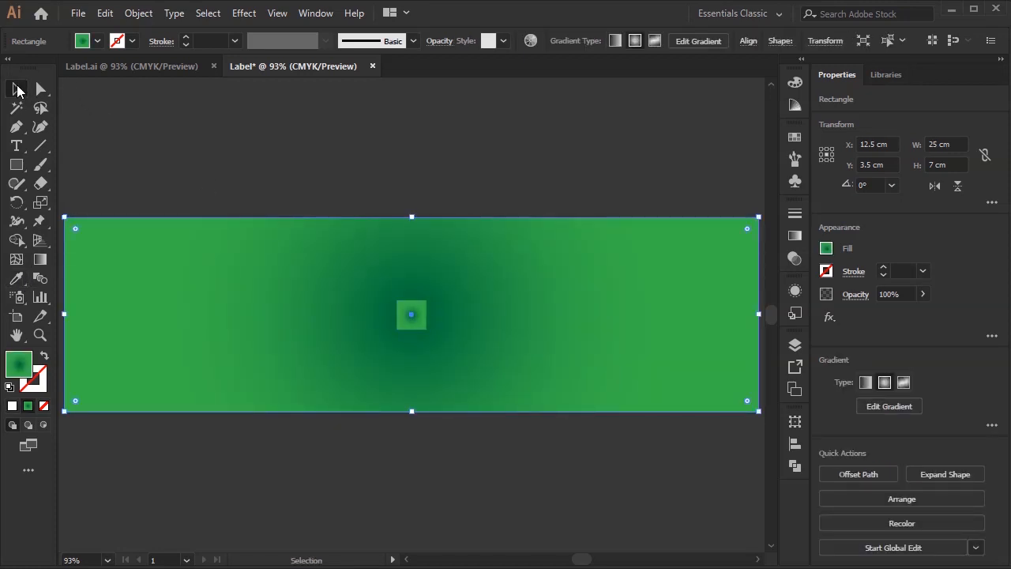
pyautogui.click(402, 319)
pyautogui.press('Delete')
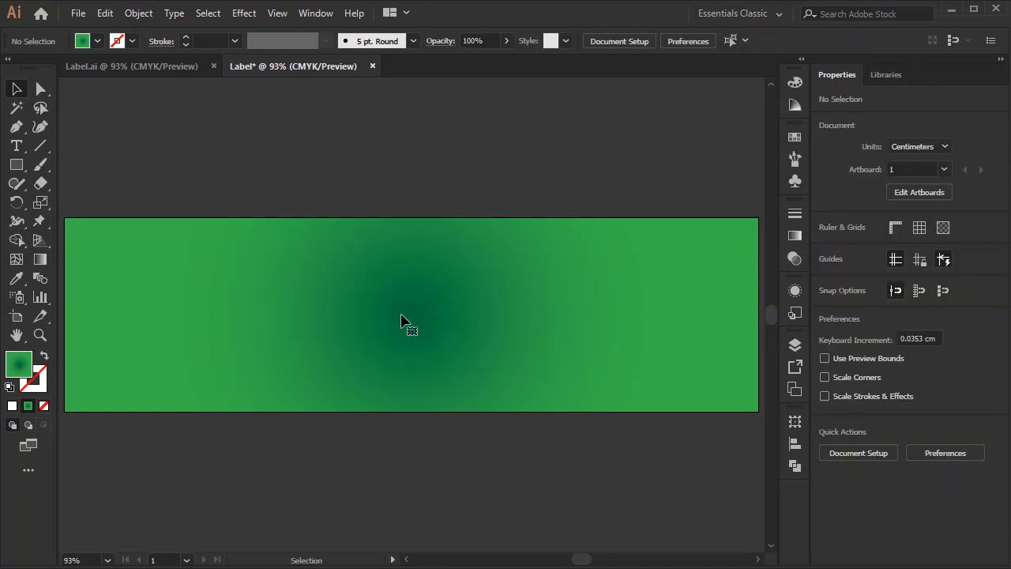
# - Lock the green gradient rectangle and show the hidden white rectangle again
pyautogui.click(794, 346)
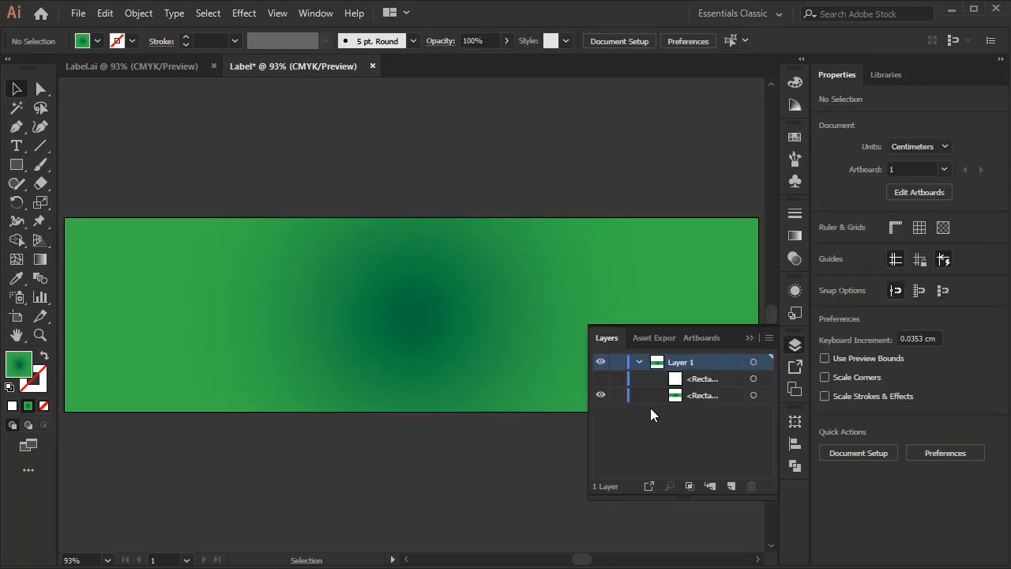
pyautogui.click(618, 395)
pyautogui.click(600, 379)
pyautogui.click(755, 339)
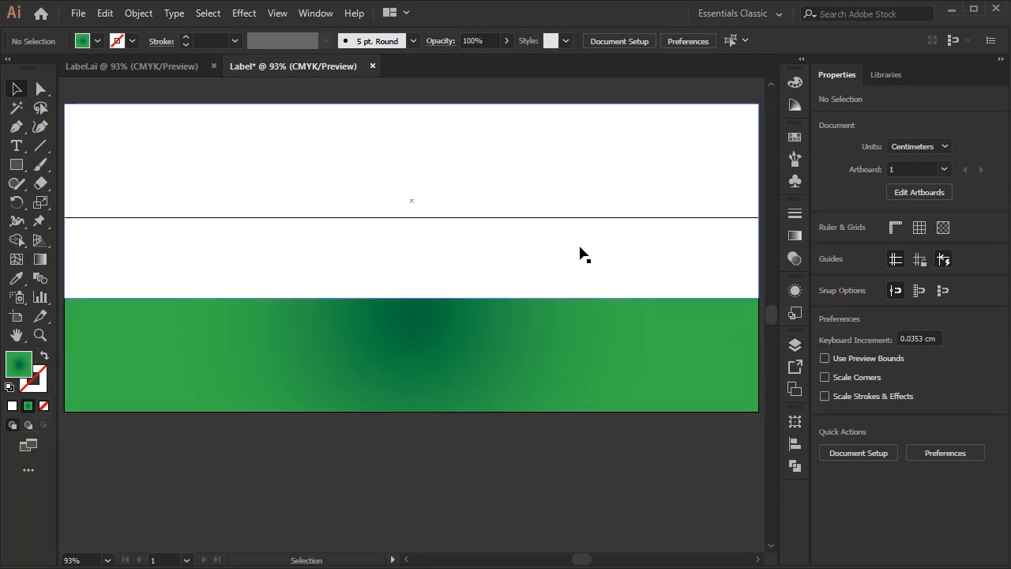
# - Align the white rectangle to the artboard's vertical center
pyautogui.click(579, 247)
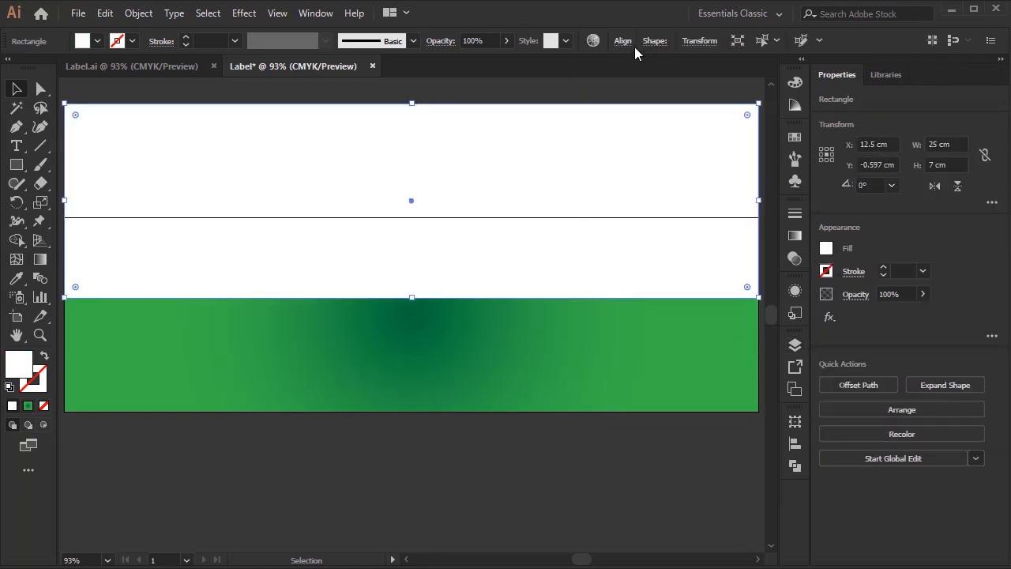
pyautogui.click(623, 41)
pyautogui.click(588, 86)
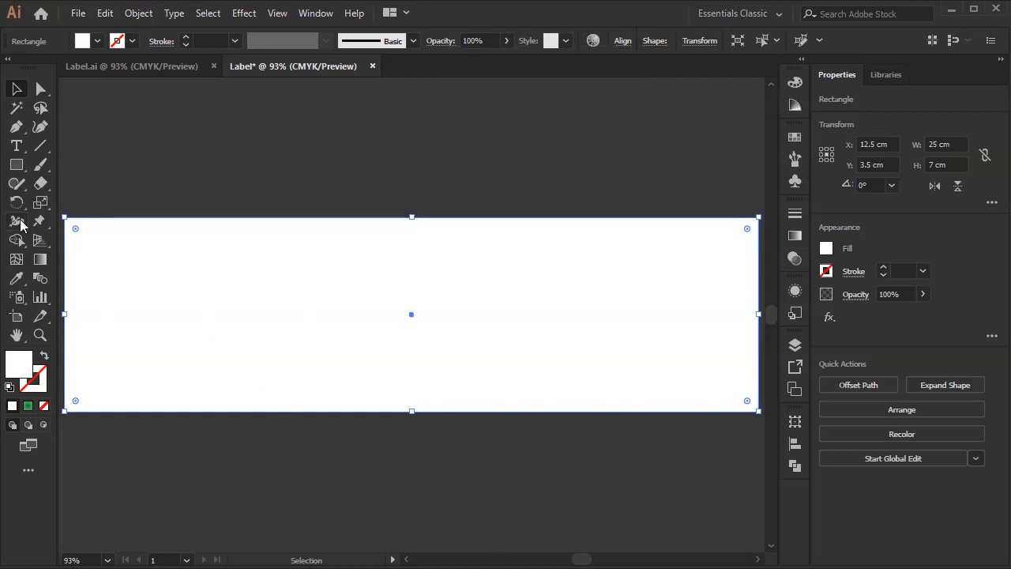
# - Copy the circle size 7.801 from the Notepad notes and draw a 7.801 × 7.801 cm circle with the Ellipse tool
pyautogui.moveTo(16, 164); pyautogui.dragTo(100, 207)
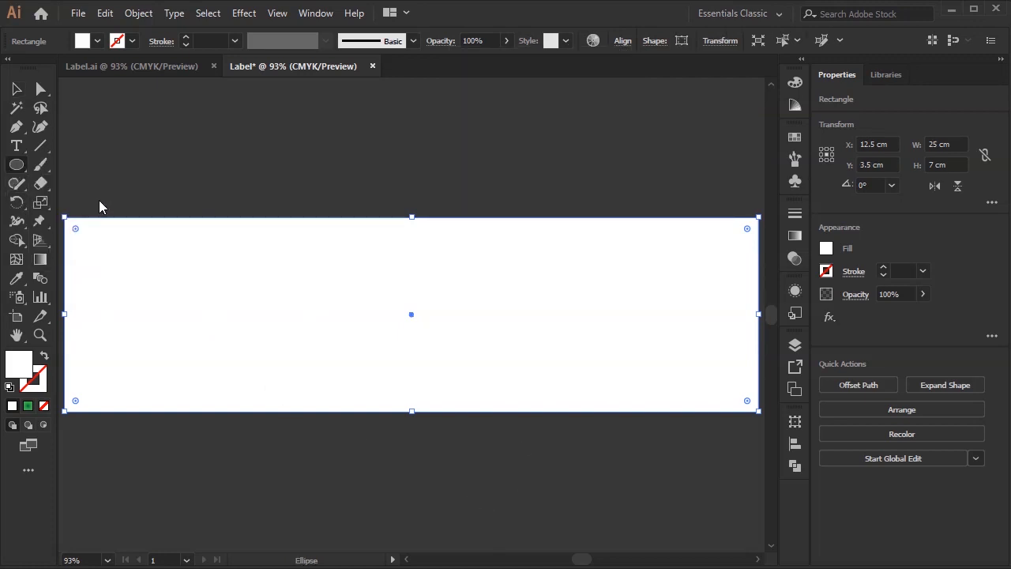
pyautogui.hotkey('alt', 'Tab')
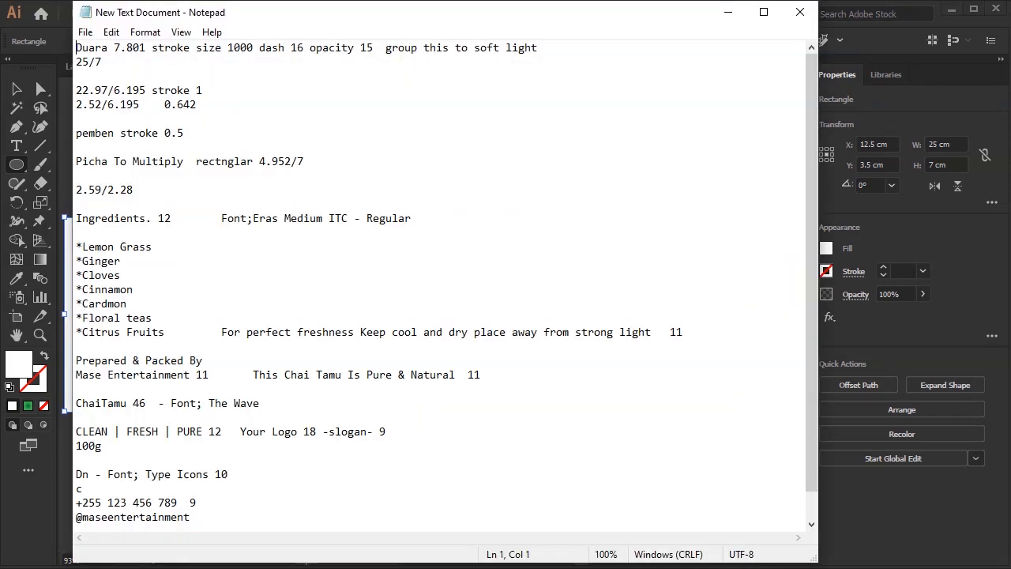
pyautogui.moveTo(146, 49); pyautogui.dragTo(113, 48)
pyautogui.click(916, 506)
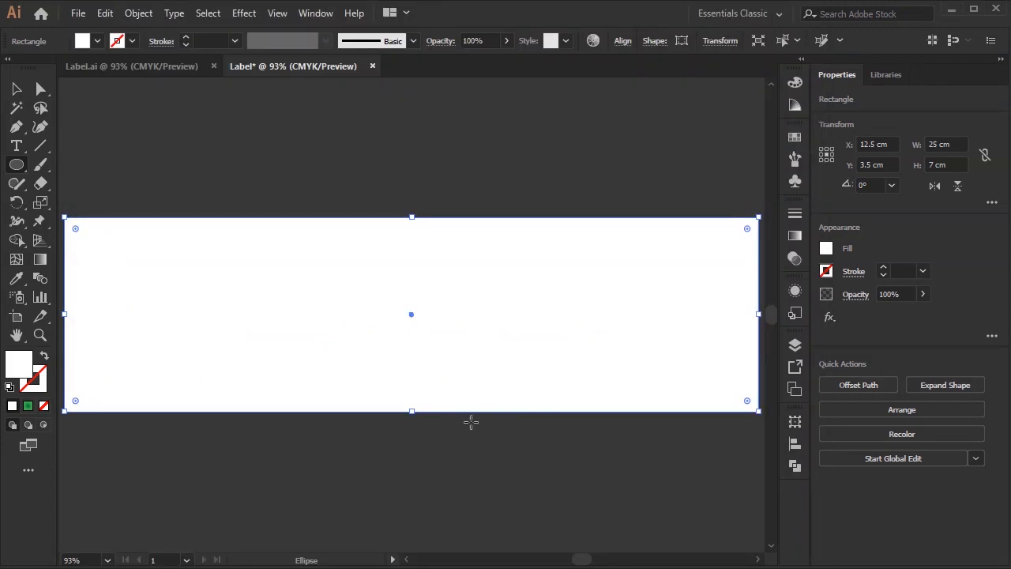
pyautogui.click(329, 292)
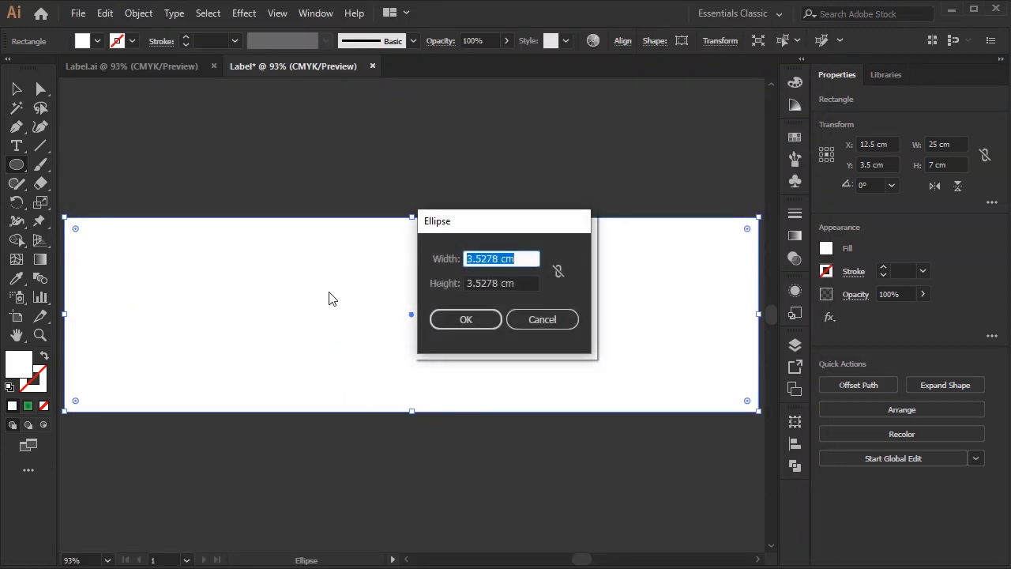
pyautogui.hotkey('ctrl', 'v')
pyautogui.moveTo(501, 282); pyautogui.dragTo(423, 283)
pyautogui.hotkey('ctrl', 'v')
pyautogui.click(471, 326)
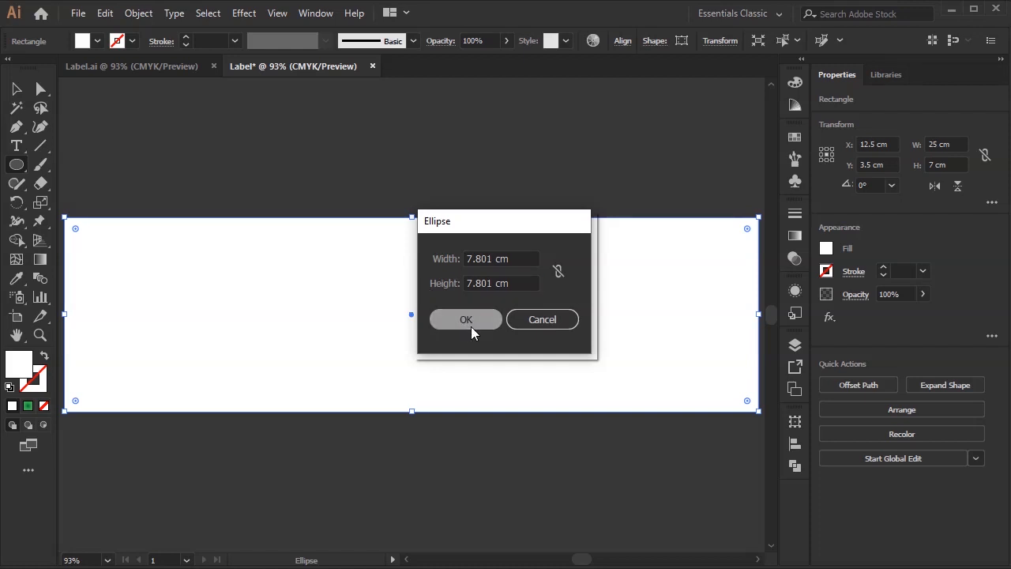
# - Center the 7.801 cm circle horizontally and vertically on the artboard
pyautogui.click(16, 89)
pyautogui.click(622, 41)
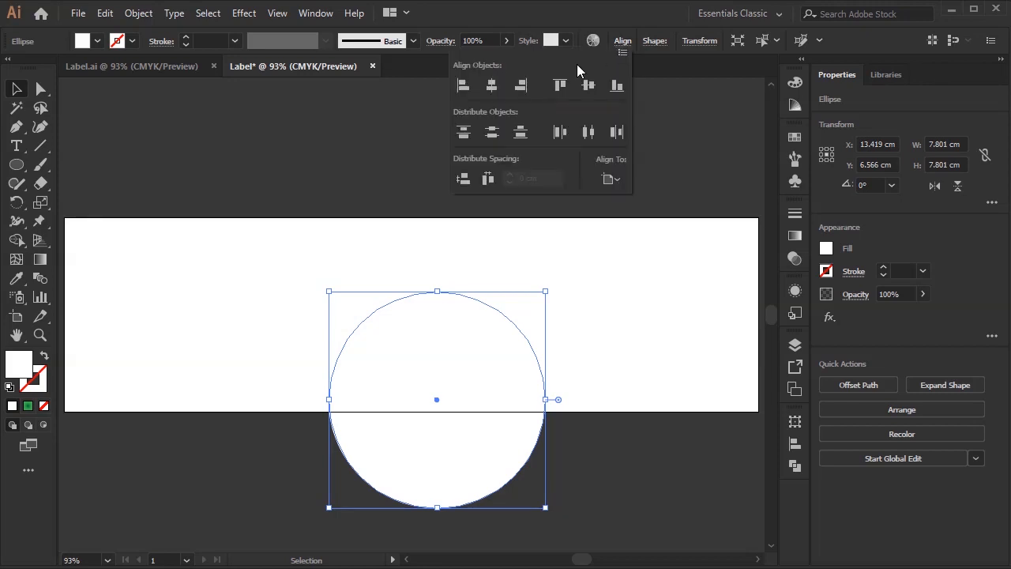
pyautogui.click(491, 85)
pyautogui.click(587, 86)
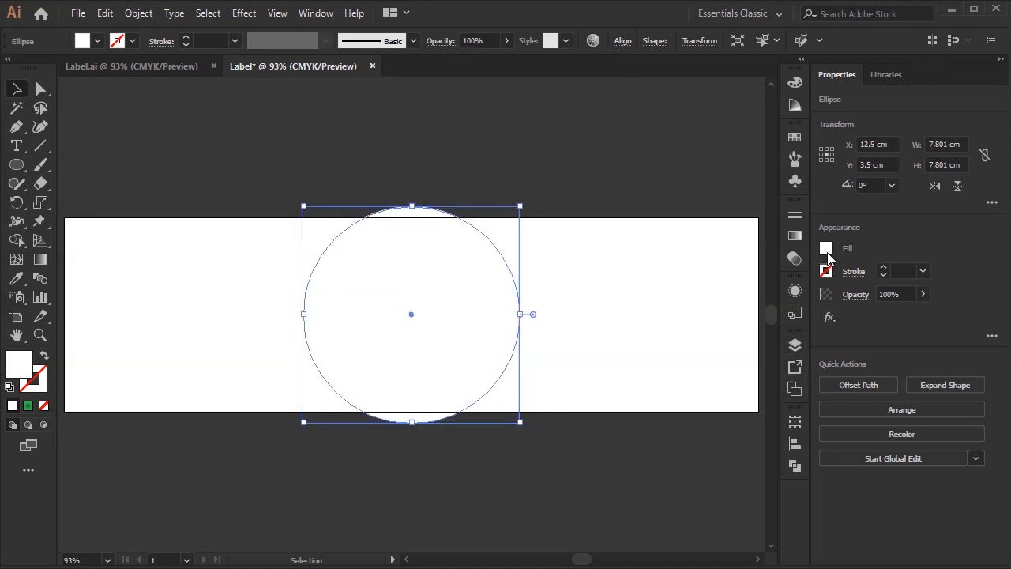
# - Remove the circle's fill and give it a white stroke with a weight of 1000 pt
pyautogui.click(826, 252)
pyautogui.click(655, 307)
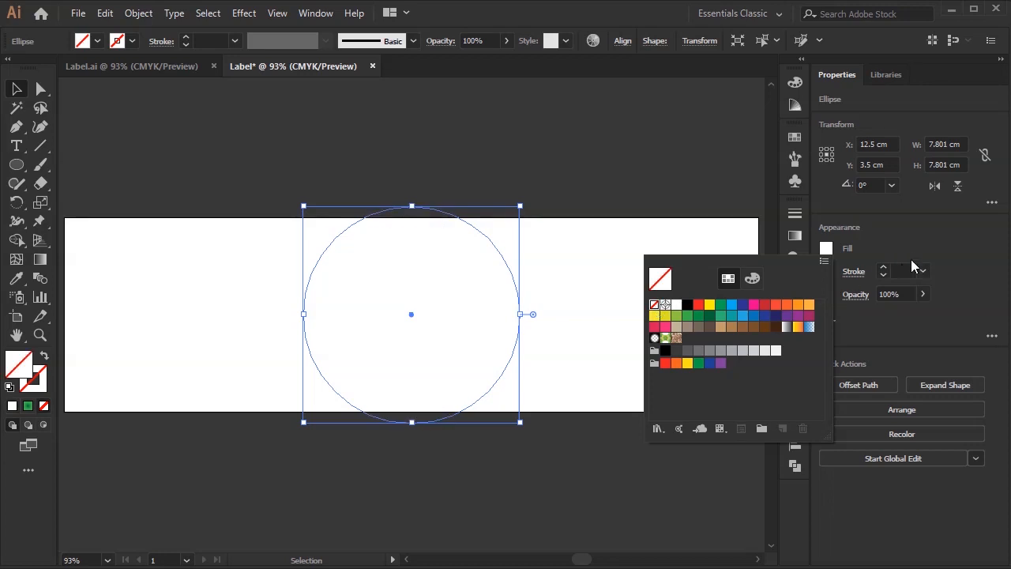
pyautogui.click(825, 275)
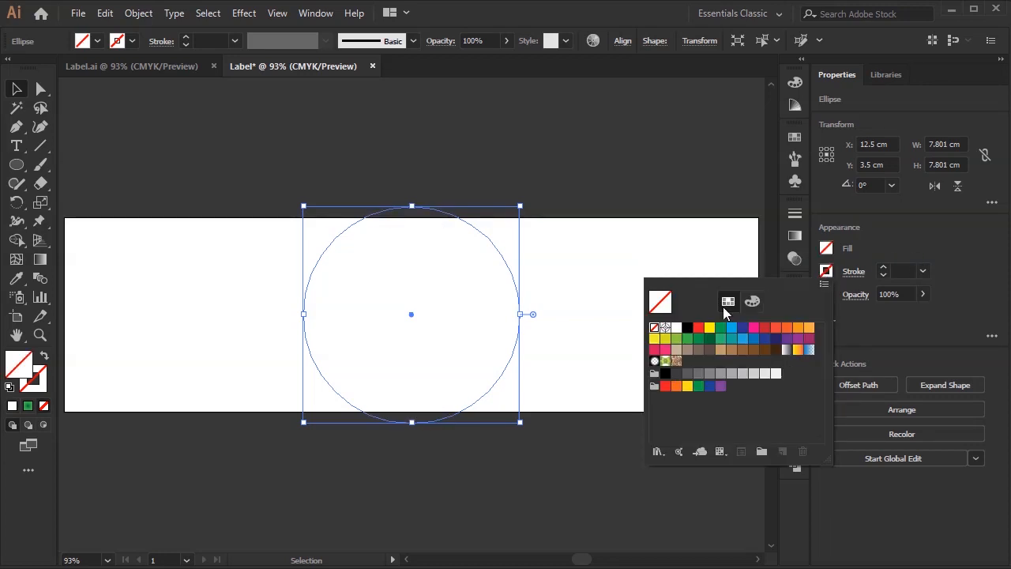
pyautogui.click(686, 327)
pyautogui.click(901, 271)
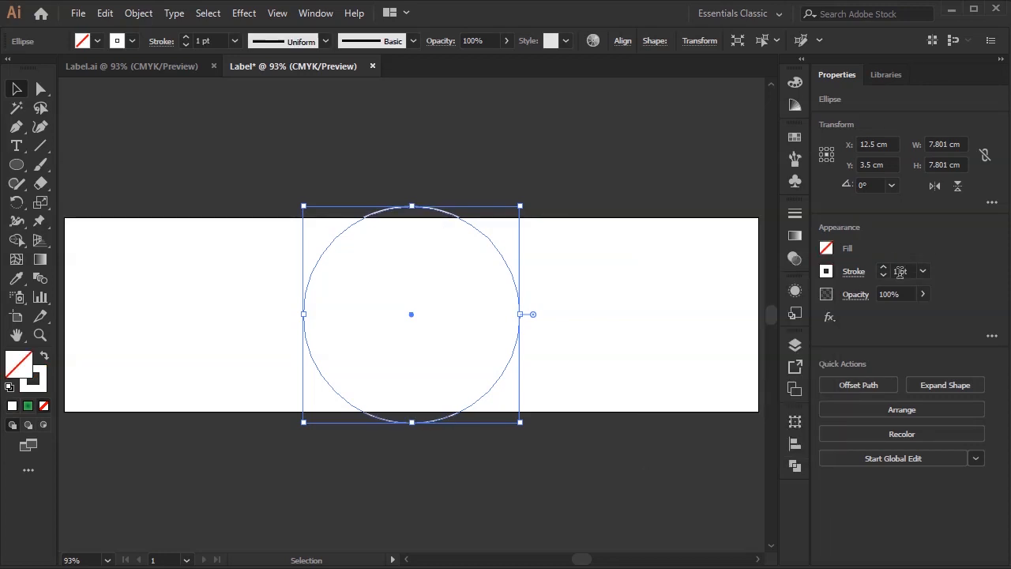
pyautogui.write('000')
pyautogui.press('Return')
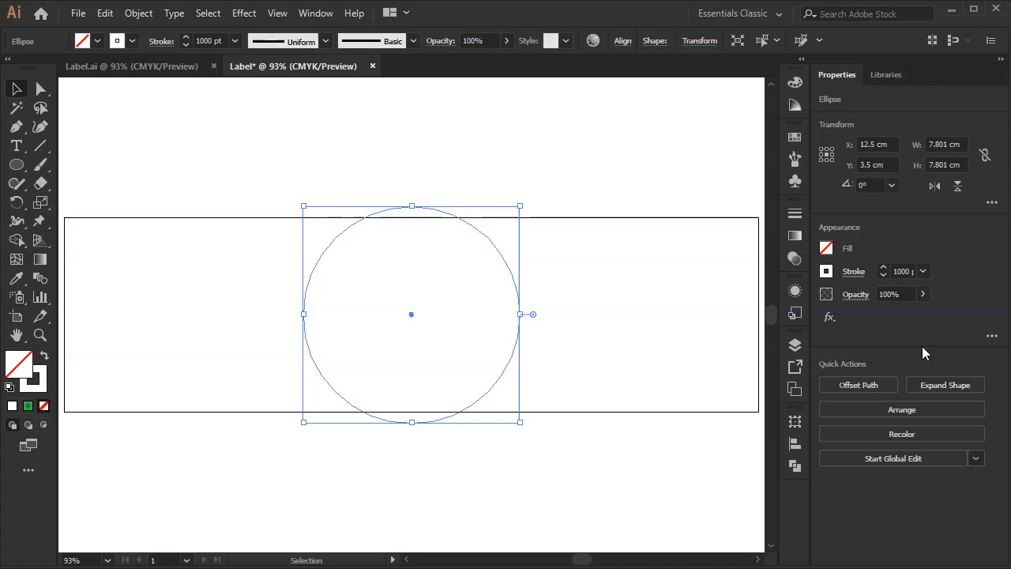
# - Turn the circle's stroke into a dashed line with a 16 pt dash to form sunburst rays
pyautogui.click(853, 271)
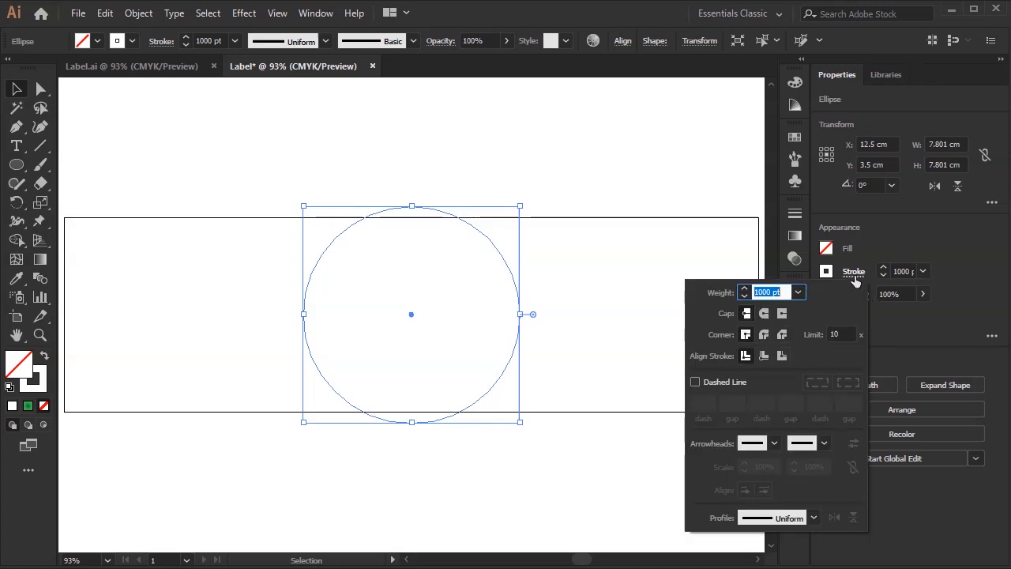
pyautogui.click(696, 382)
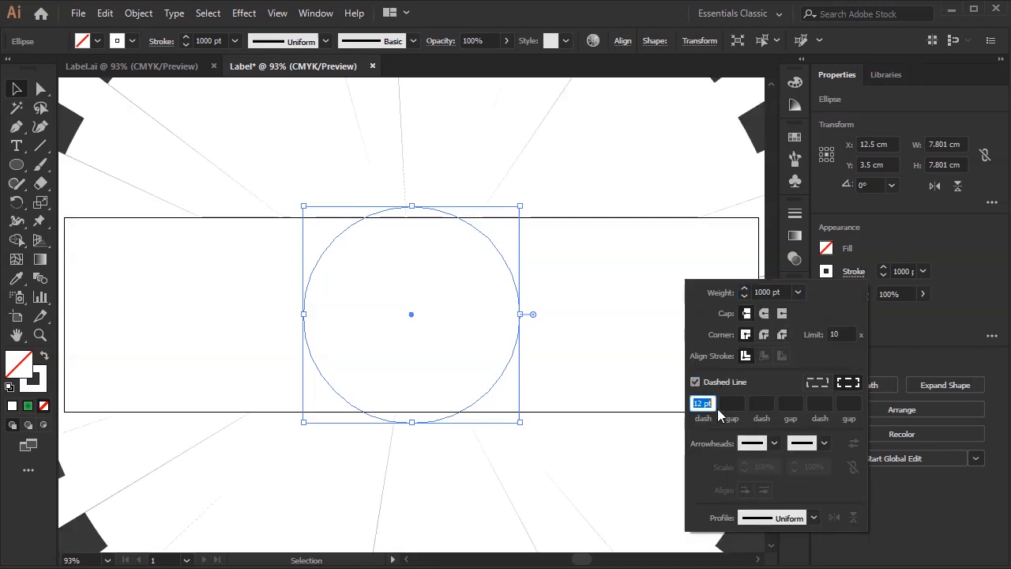
pyautogui.click(709, 404)
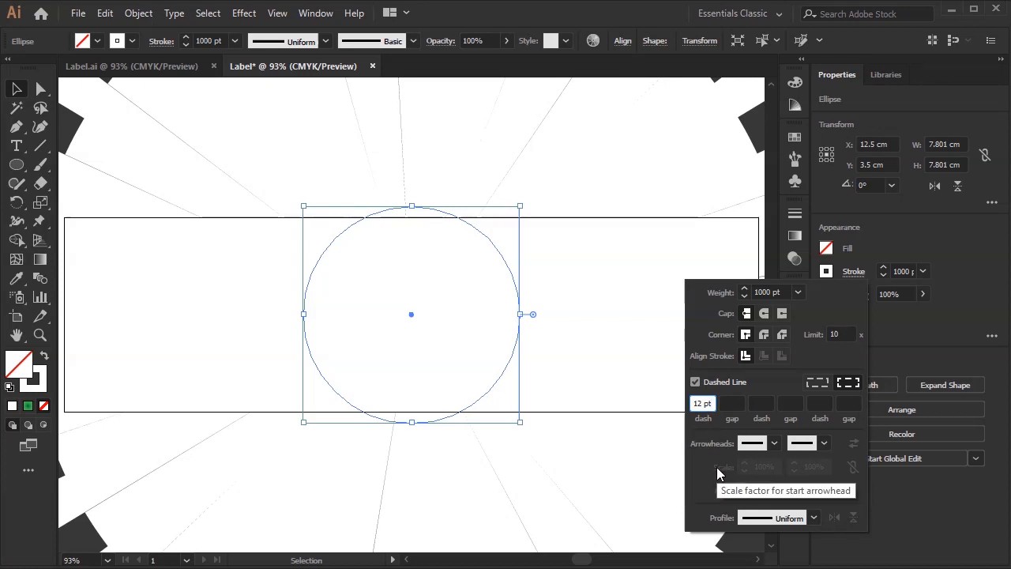
pyautogui.press('Up')
pyautogui.press('Up')
pyautogui.press('Up')
pyautogui.press('Up')
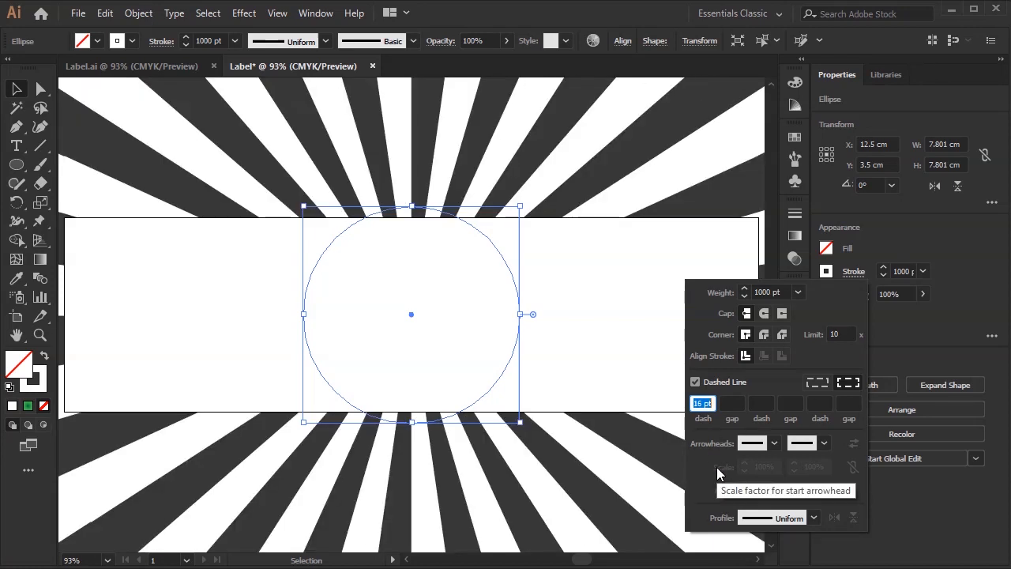
pyautogui.press('Return')
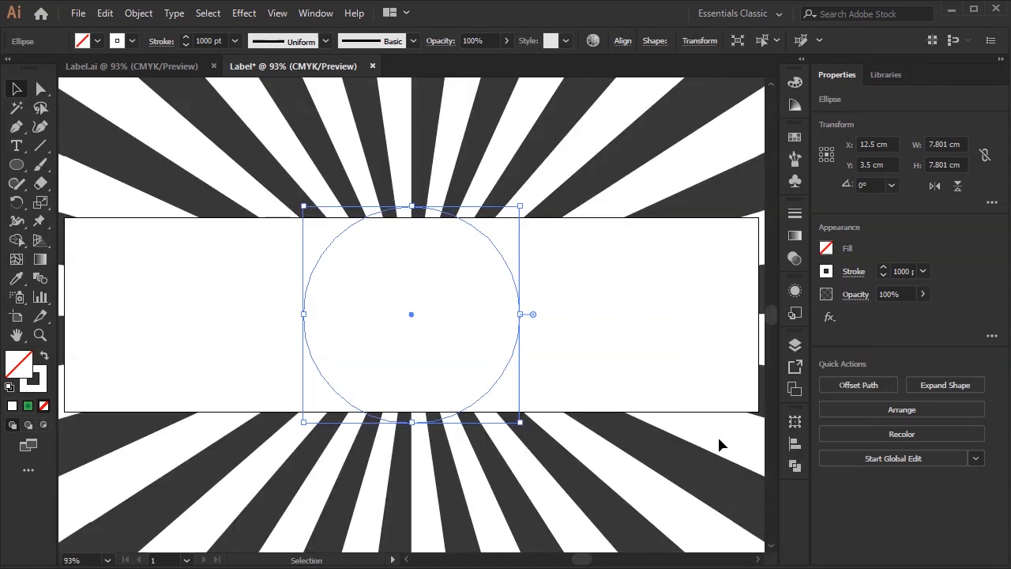
# - Preview the rays without the white rectangle, show it again, and move the circle beneath it in the stacking order
pyautogui.click(795, 344)
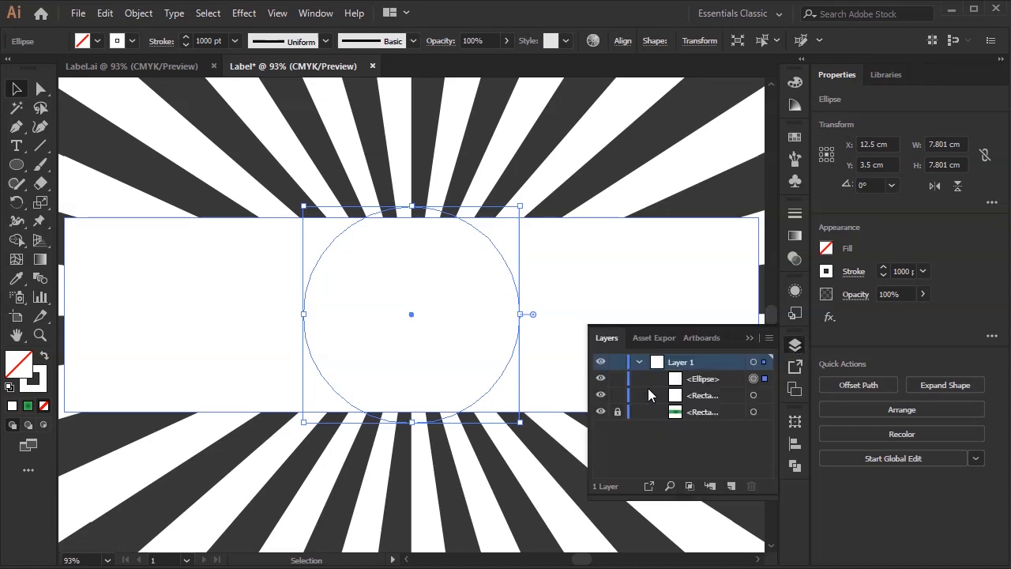
pyautogui.click(601, 396)
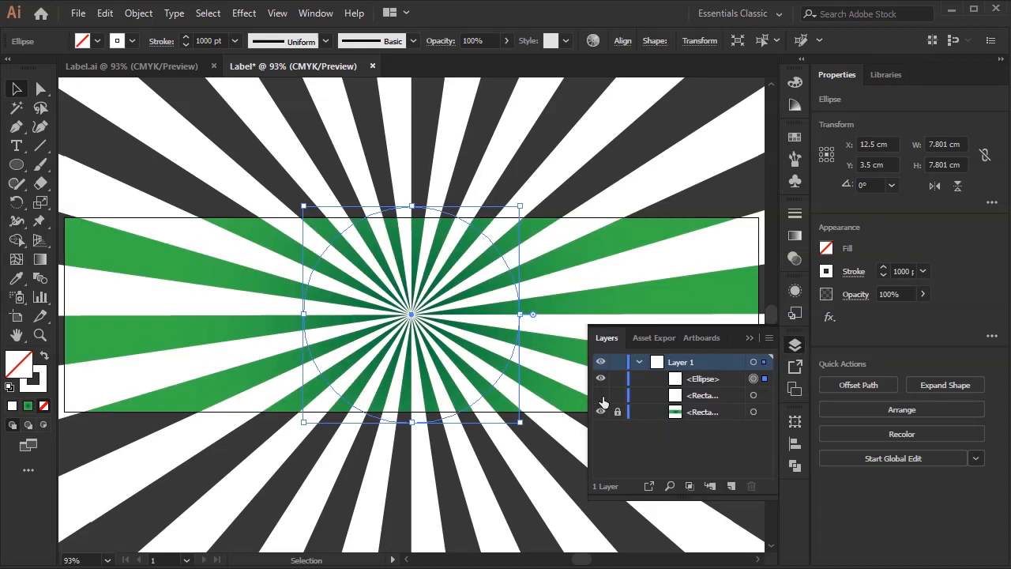
pyautogui.click(601, 397)
pyautogui.click(702, 382)
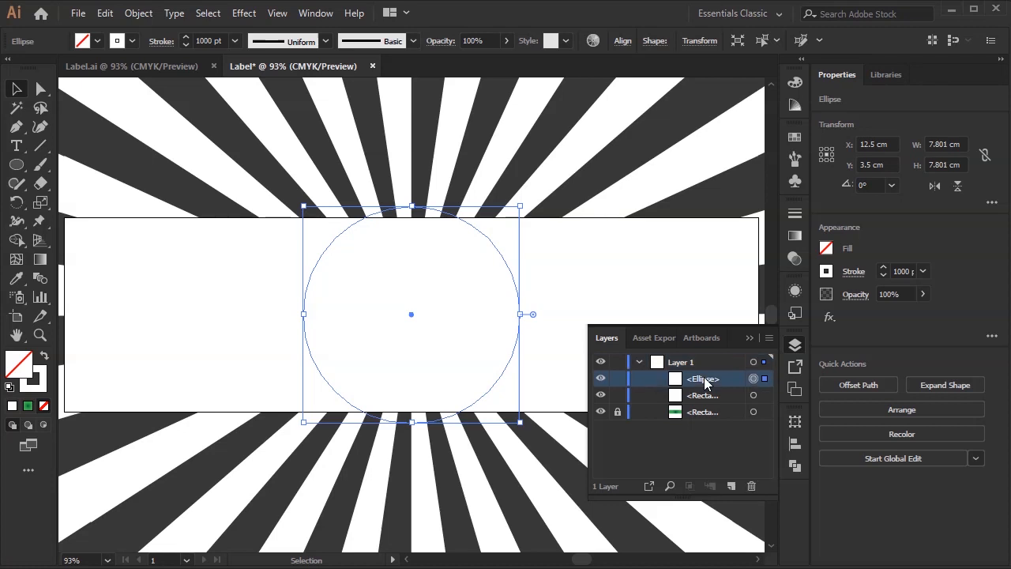
pyautogui.moveTo(705, 381); pyautogui.dragTo(707, 407)
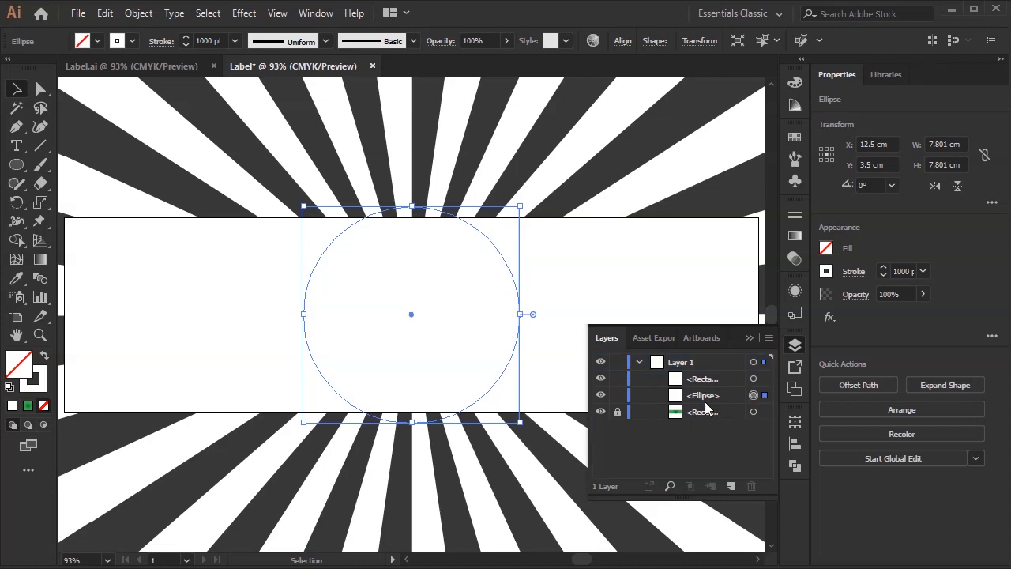
# - Select the white rectangle and the sunburst circle together and make a clipping mask from them
pyautogui.moveTo(202, 212); pyautogui.dragTo(417, 341)
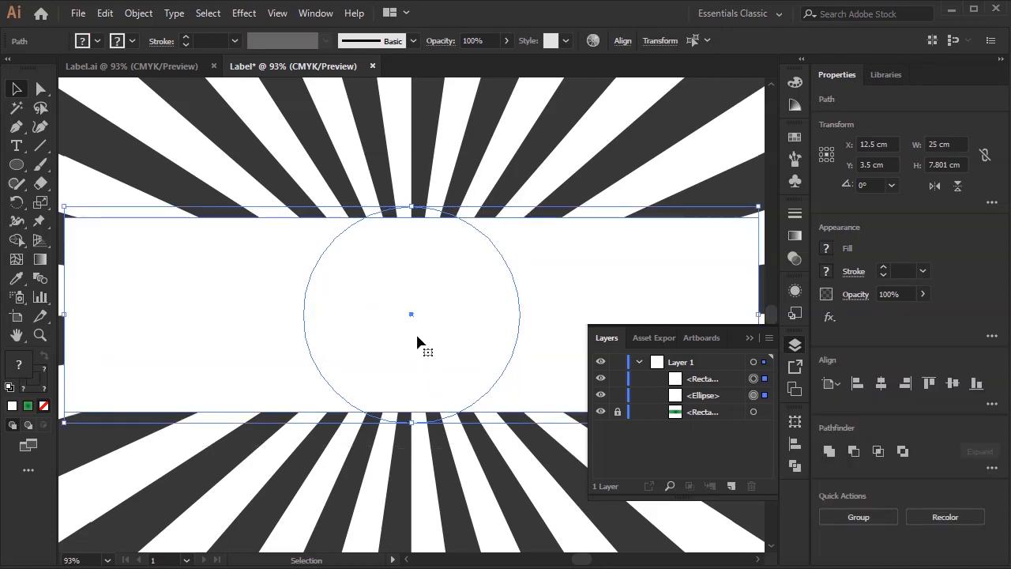
pyautogui.rightClick(417, 337)
pyautogui.click(481, 549)
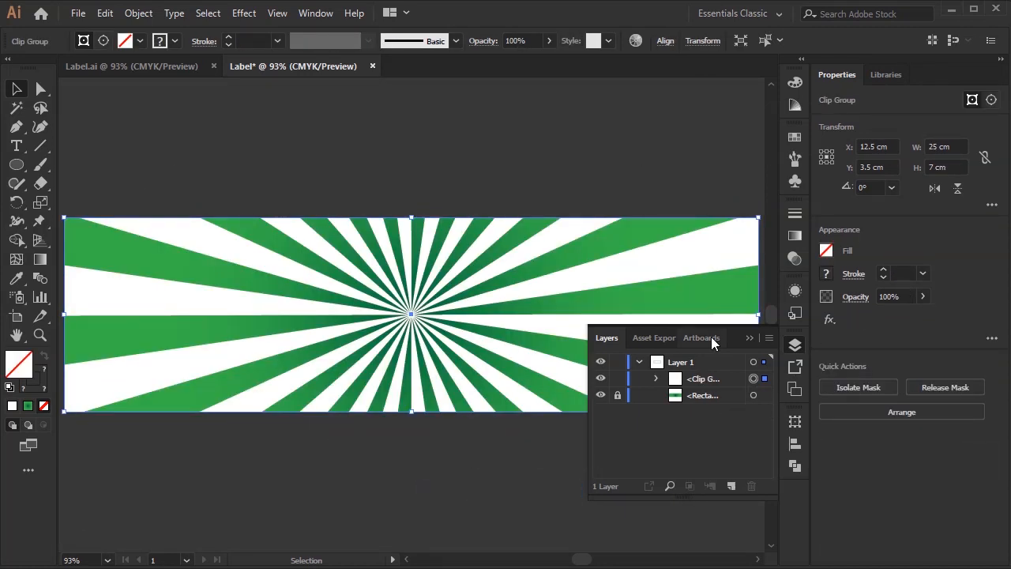
pyautogui.click(748, 339)
# - Set the clipped sunburst's opacity to 15% and its blending mode to Soft Light
pyautogui.click(904, 297)
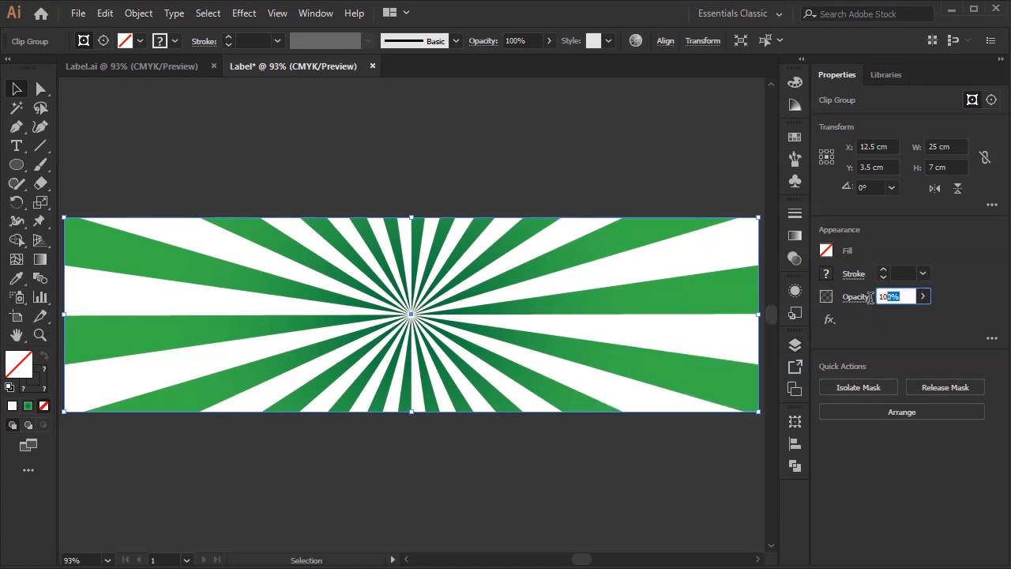
pyautogui.write('15')
pyautogui.press('Return')
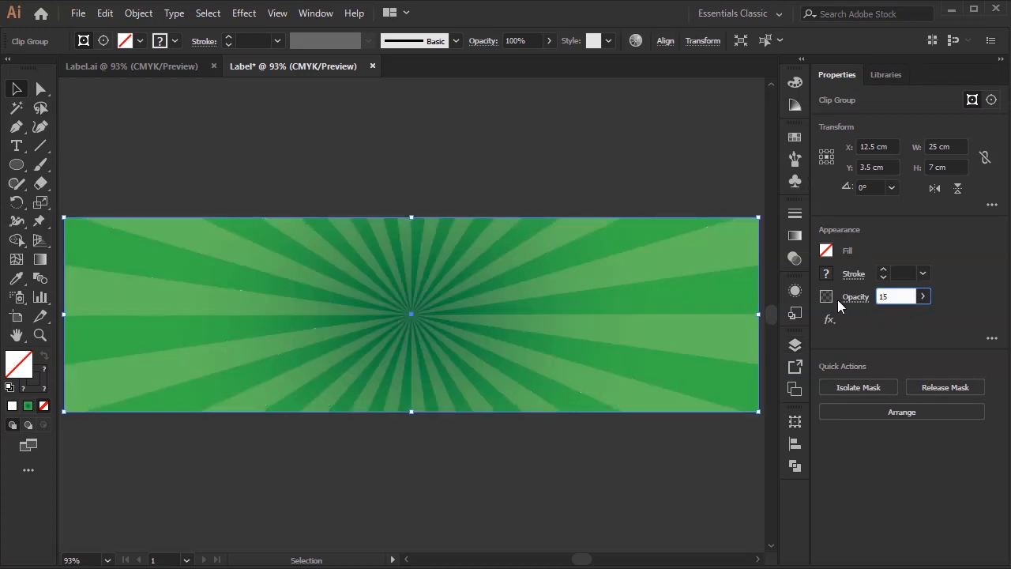
pyautogui.click(856, 298)
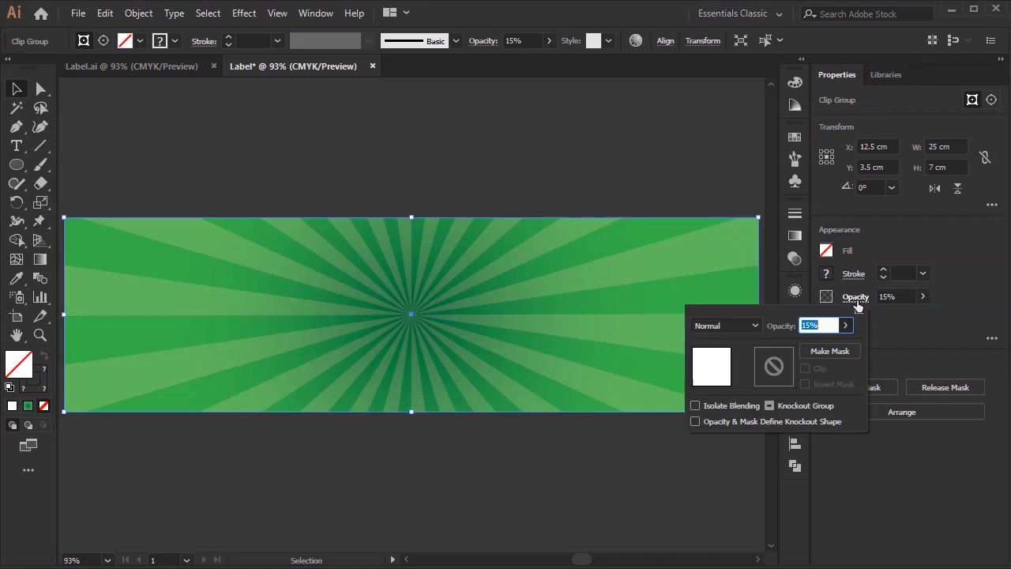
pyautogui.click(757, 326)
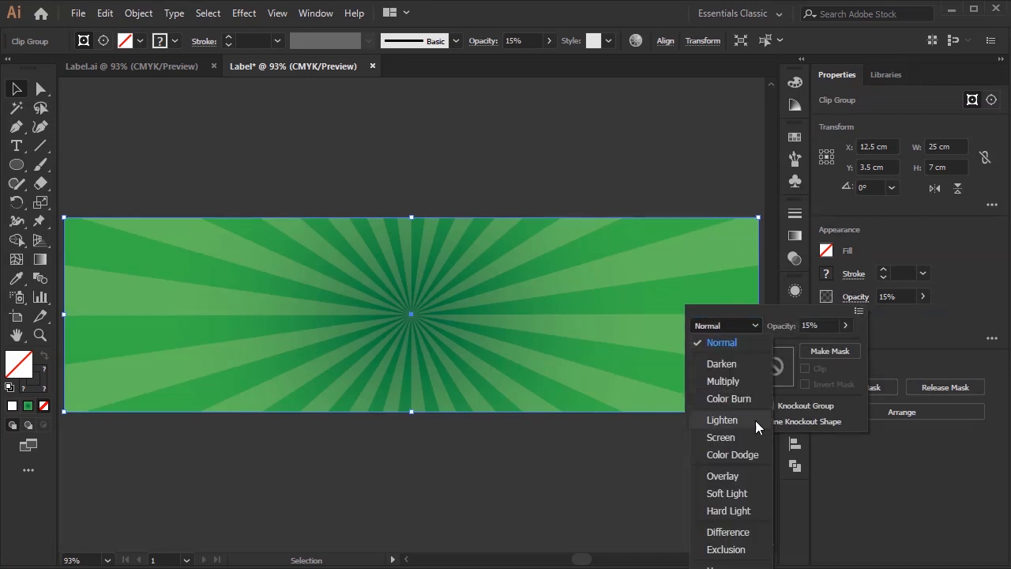
pyautogui.click(746, 490)
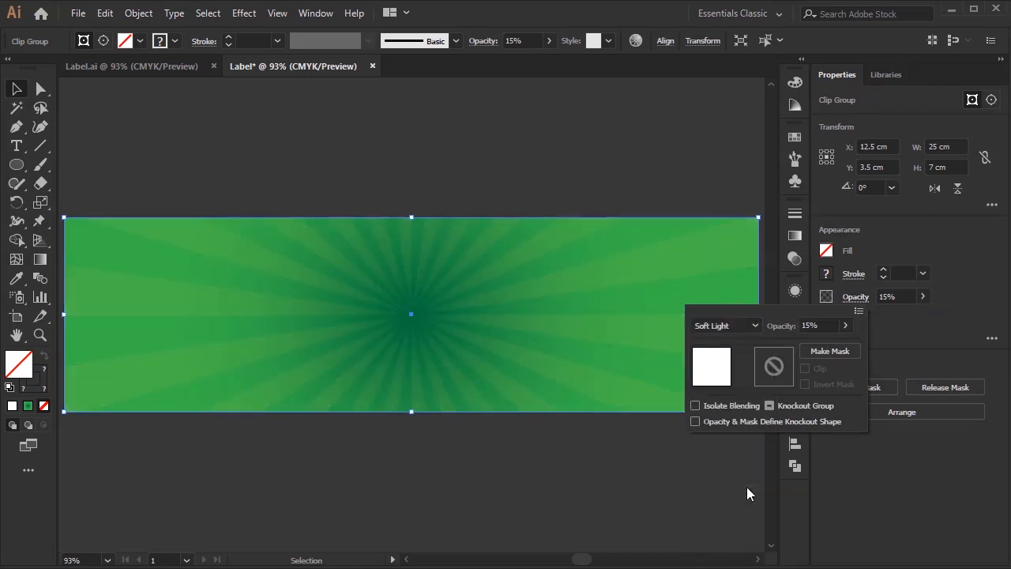
pyautogui.click(637, 489)
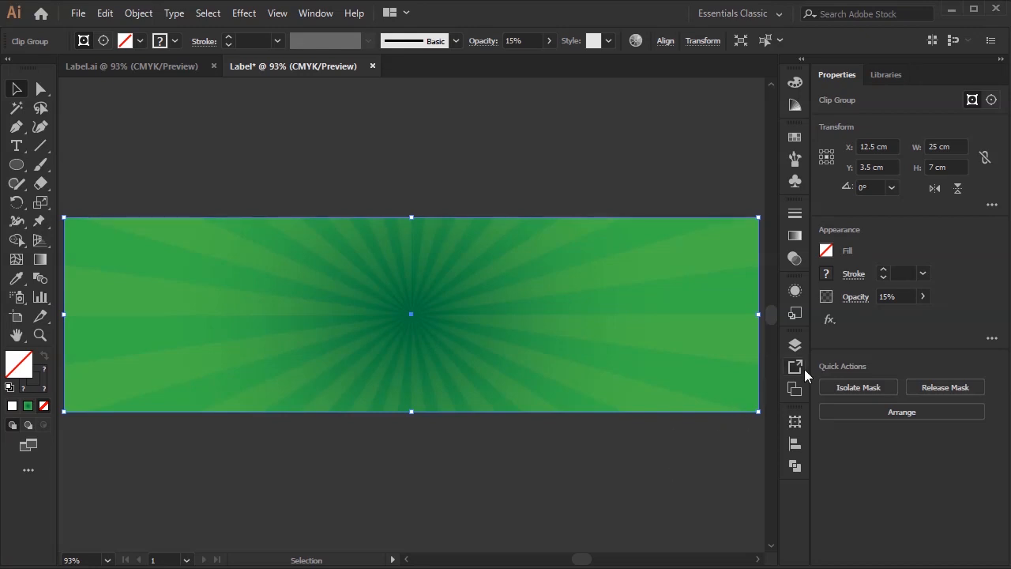
# - Lock the sunburst clip group and deselect everything
pyautogui.click(793, 349)
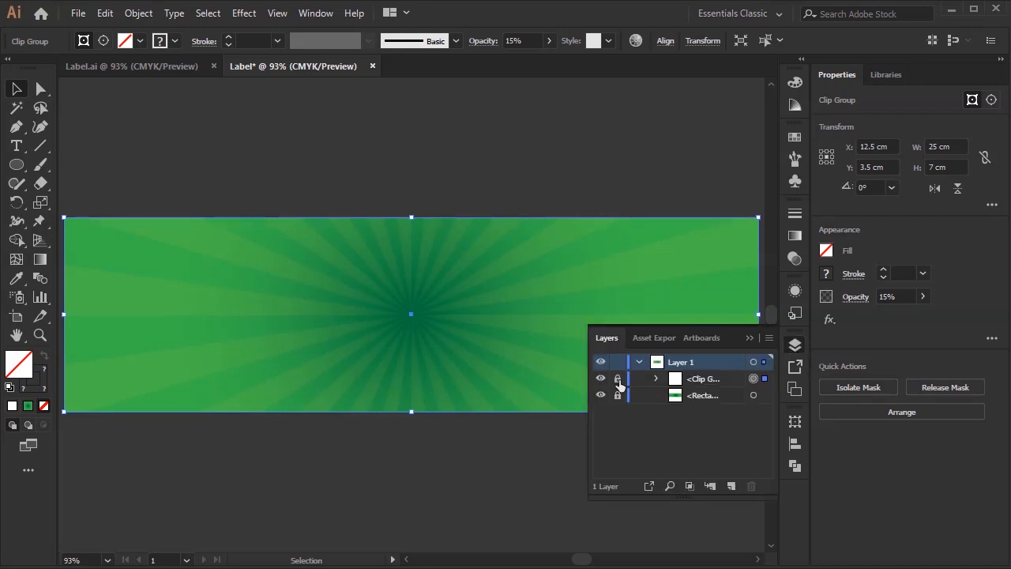
pyautogui.click(514, 477)
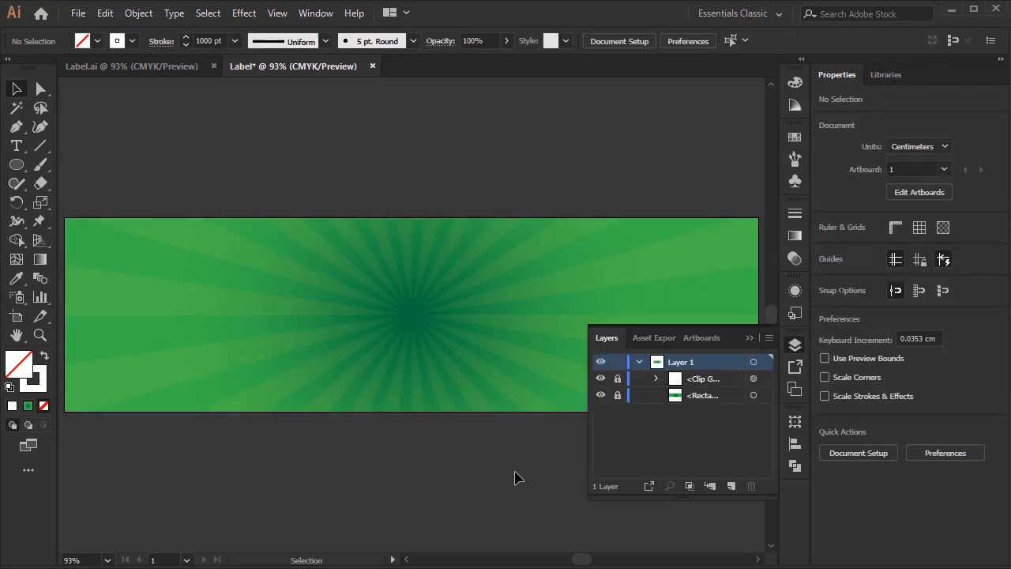
pyautogui.click(750, 338)
# - Draw a narrow vertical rectangle about 0.42 cm wide and 7 cm high along the artboard's left edge
pyautogui.moveTo(18, 170); pyautogui.dragTo(66, 165)
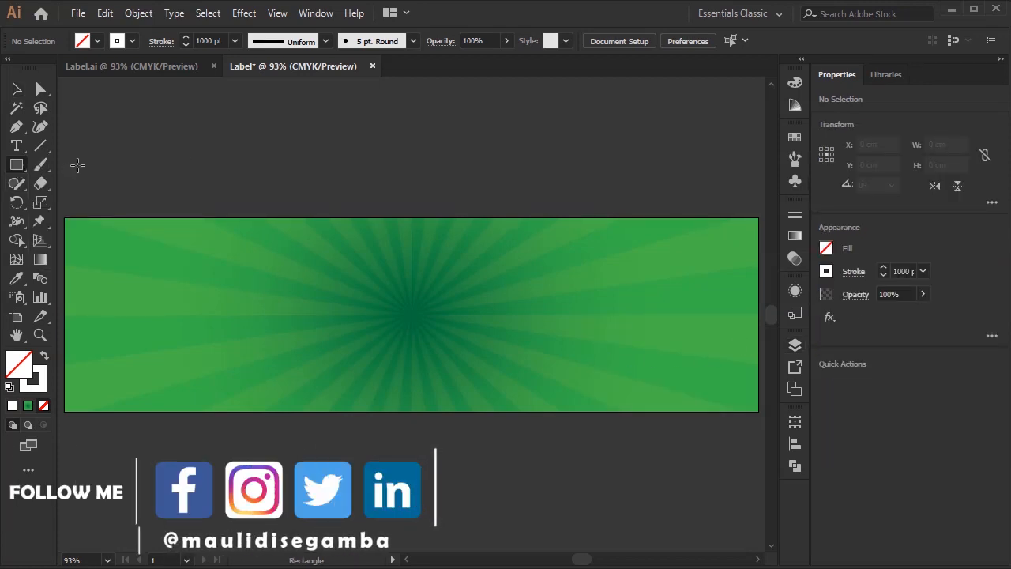
pyautogui.hotkey('ctrl', '+')
pyautogui.hotkey('ctrl', '+')
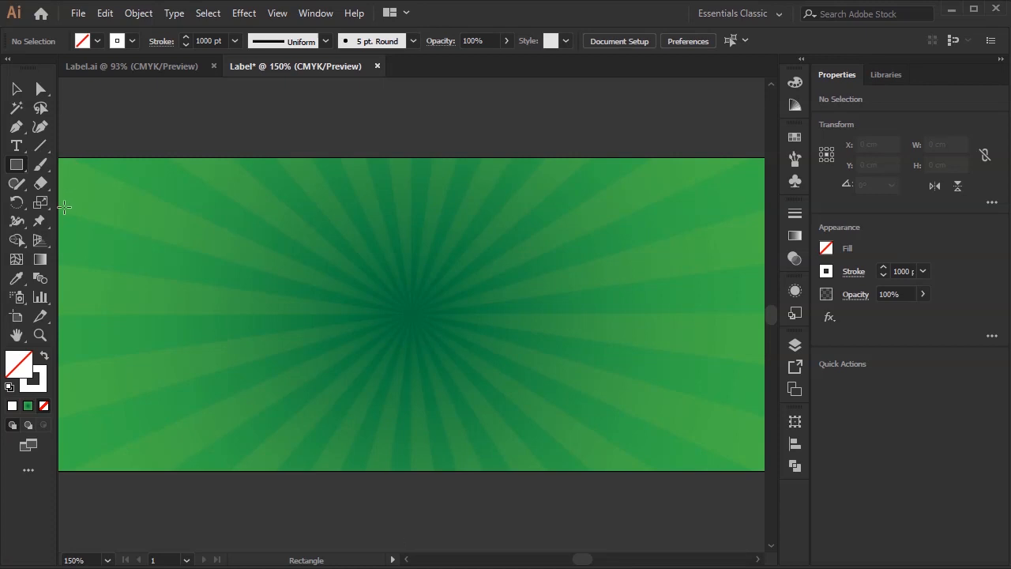
pyautogui.moveTo(79, 203); pyautogui.dragTo(454, 260)
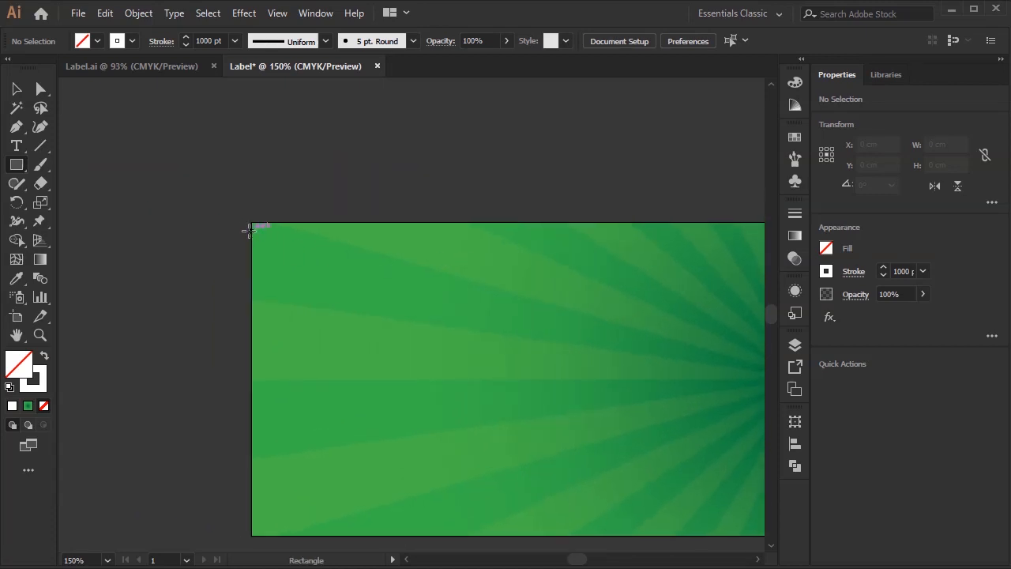
pyautogui.moveTo(251, 223); pyautogui.dragTo(270, 535)
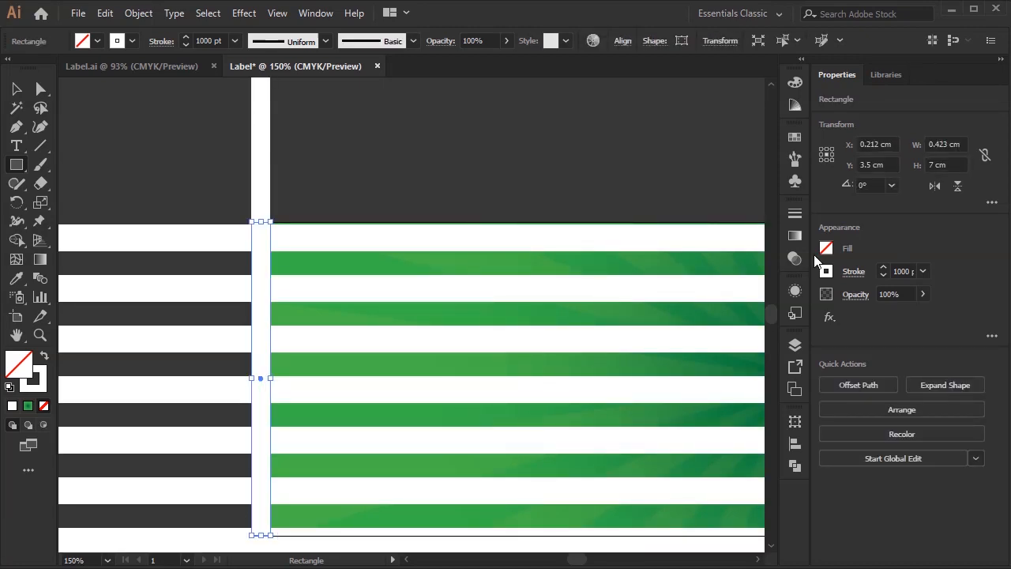
# - Set the narrow rectangle's stroke weight to 1 pt and turn off its dashed line
pyautogui.click(899, 271)
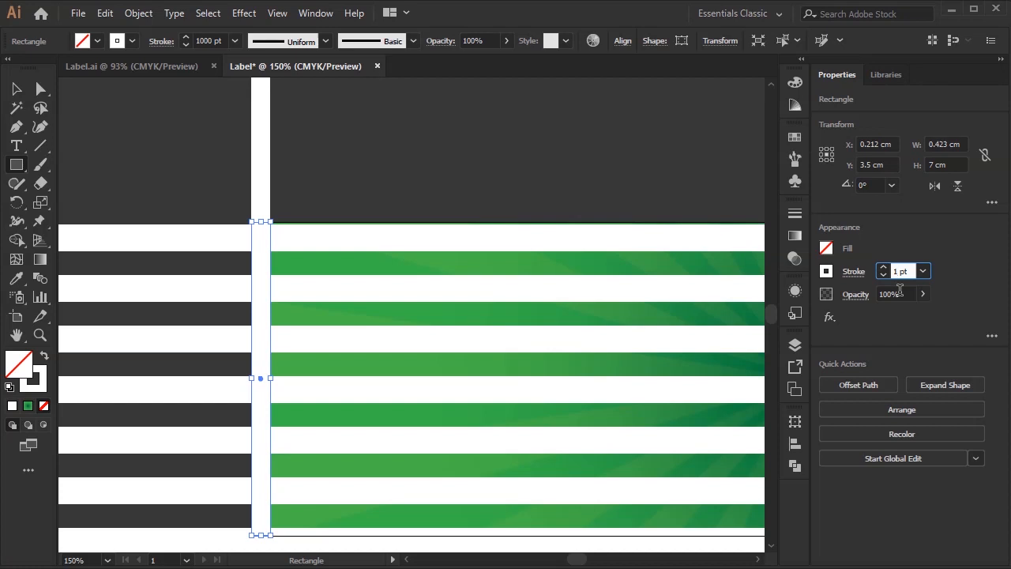
pyautogui.press('Return')
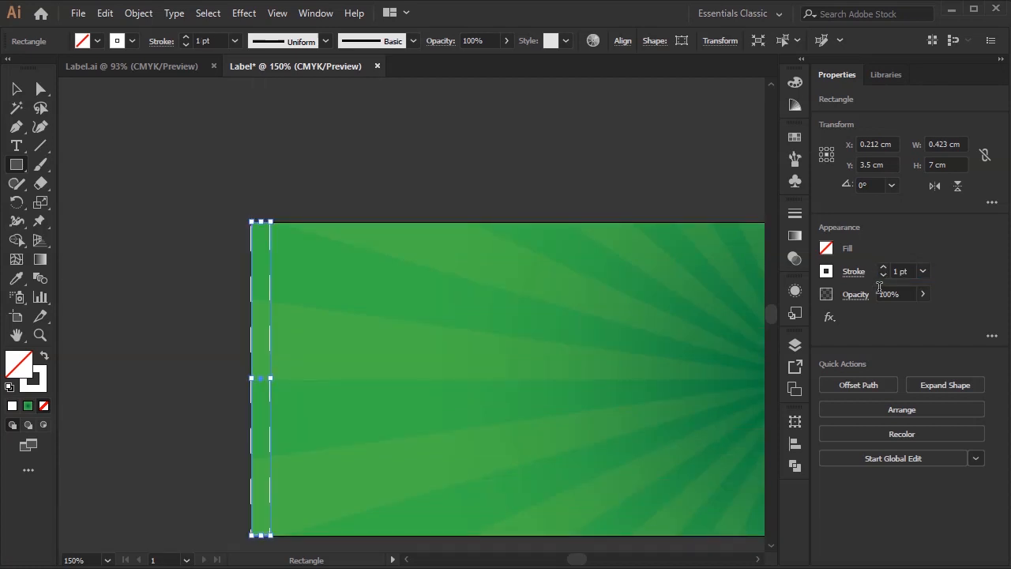
pyautogui.click(854, 271)
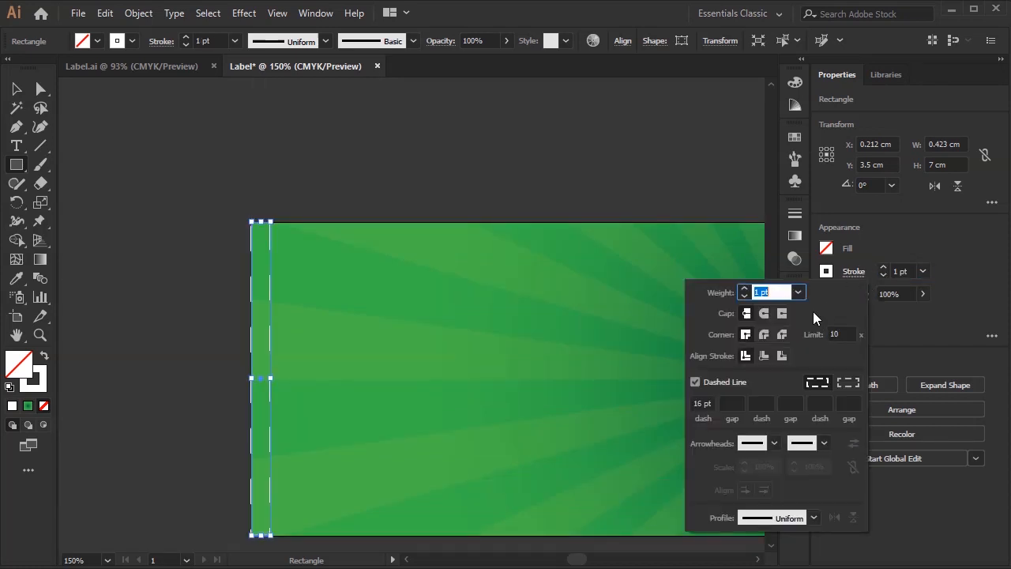
pyautogui.click(696, 382)
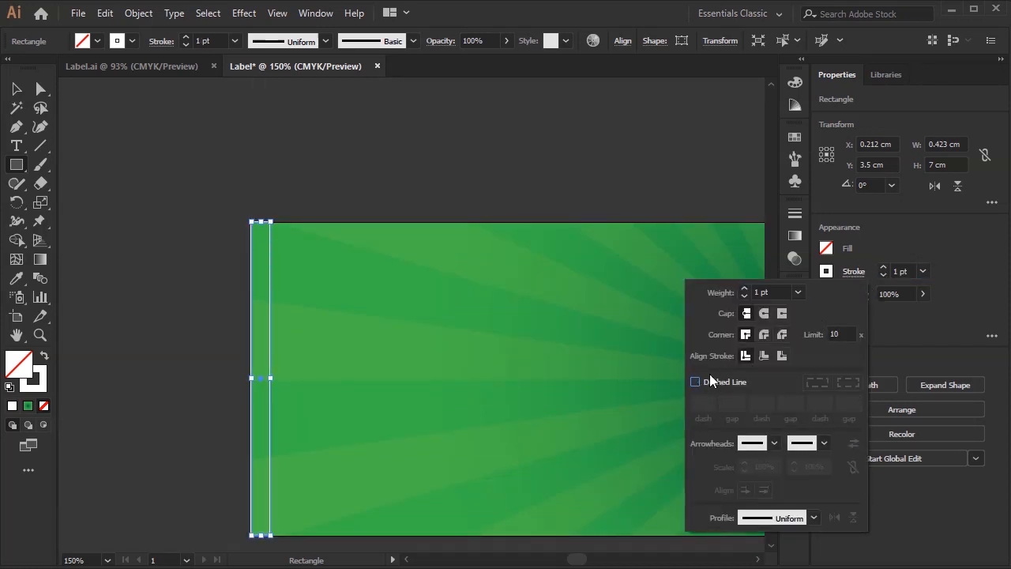
# - Reduce the narrow rectangle's stroke weight to 0.5 pt and deselect it
pyautogui.click(909, 270)
pyautogui.write('0.75')
pyautogui.press('Return')
pyautogui.press('Down')
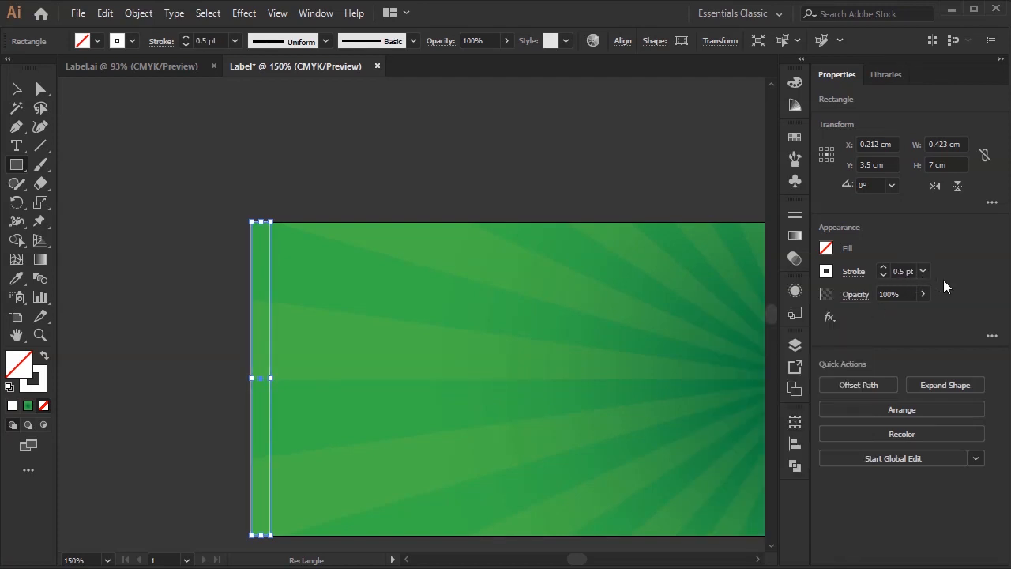
pyautogui.click(17, 89)
pyautogui.click(341, 146)
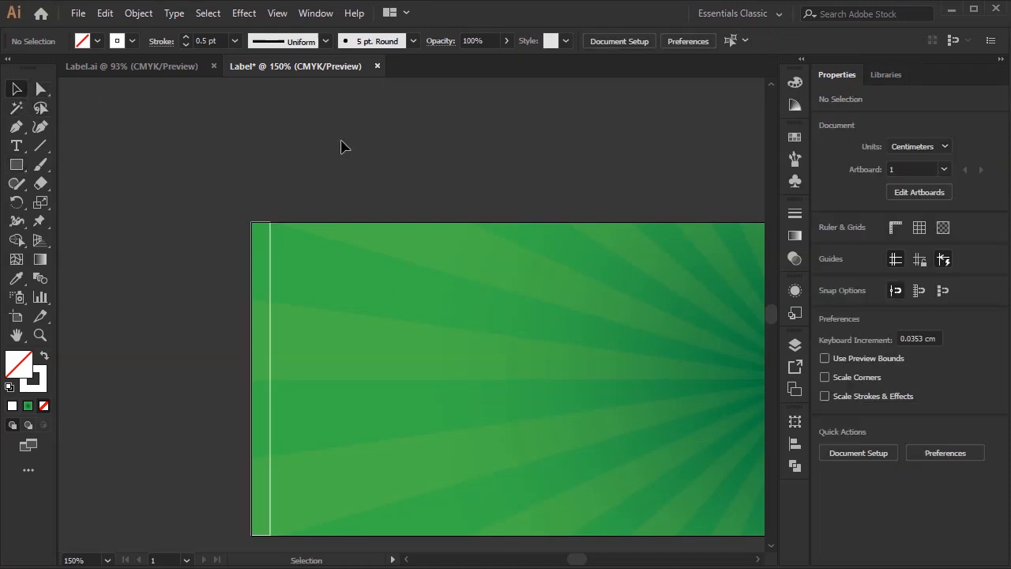
# - Draw a slanted line about 0.42 cm wide and 0.08 cm high across the narrow strip's top end with the Pen tool
pyautogui.click(17, 127)
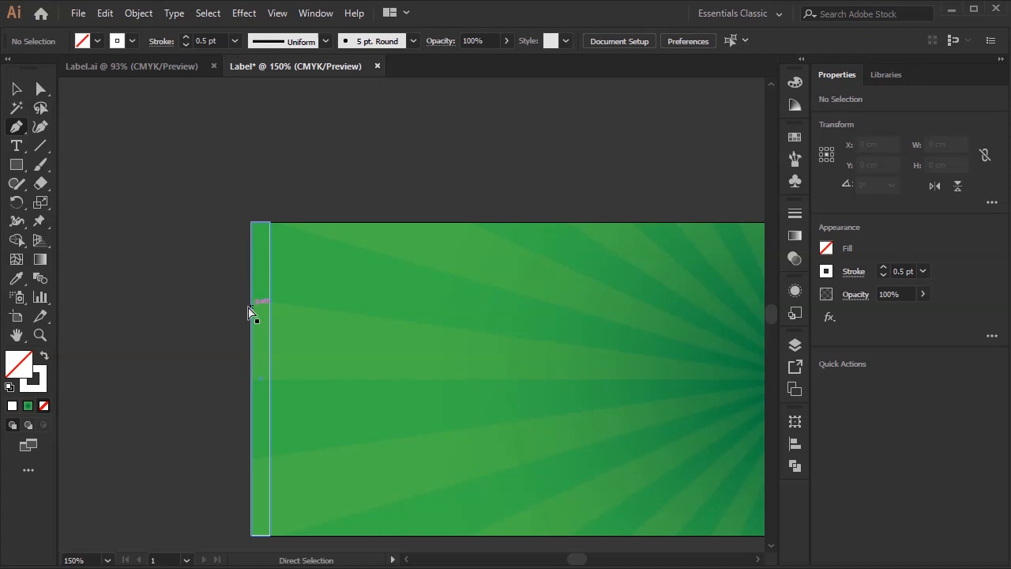
pyautogui.hotkey('ctrl', '+')
pyautogui.hotkey('ctrl', '+')
pyautogui.moveTo(192, 247); pyautogui.dragTo(420, 399)
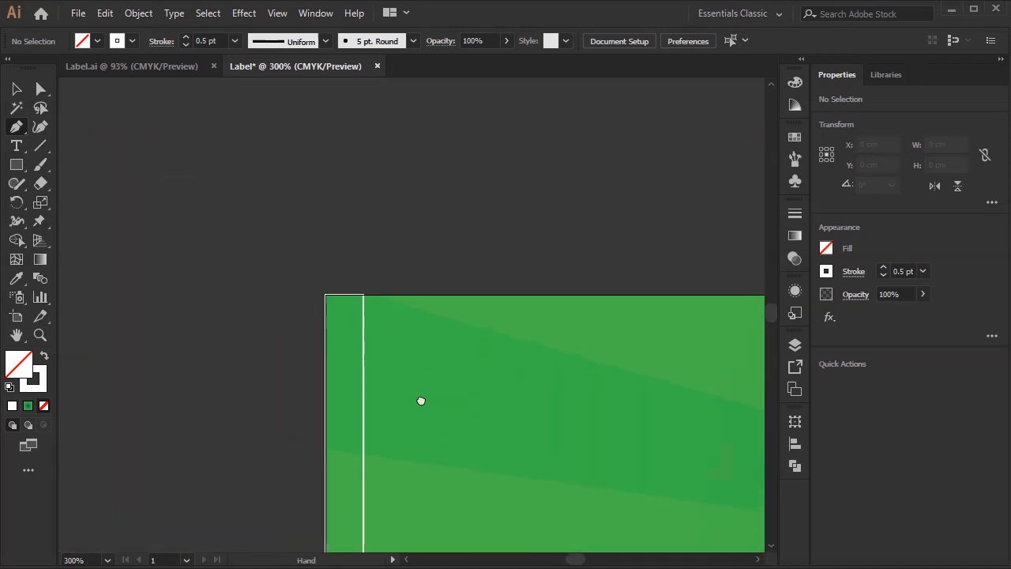
pyautogui.click(326, 295)
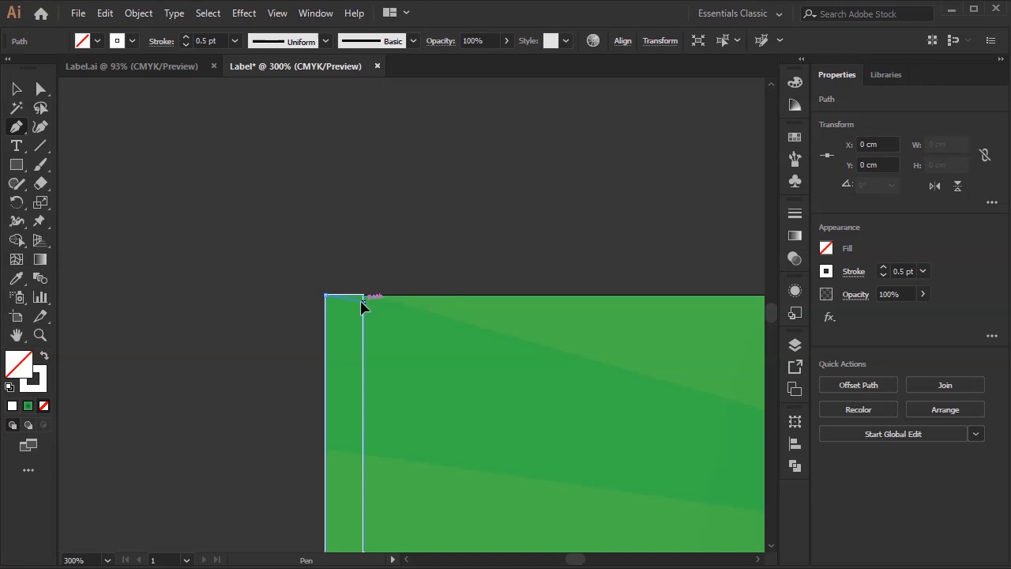
pyautogui.click(363, 302)
pyautogui.click(18, 88)
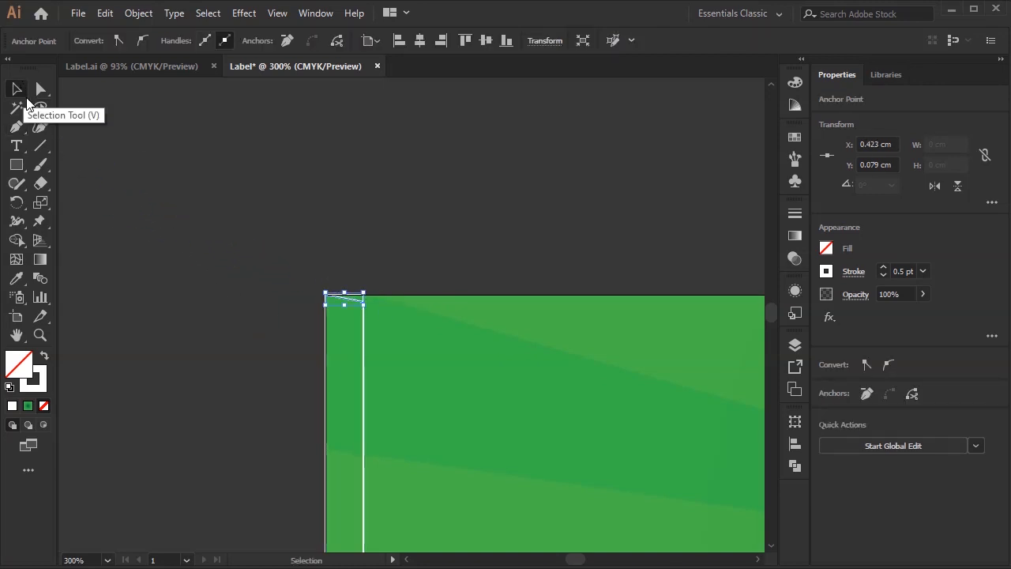
# - Duplicate the slanted line straight down the strip, placing the copy at about Y 0.4 cm
pyautogui.hotkey('ctrl', '=')
pyautogui.hotkey('ctrl', '=')
pyautogui.hotkey('ctrl', '=')
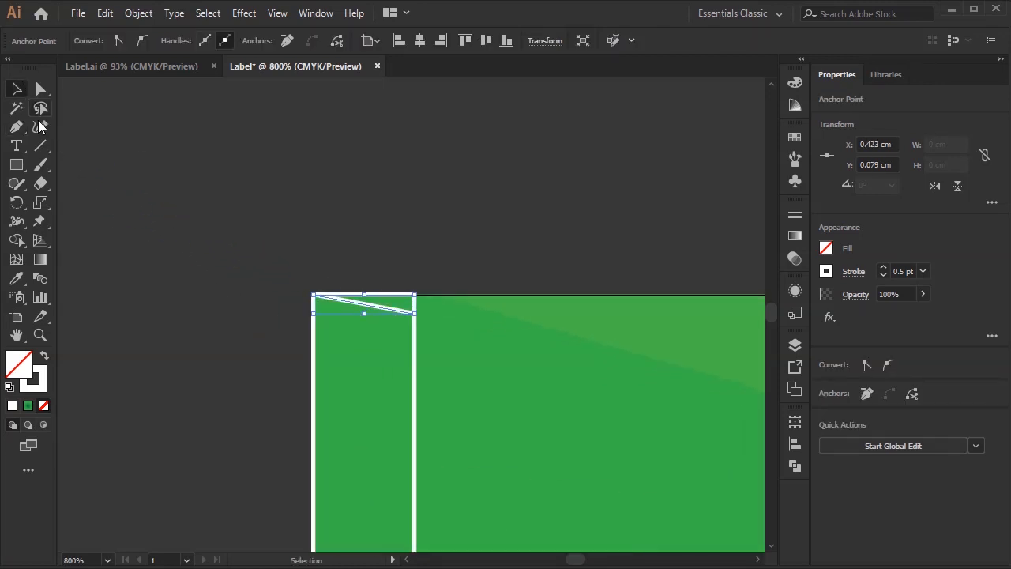
pyautogui.click(370, 306)
pyautogui.moveTo(370, 306); pyautogui.dragTo(373, 399)
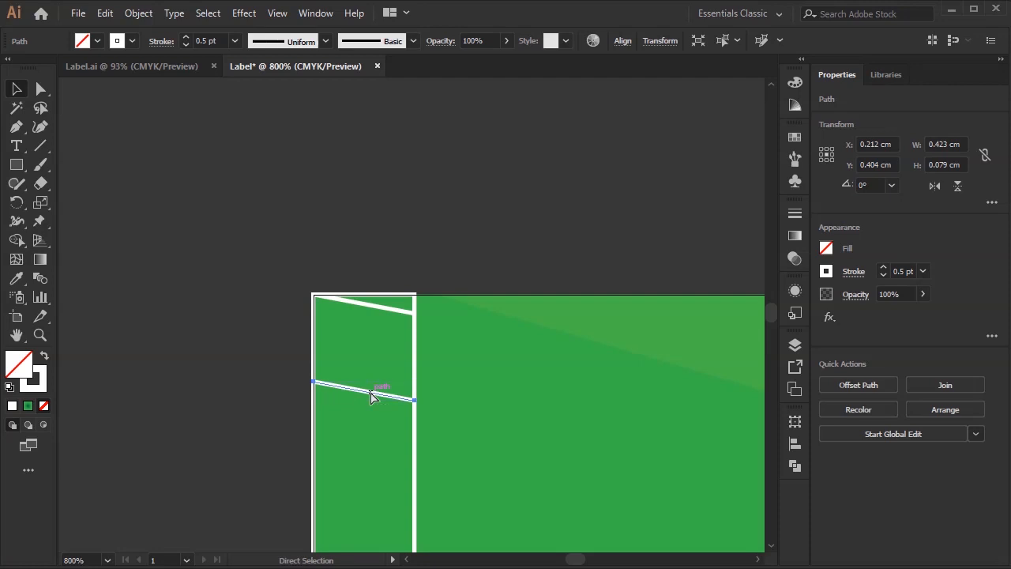
# - Move the copied slanted line to the strip's bottom end, at about Y 6.95 cm, with its lower end near the corner
pyautogui.hotkey('ctrl', '1')
pyautogui.moveTo(412, 316); pyautogui.dragTo(410, 510)
pyautogui.hotkey('ctrl', '=')
pyautogui.hotkey('ctrl', '=')
pyautogui.hotkey('ctrl', '=')
pyautogui.hotkey('ctrl', '=')
pyautogui.hotkey('ctrl', '=')
pyautogui.hotkey('ctrl', '=')
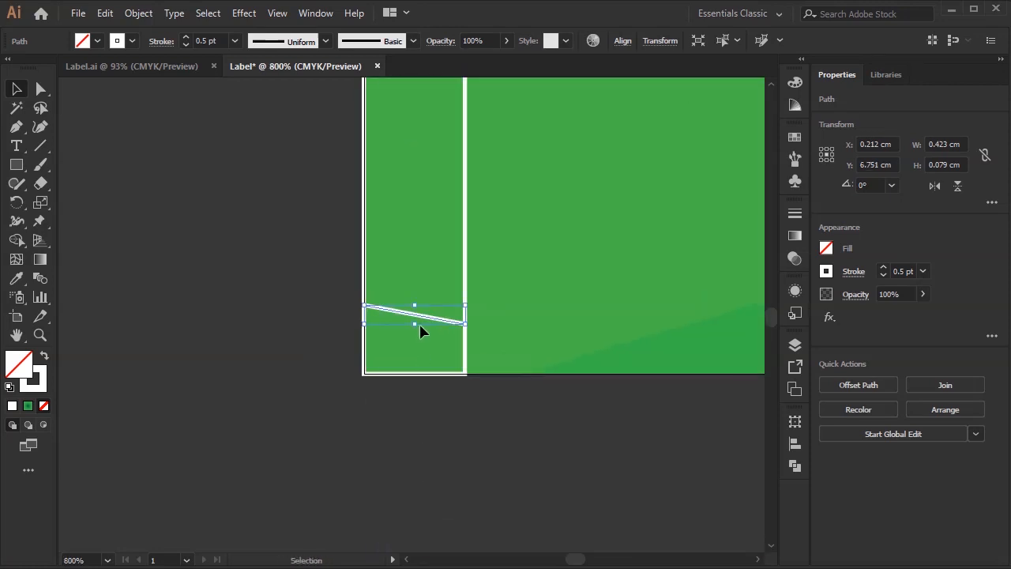
pyautogui.moveTo(421, 321); pyautogui.dragTo(424, 368)
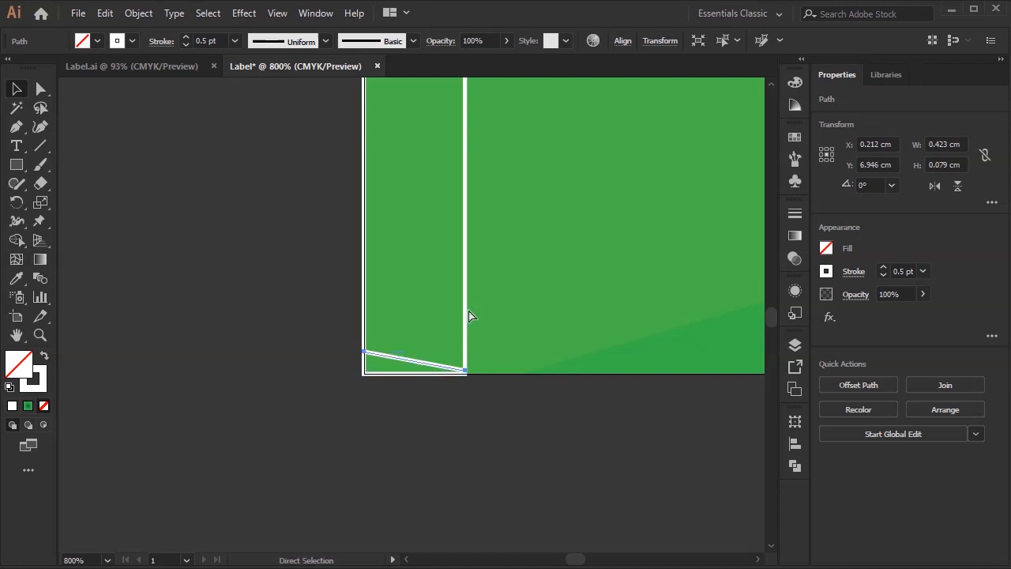
# - Blend the slanted lines at the strip's top and bottom ends
pyautogui.hotkey('ctrl', '-')
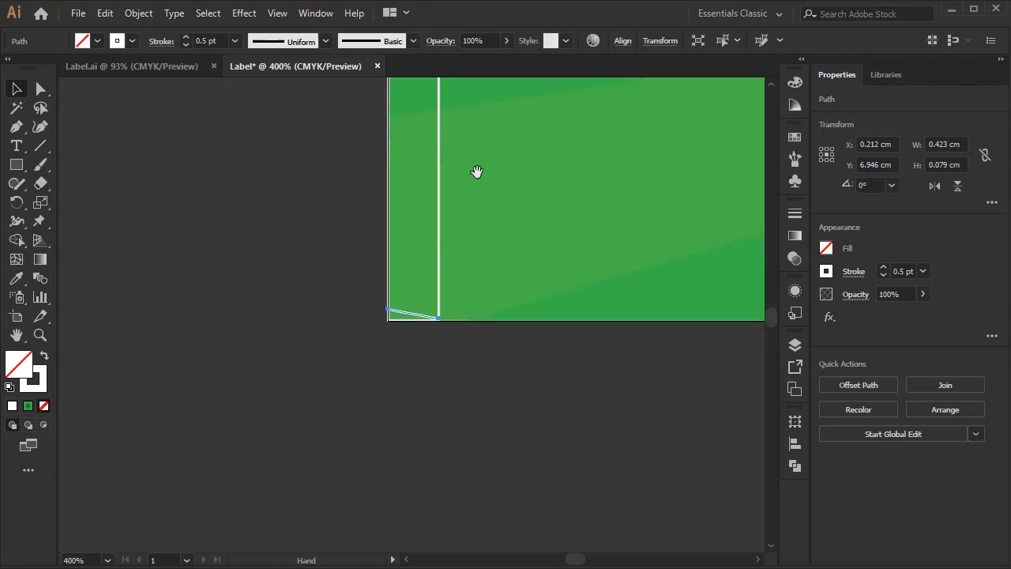
pyautogui.moveTo(476, 185); pyautogui.dragTo(485, 394)
pyautogui.moveTo(486, 133); pyautogui.dragTo(465, 245)
pyautogui.keyDown('shift'); pyautogui.click(439, 218); pyautogui.keyUp('shift')
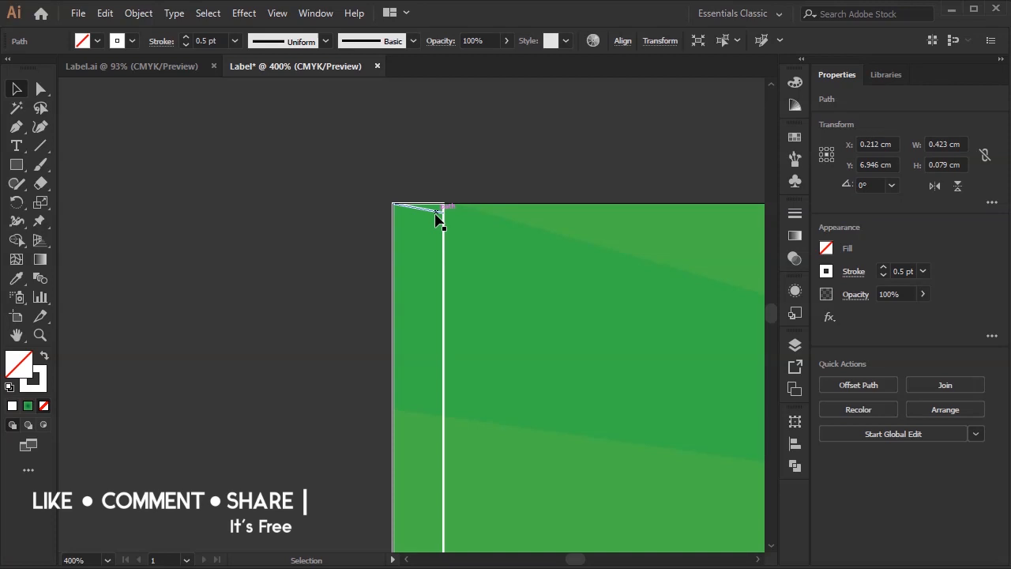
pyautogui.click(148, 16)
pyautogui.moveTo(191, 423)
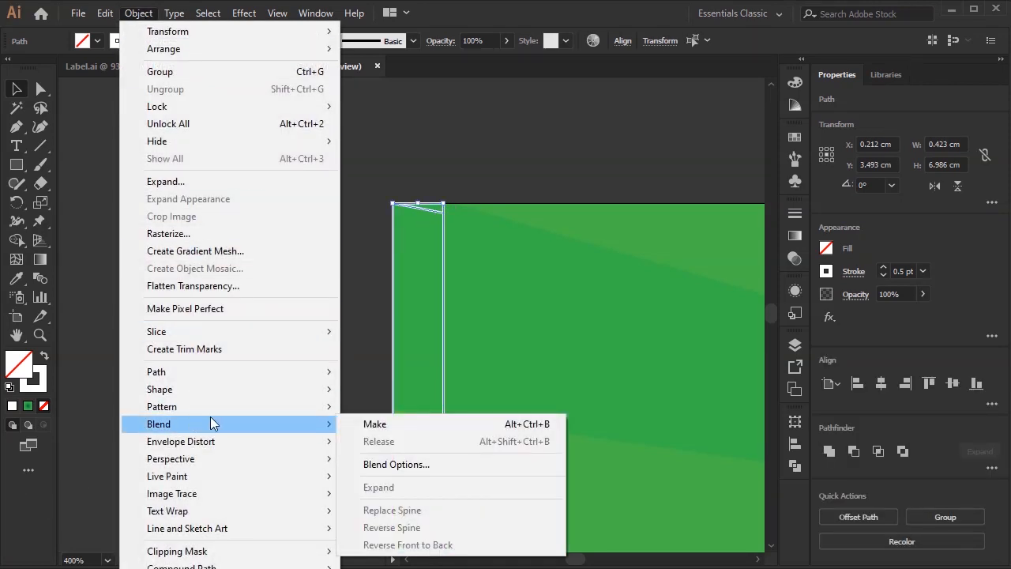
pyautogui.click(363, 424)
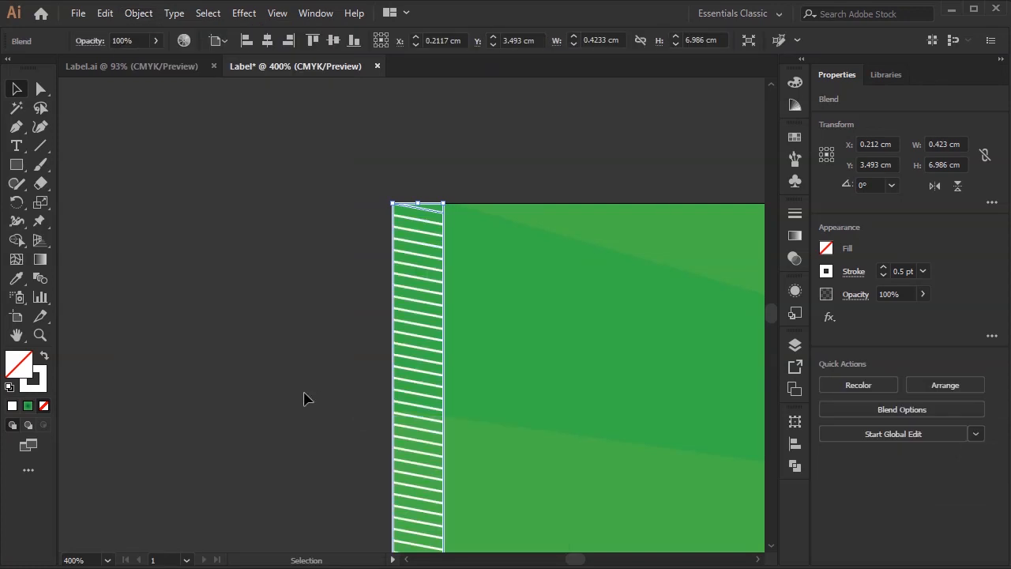
# - Set the line blend's spacing to Specified Steps with 100 steps and deselect it
pyautogui.doubleClick(40, 278)
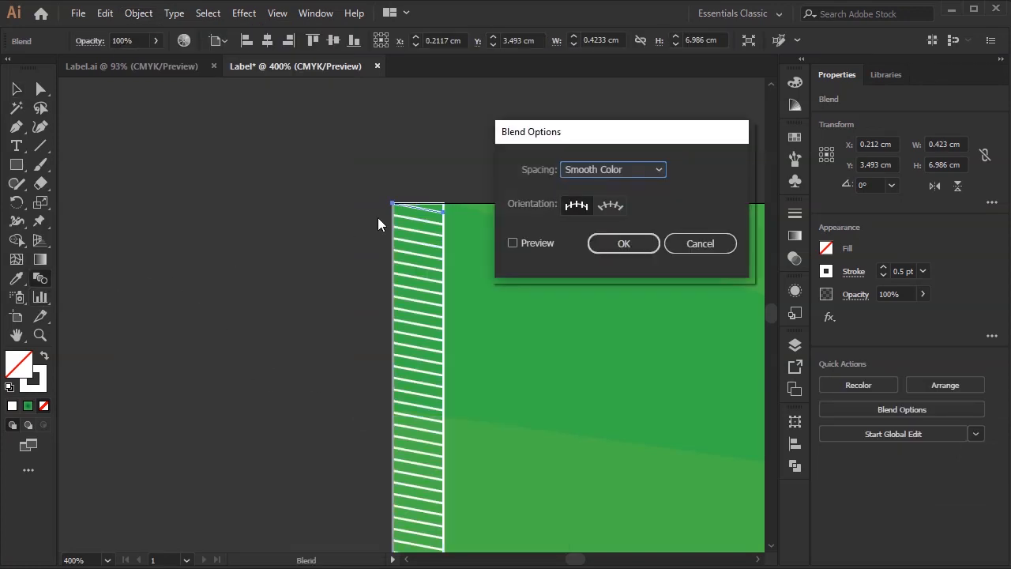
pyautogui.click(633, 170)
pyautogui.click(618, 203)
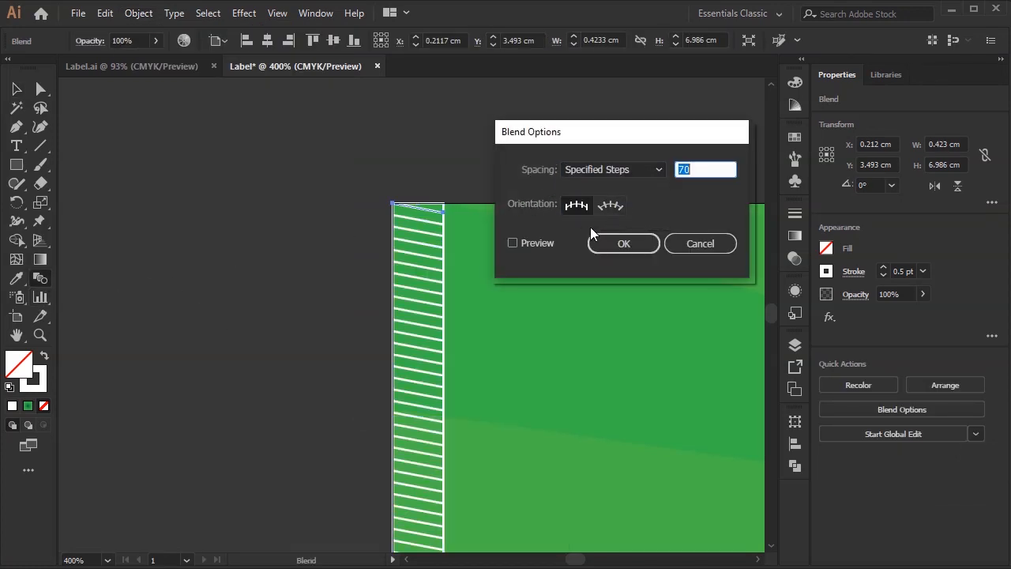
pyautogui.click(510, 241)
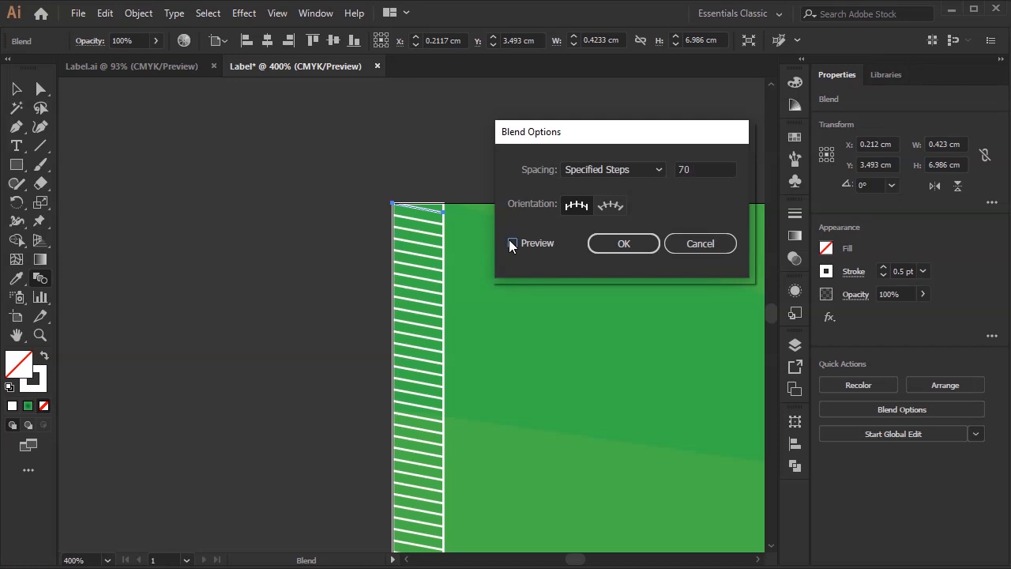
pyautogui.click(699, 169)
pyautogui.moveTo(699, 169); pyautogui.dragTo(672, 170)
pyautogui.write('100')
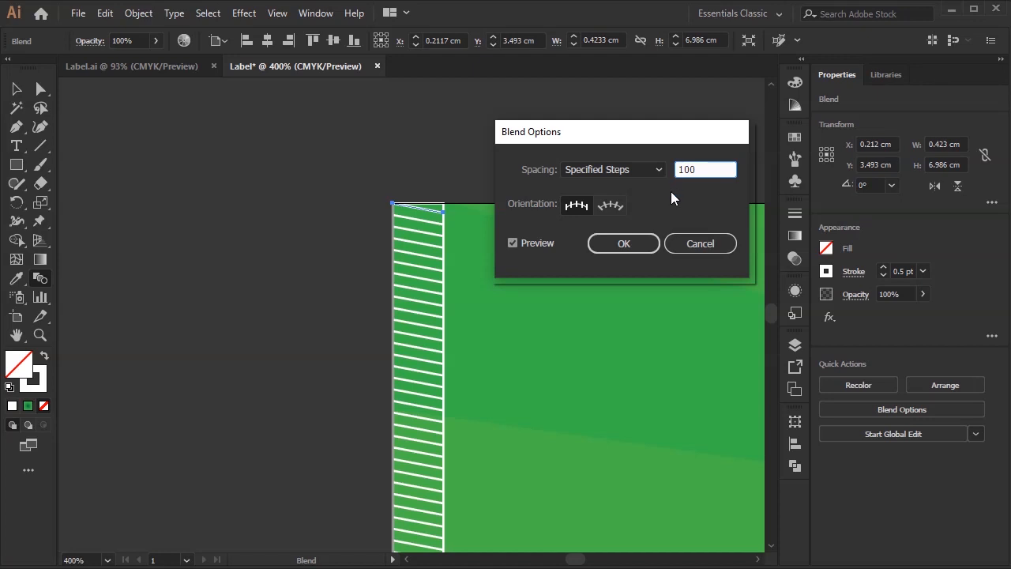
pyautogui.click(627, 242)
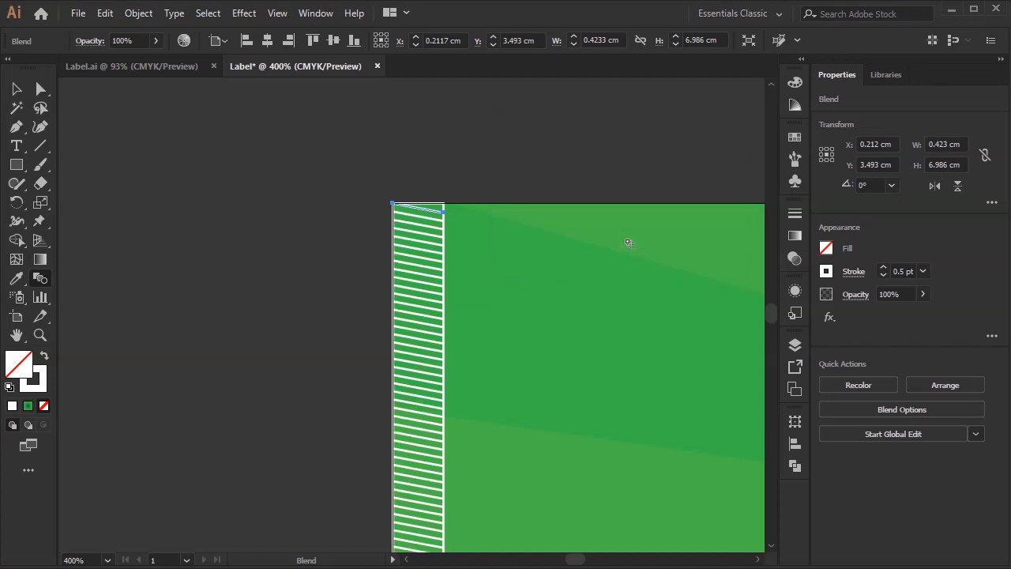
pyautogui.click(19, 90)
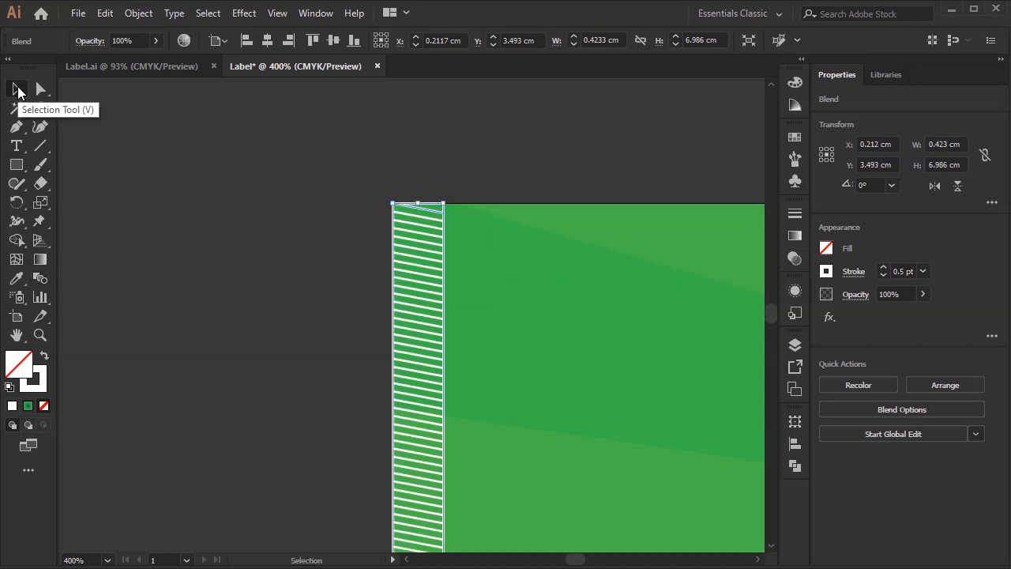
pyautogui.click(636, 291)
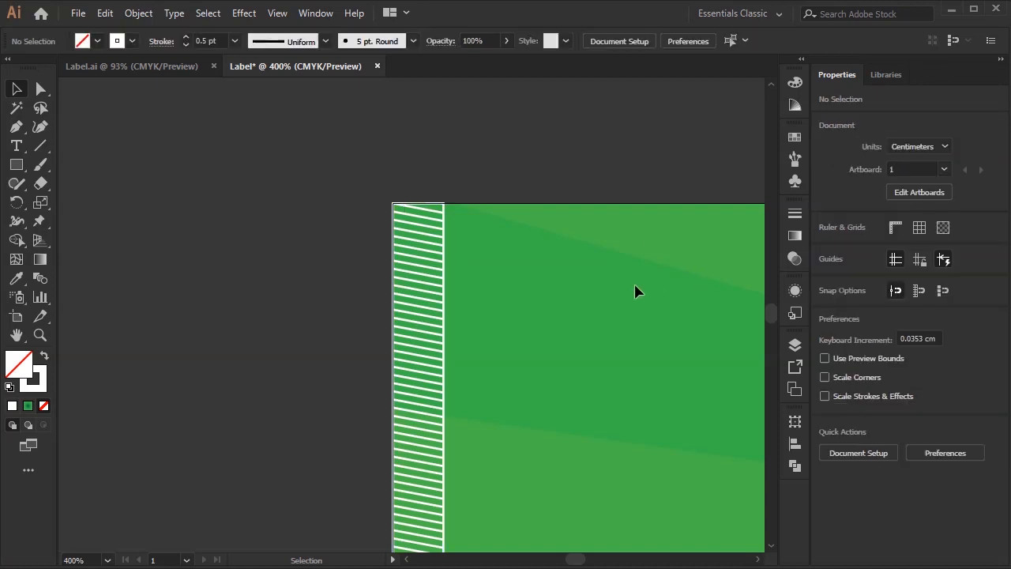
# - Draw a small rectangle about 0.43 cm wide and 0.47 cm high over the strip's top end
pyautogui.click(16, 165)
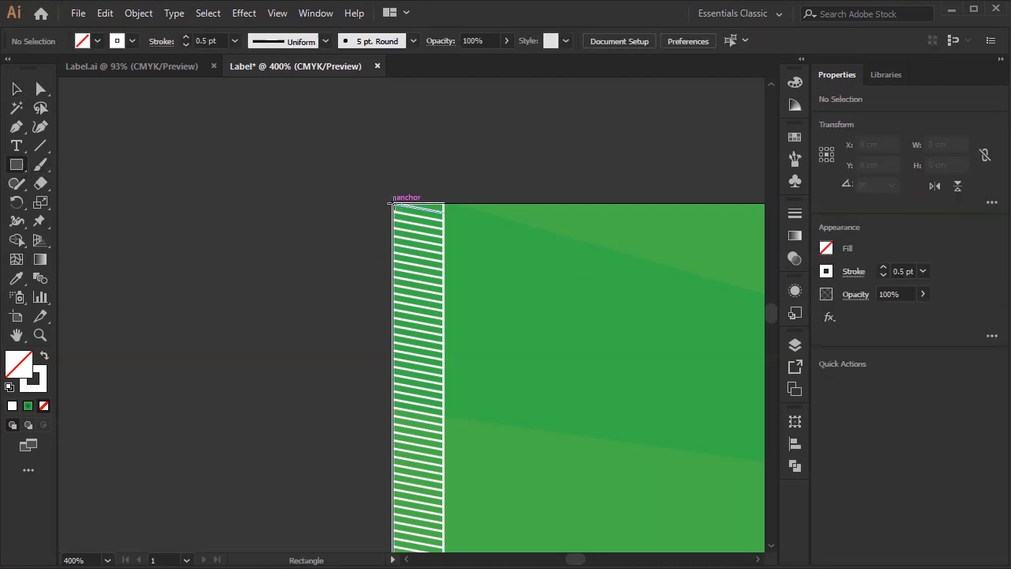
pyautogui.moveTo(392, 203); pyautogui.dragTo(445, 259)
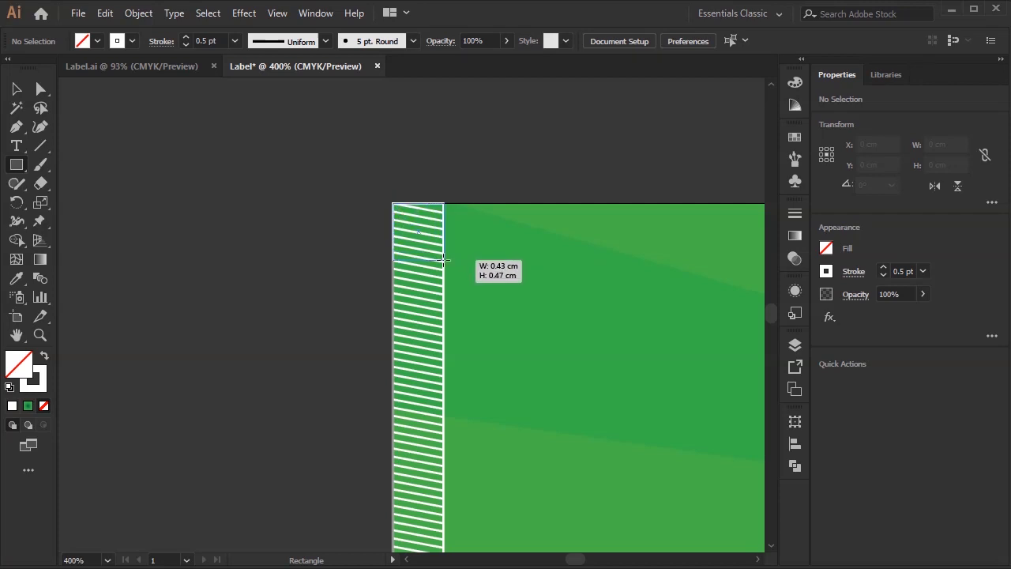
pyautogui.moveTo(443, 259); pyautogui.dragTo(444, 260)
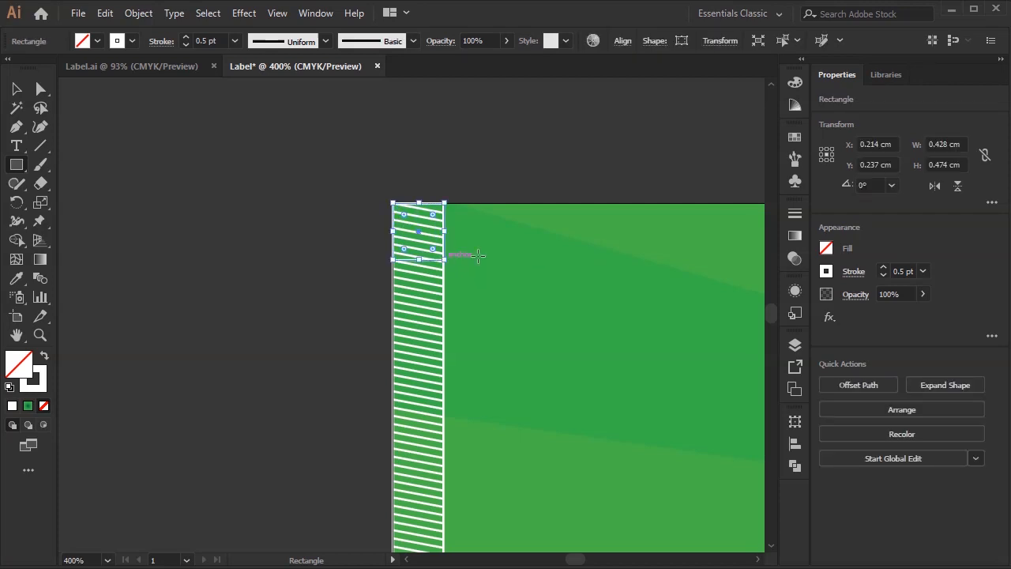
# - Remove the small rectangle's stroke and fill it with dark gray
pyautogui.click(826, 272)
pyautogui.click(655, 327)
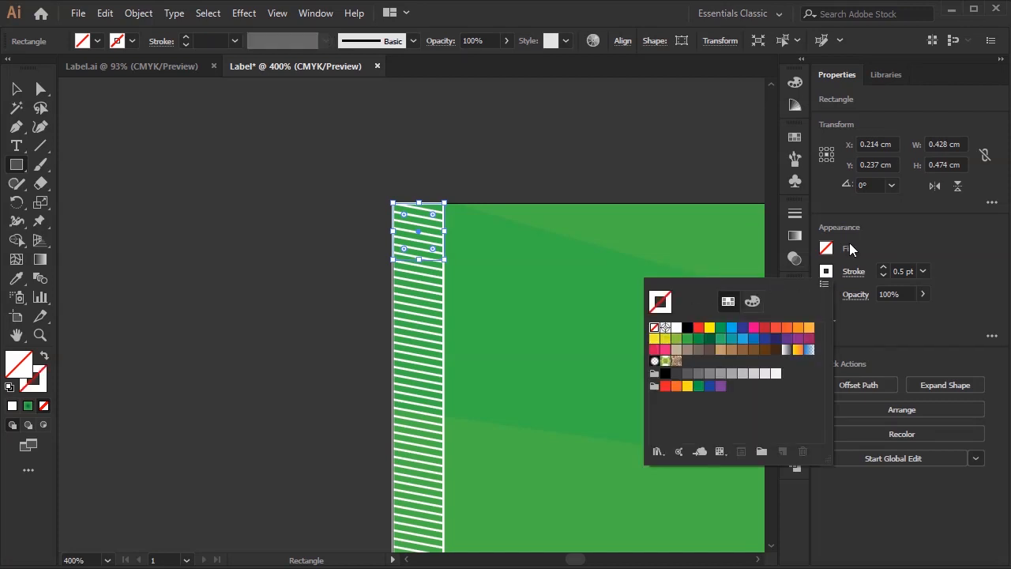
pyautogui.click(822, 250)
pyautogui.click(825, 250)
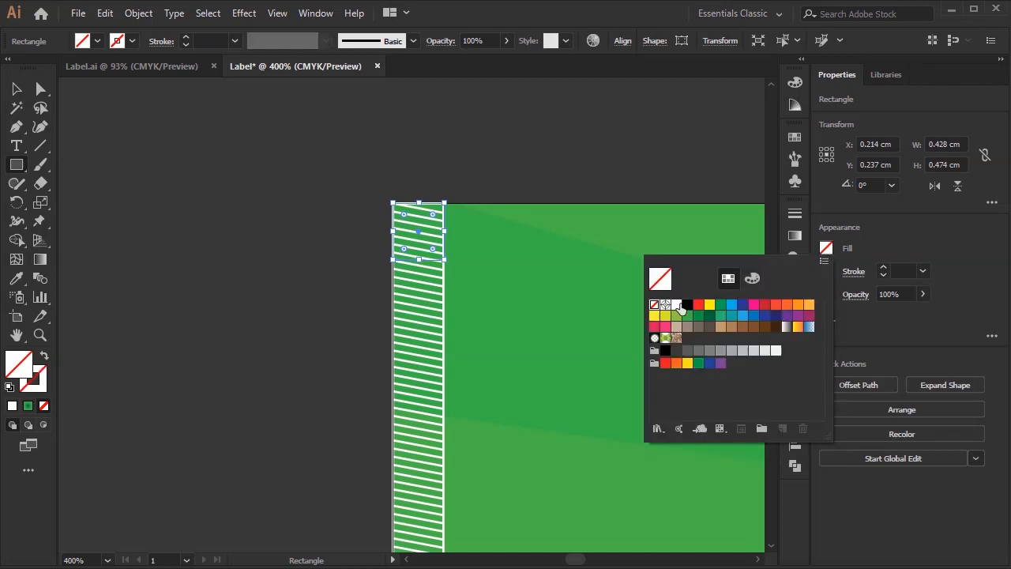
pyautogui.click(677, 349)
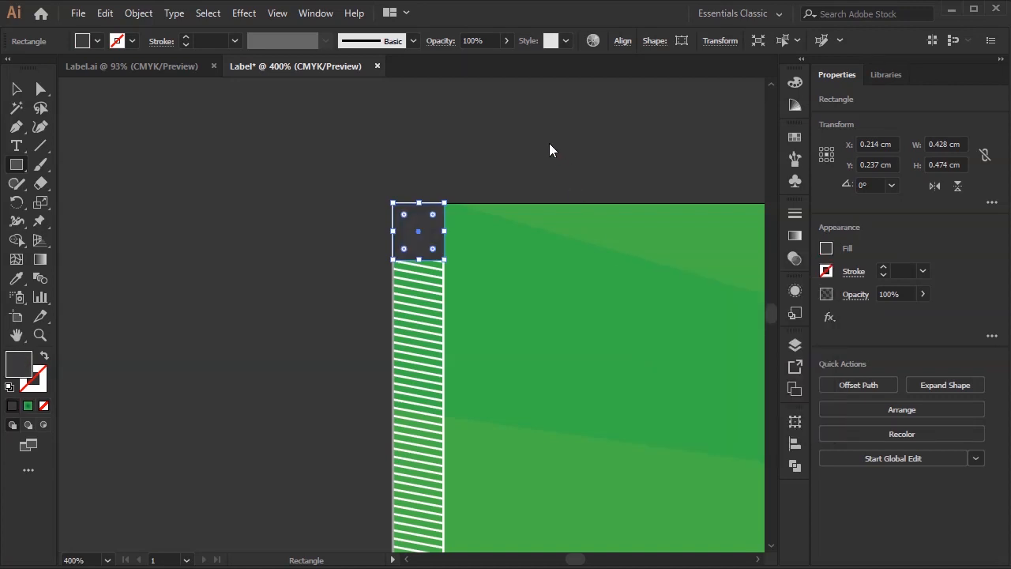
# - Duplicate the dark gray rectangle down the strip and align the copy to the artboard's bottom edge
pyautogui.click(16, 89)
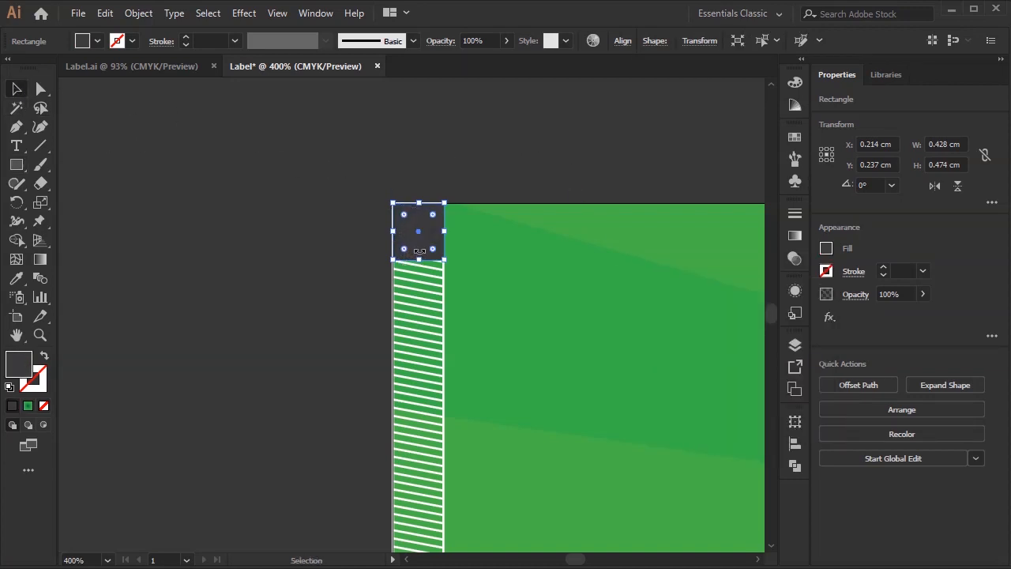
pyautogui.moveTo(422, 248); pyautogui.dragTo(422, 384)
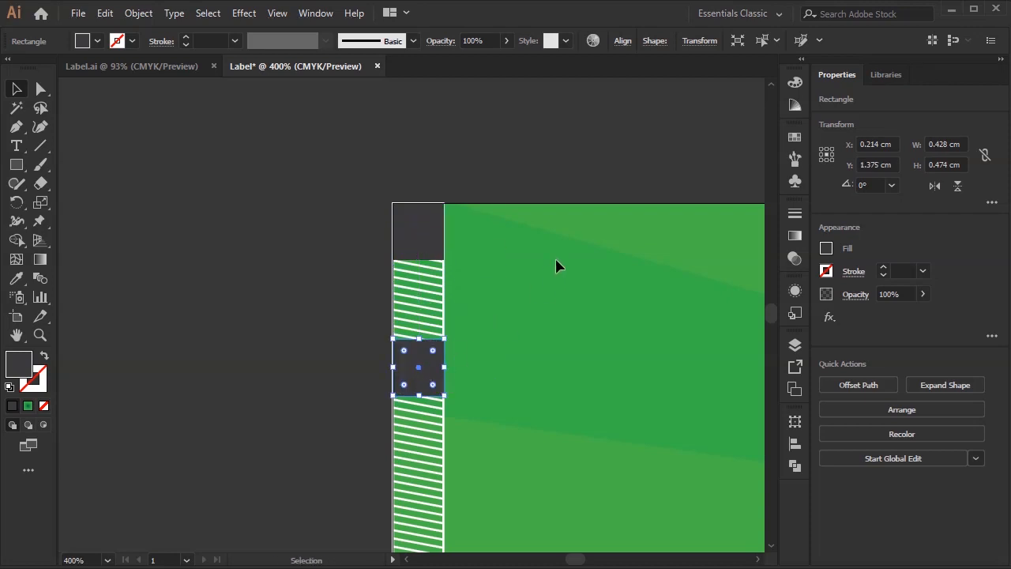
pyautogui.click(623, 41)
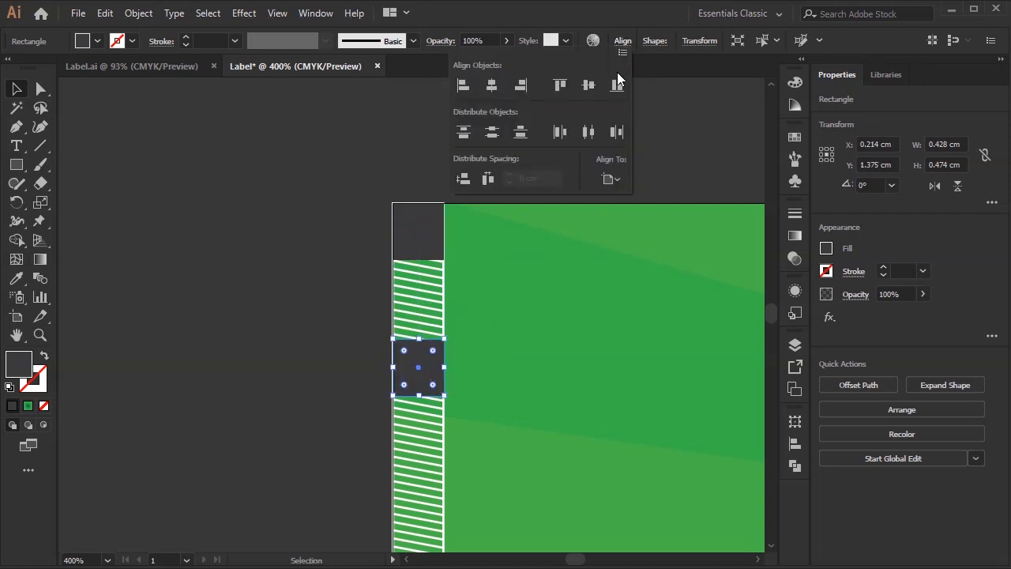
pyautogui.click(617, 85)
# - Group the hatched strip together with its two dark gray end rectangles
pyautogui.hotkey('ctrl', '0')
pyautogui.moveTo(116, 197); pyautogui.dragTo(235, 447)
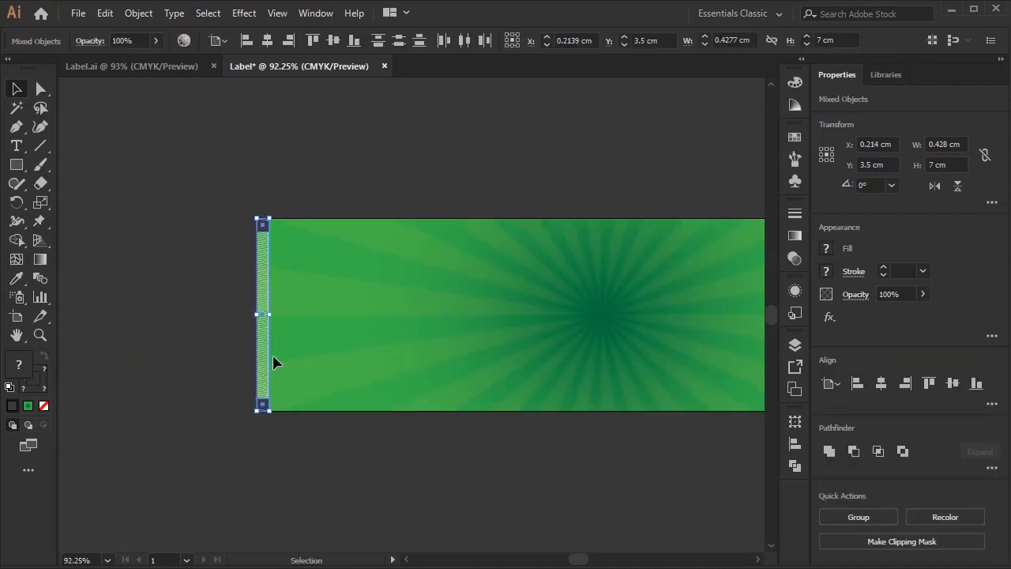
pyautogui.rightClick(265, 296)
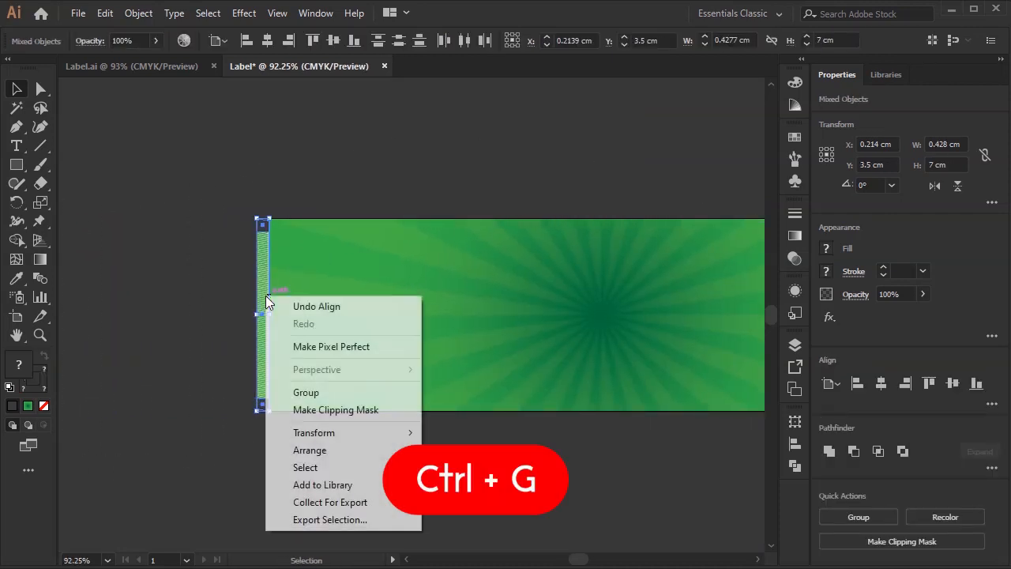
pyautogui.click(307, 392)
# - Duplicate the strip group, align the copy to the artboard's right edge, and deselect it
pyautogui.moveTo(263, 300); pyautogui.dragTo(440, 309)
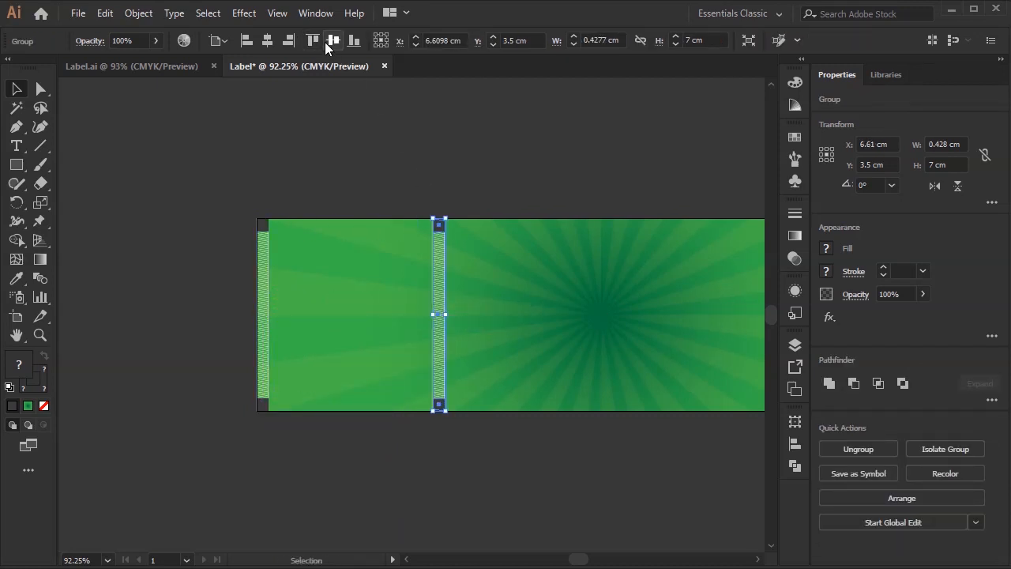
pyautogui.click(288, 41)
pyautogui.hotkey('ctrl', '0')
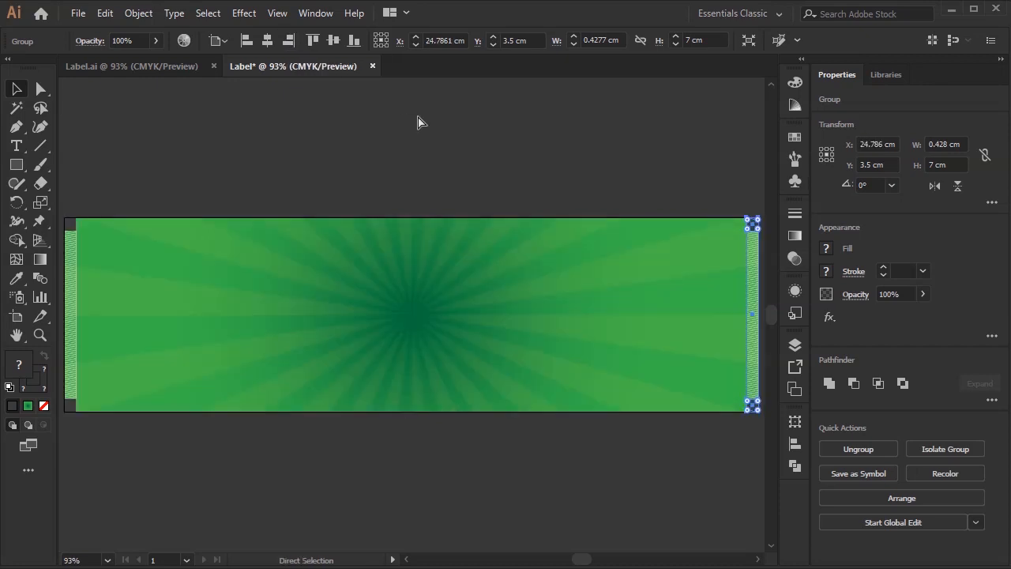
pyautogui.click(424, 159)
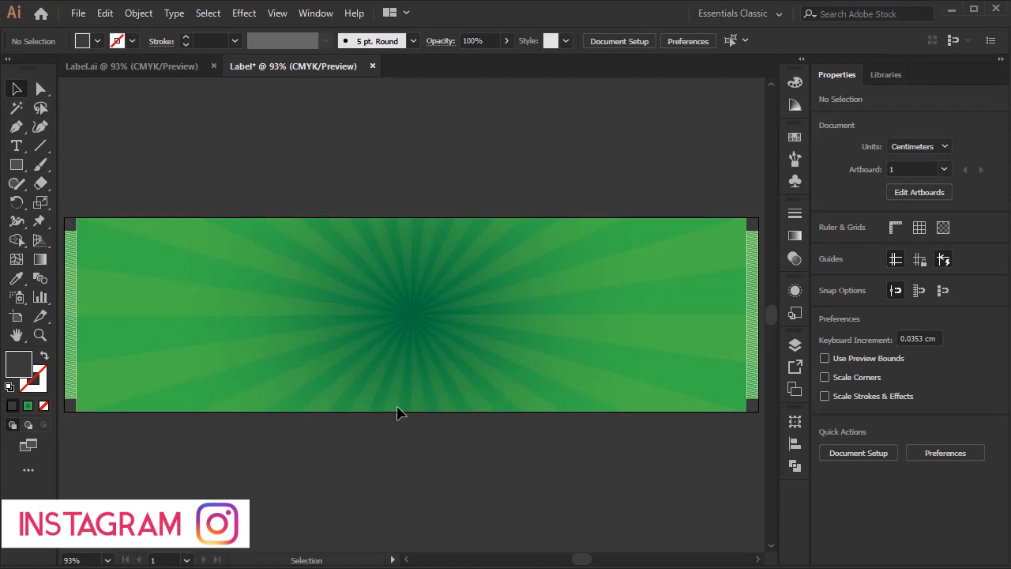
# - Switch to the Notepad notes and copy the value 22.97 from the 22.97/6.195 dimensions line
pyautogui.hotkey('alt', 'Tab')
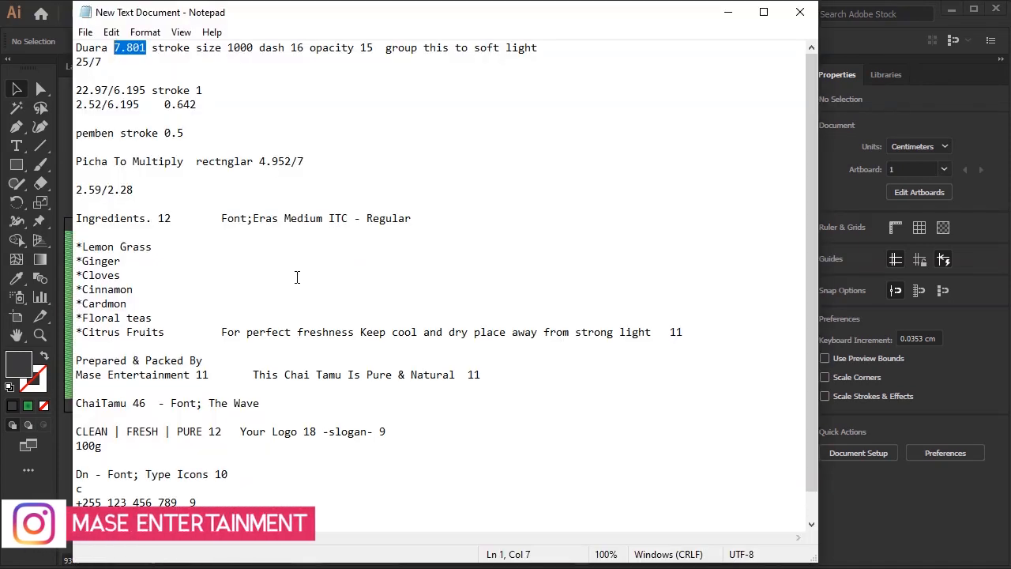
pyautogui.click(106, 90)
pyautogui.moveTo(106, 90); pyautogui.dragTo(77, 91)
pyautogui.hotkey('ctrl', 'c')
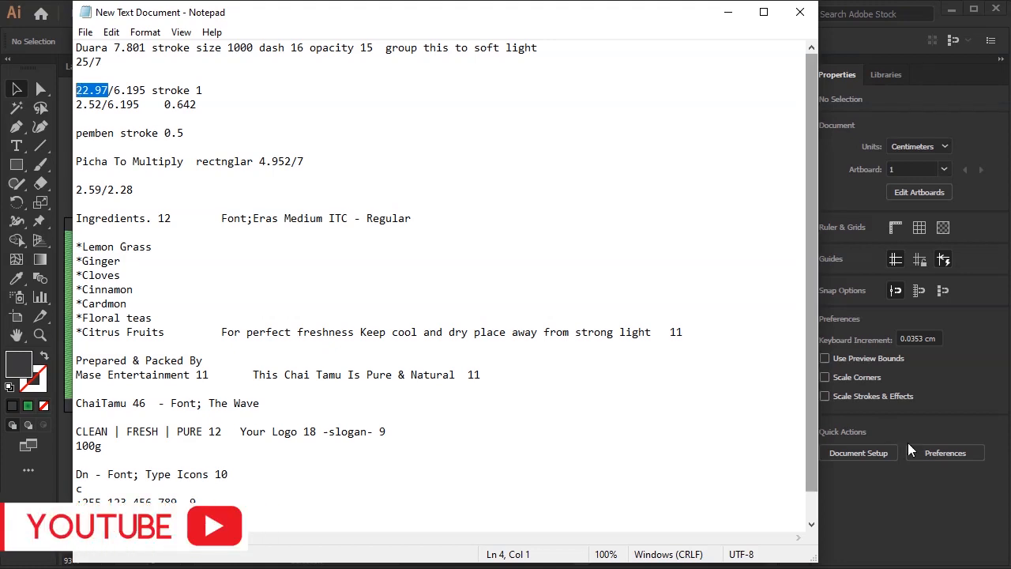
# - Create a 22.97 × 6.195 cm rectangle on the Illustrator label, using the width and height from the Notepad notes
pyautogui.click(916, 521)
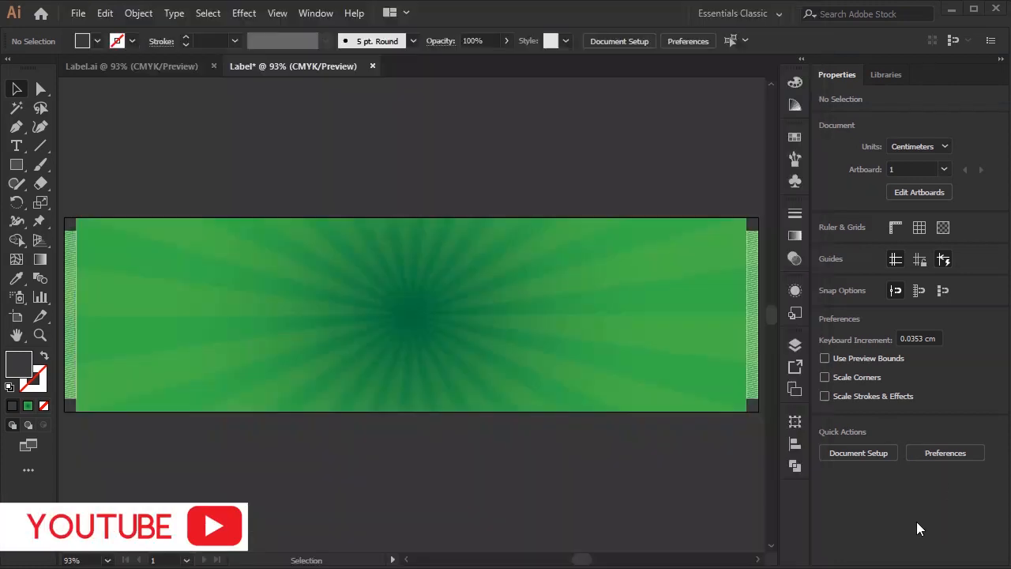
pyautogui.click(16, 164)
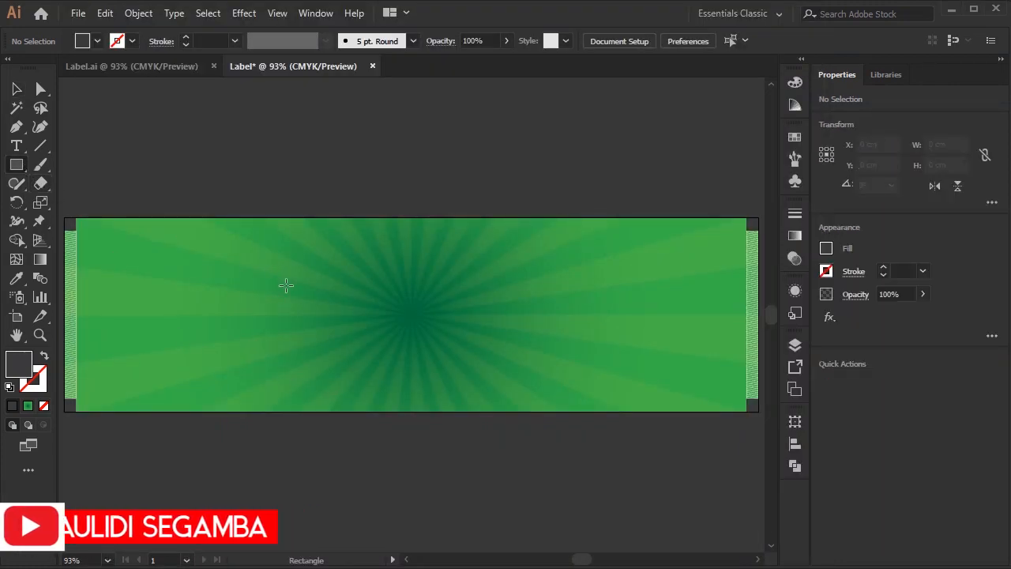
pyautogui.click(325, 302)
pyautogui.hotkey('ctrl', 'v')
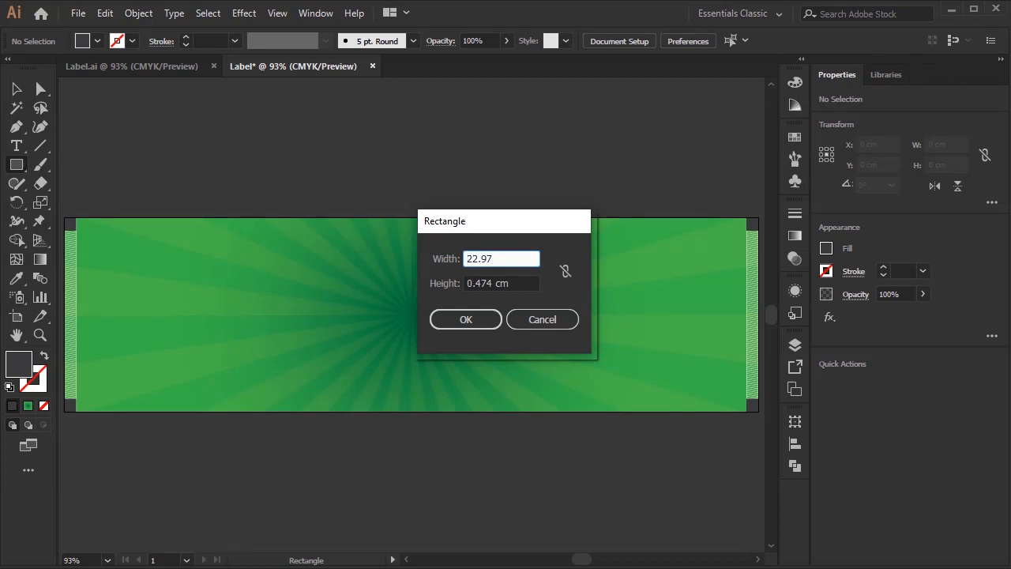
pyautogui.hotkey('alt', 'Tab')
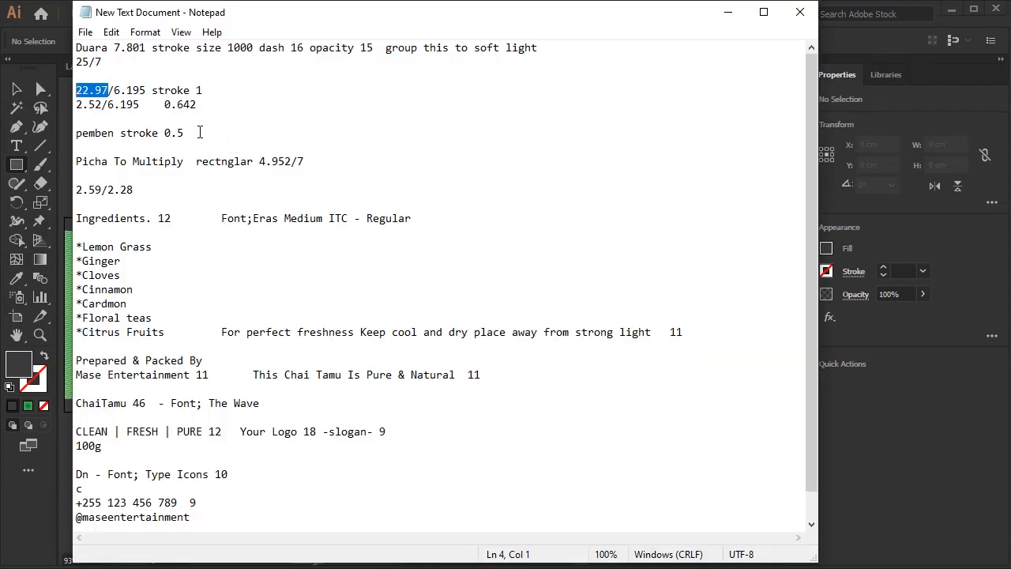
pyautogui.moveTo(147, 90); pyautogui.dragTo(116, 90)
pyautogui.hotkey('ctrl', 'c')
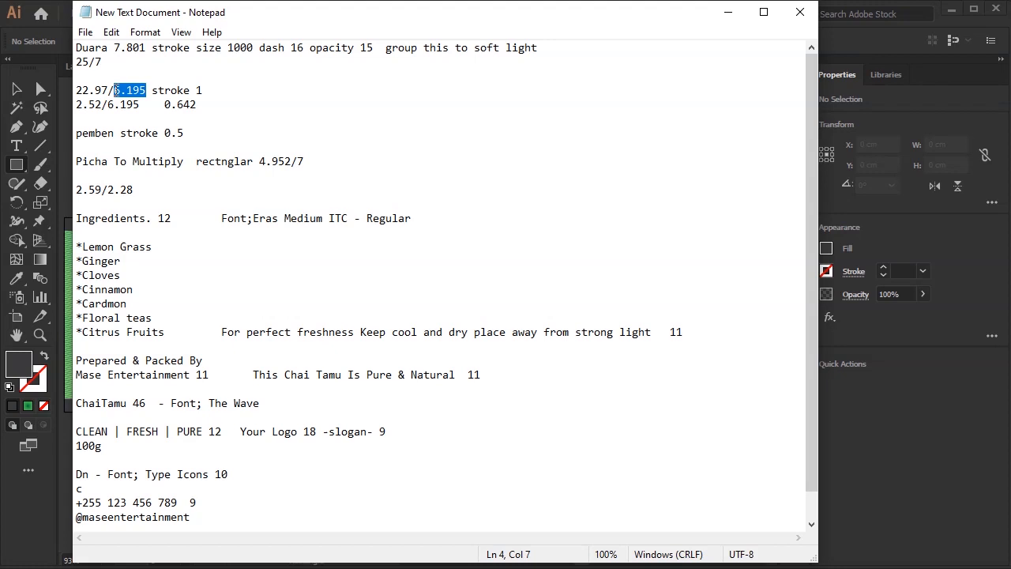
pyautogui.hotkey('alt', 'Tab')
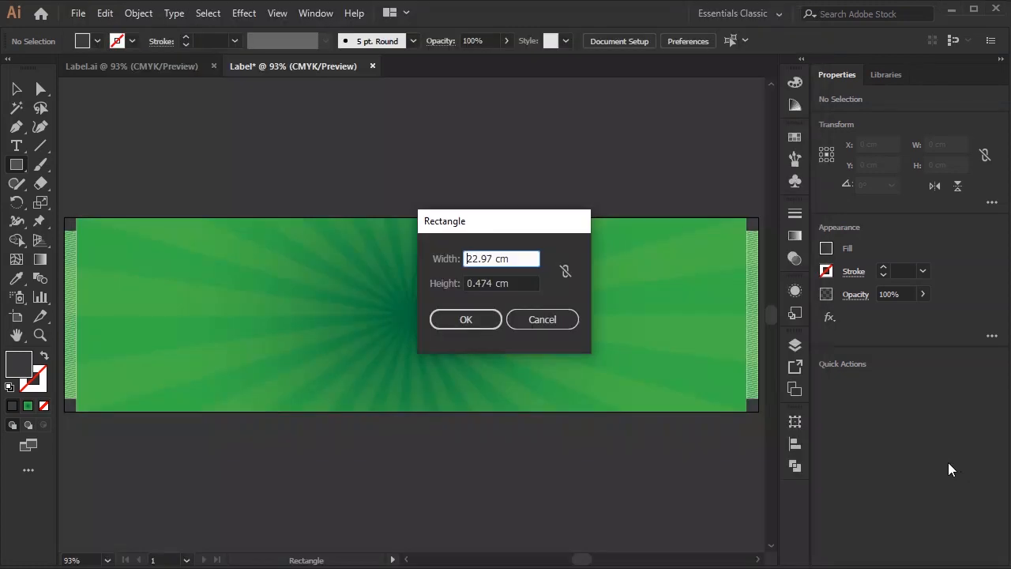
pyautogui.moveTo(496, 283); pyautogui.dragTo(422, 283)
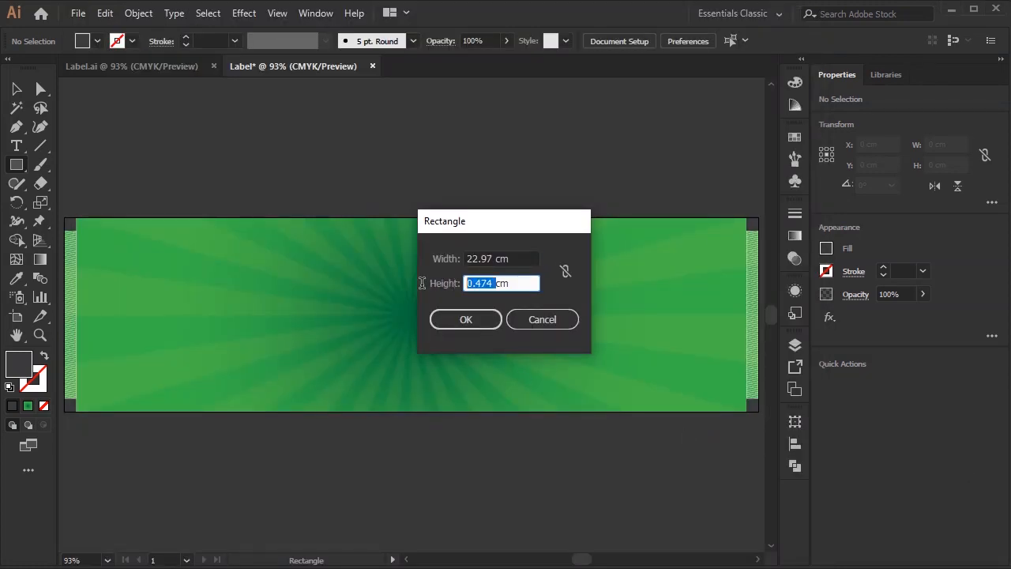
pyautogui.hotkey('ctrl', 'v')
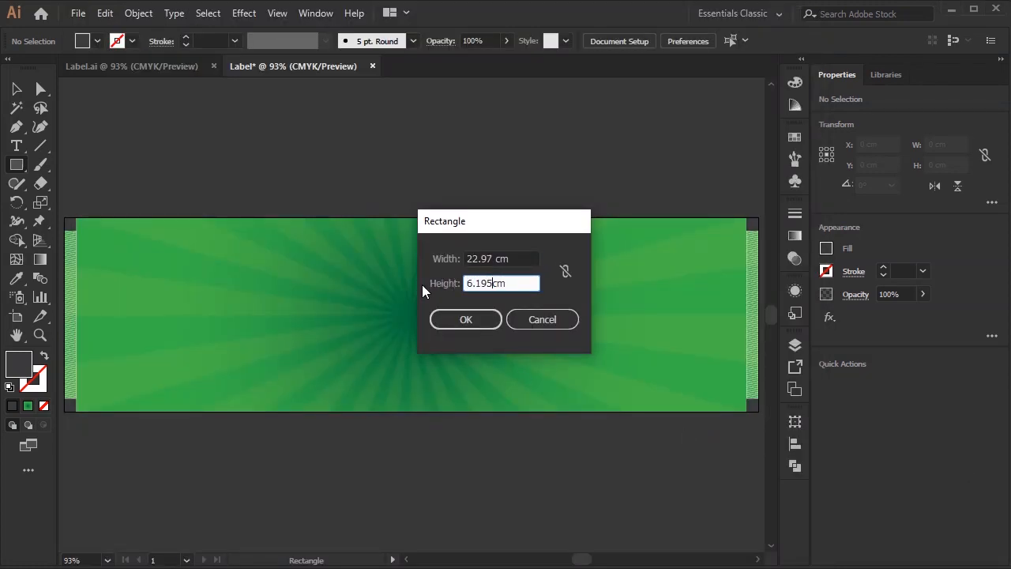
pyautogui.click(458, 325)
# - Center the large rectangle horizontally and vertically on the artboard
pyautogui.click(20, 88)
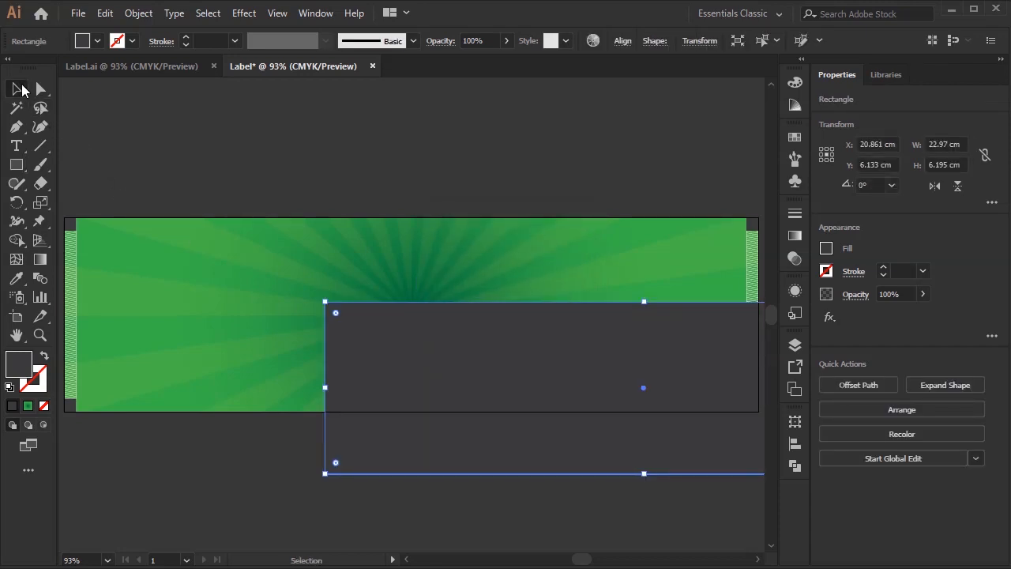
pyautogui.click(621, 42)
pyautogui.click(493, 86)
pyautogui.click(589, 85)
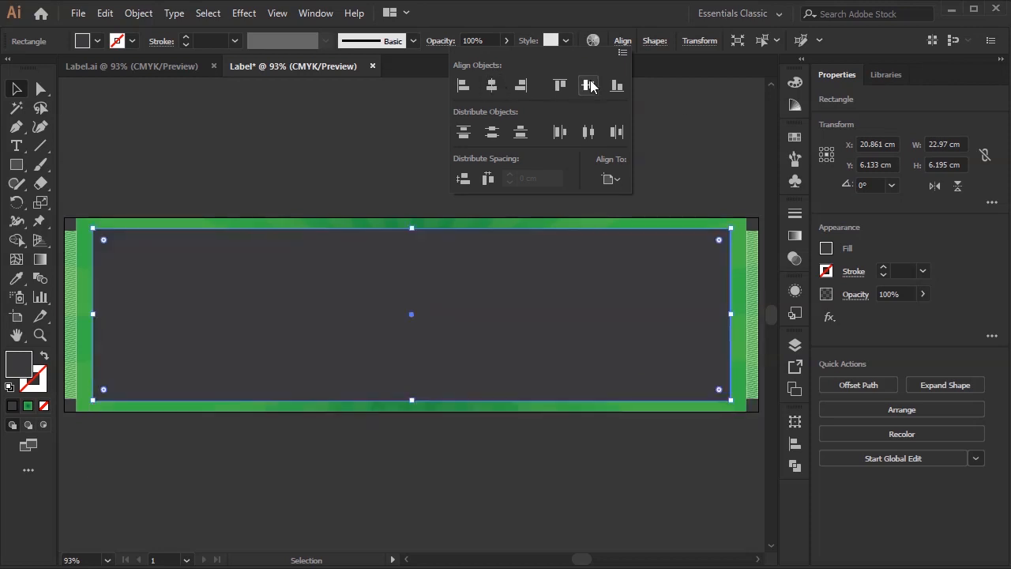
# - Remove the large rectangle's fill and give it a white stroke
pyautogui.click(825, 249)
pyautogui.click(654, 306)
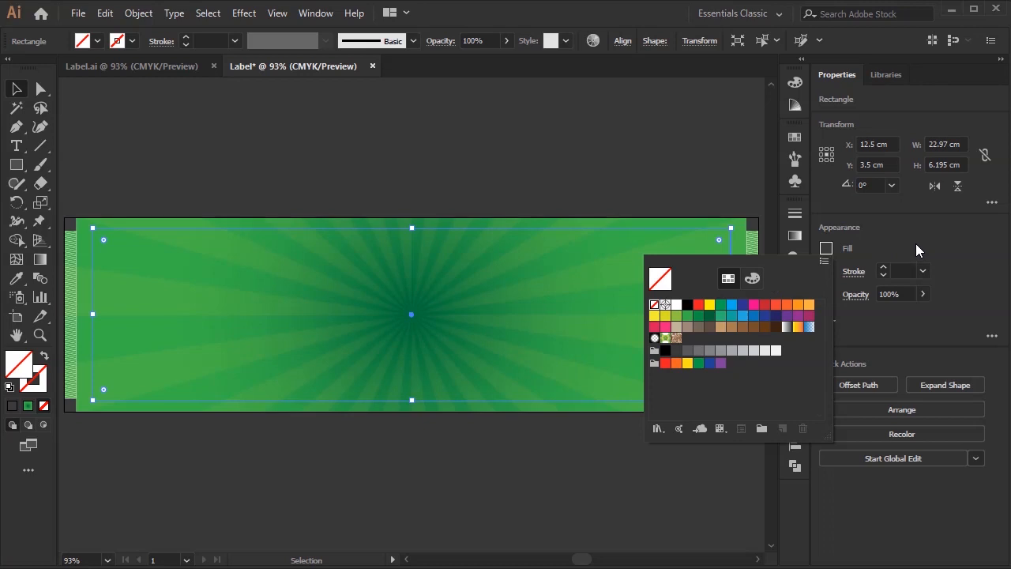
pyautogui.click(916, 245)
pyautogui.click(829, 272)
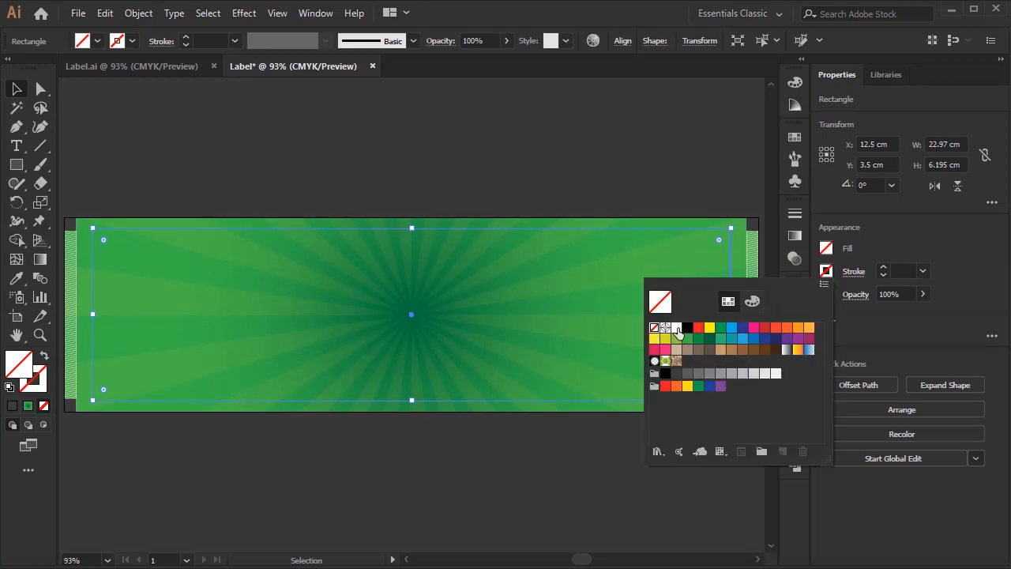
pyautogui.click(676, 328)
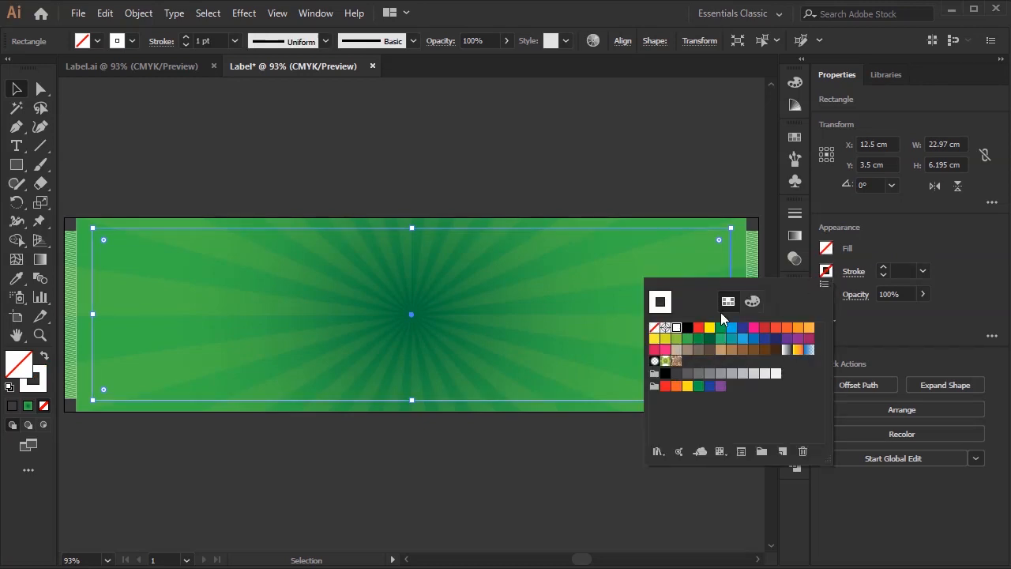
pyautogui.click(917, 233)
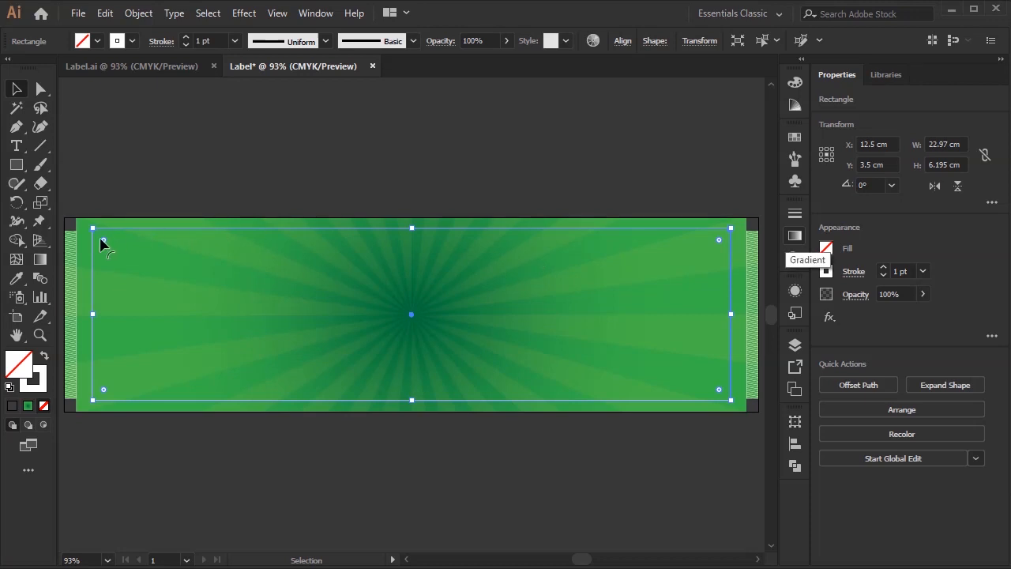
# - Round all corners of the white frame to a radius of about 0.89 cm and deselect it
pyautogui.moveTo(104, 240); pyautogui.dragTo(116, 255)
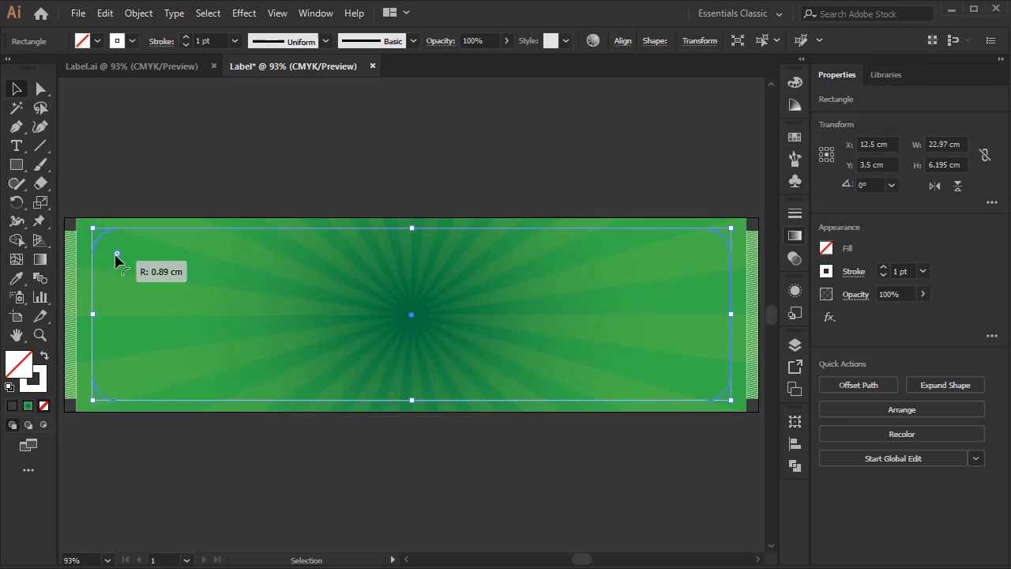
pyautogui.moveTo(116, 255); pyautogui.dragTo(116, 255)
pyautogui.click(262, 154)
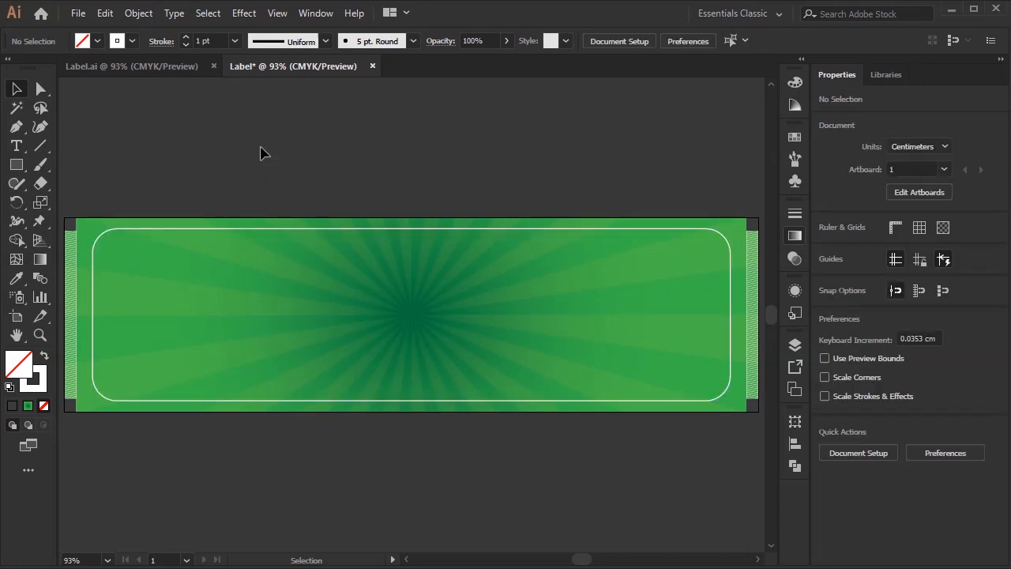
# - Duplicate the rounded frame upward and set the copy's width to 2.52 cm from the Notepad notes
pyautogui.click(357, 229)
pyautogui.moveTo(368, 229); pyautogui.dragTo(371, 140)
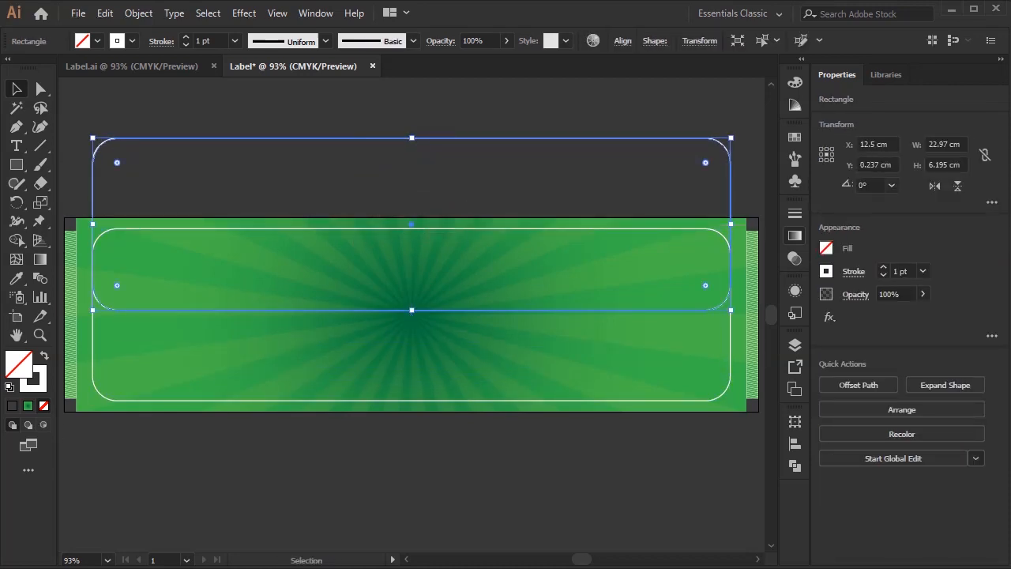
pyautogui.hotkey('alt', 'Tab')
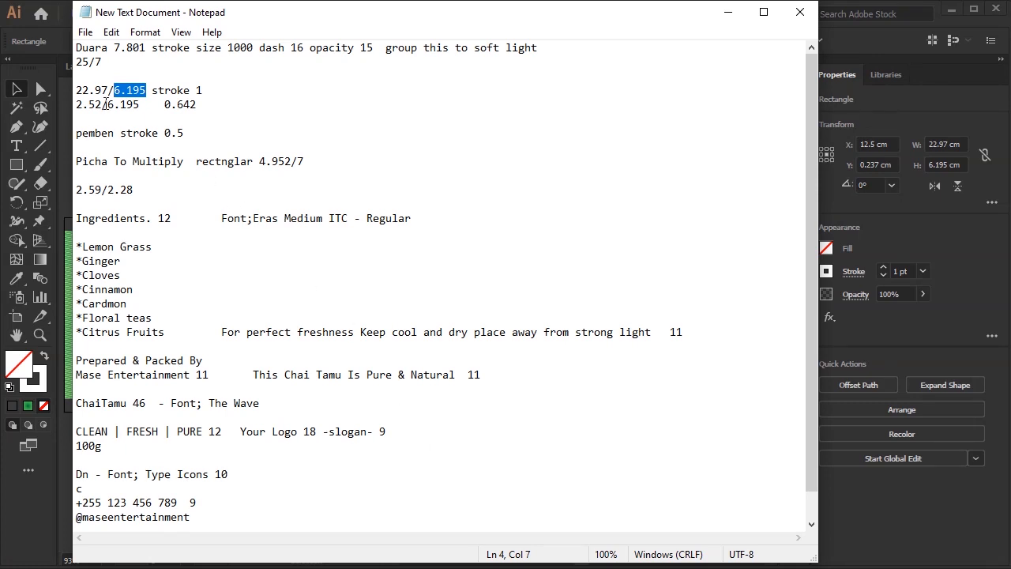
pyautogui.moveTo(103, 103); pyautogui.dragTo(68, 103)
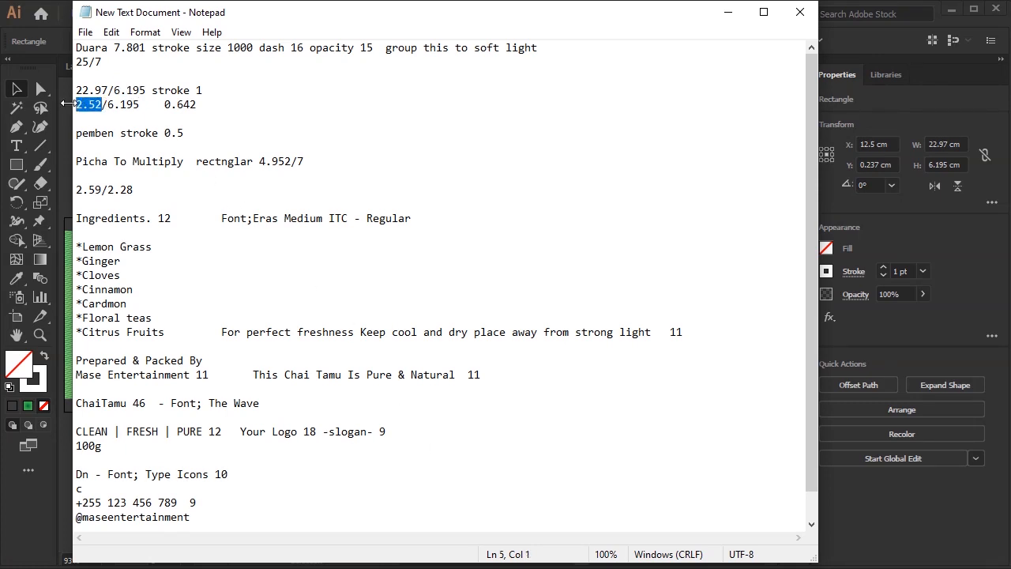
pyautogui.click(1008, 263)
pyautogui.doubleClick(950, 144)
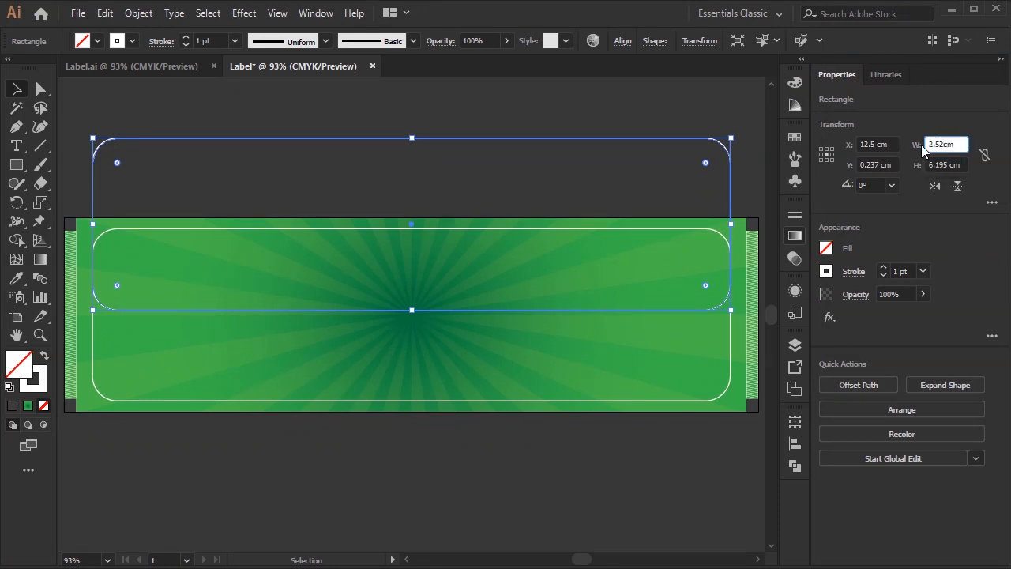
pyautogui.press('Return')
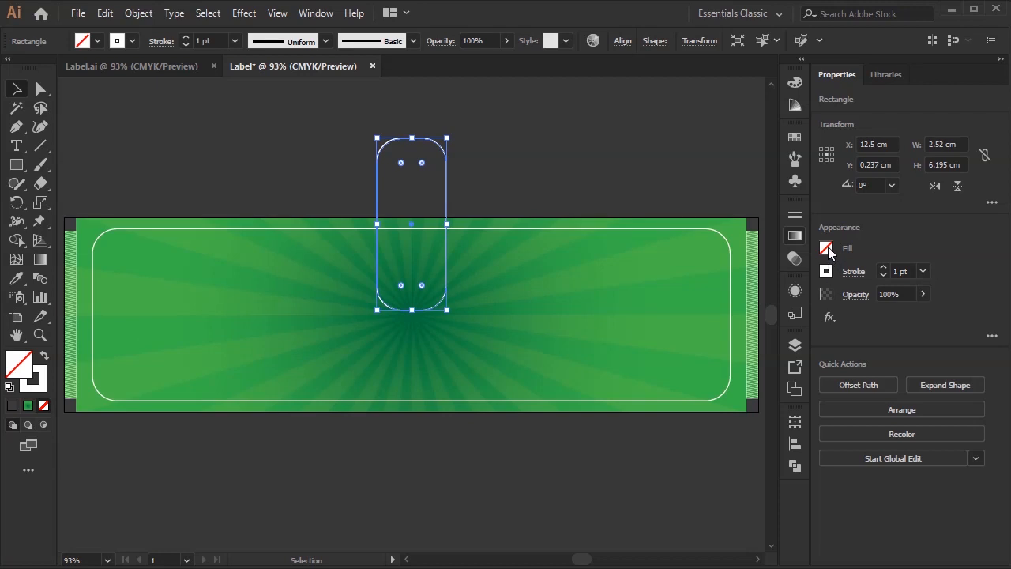
# - Fill the narrow copy white with no stroke and square off its two left corners
pyautogui.click(827, 249)
pyautogui.click(676, 305)
pyautogui.click(826, 271)
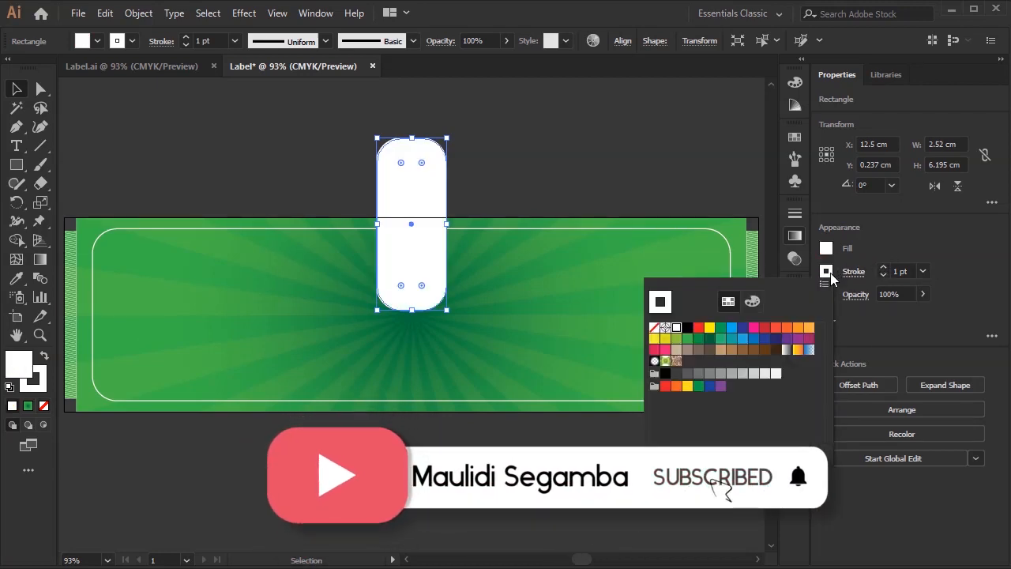
pyautogui.click(654, 326)
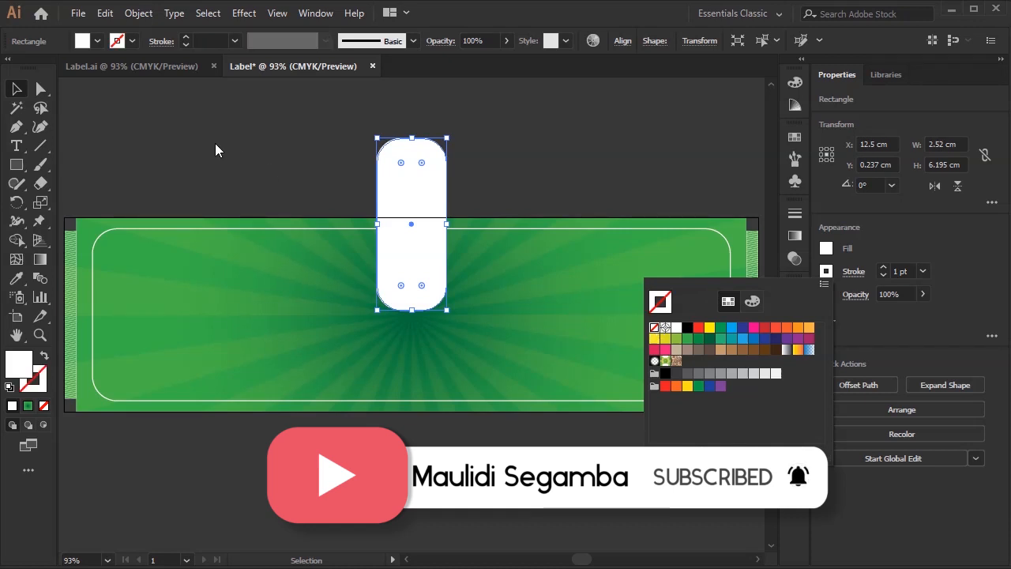
pyautogui.click(403, 170)
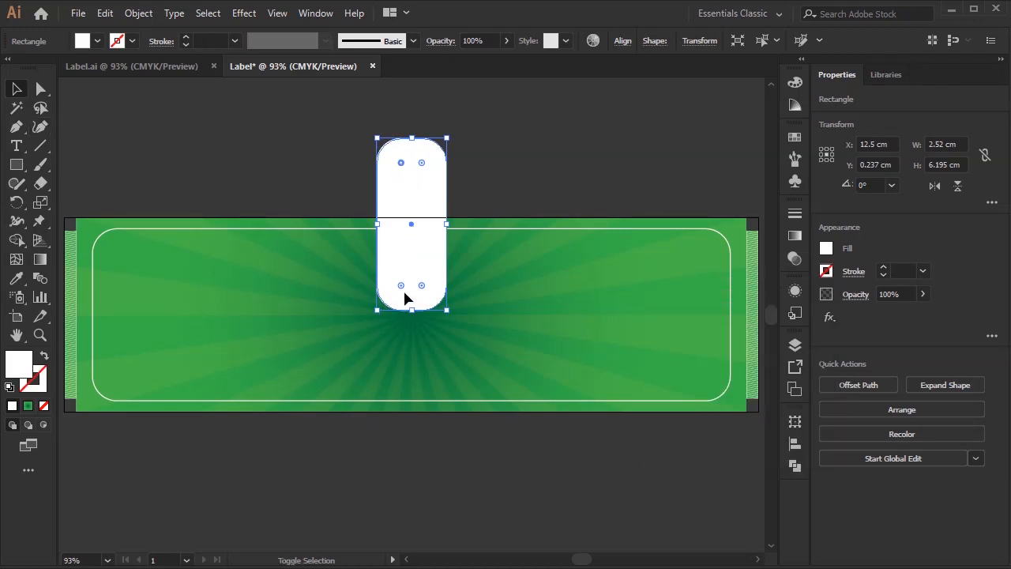
pyautogui.moveTo(402, 287); pyautogui.dragTo(366, 333)
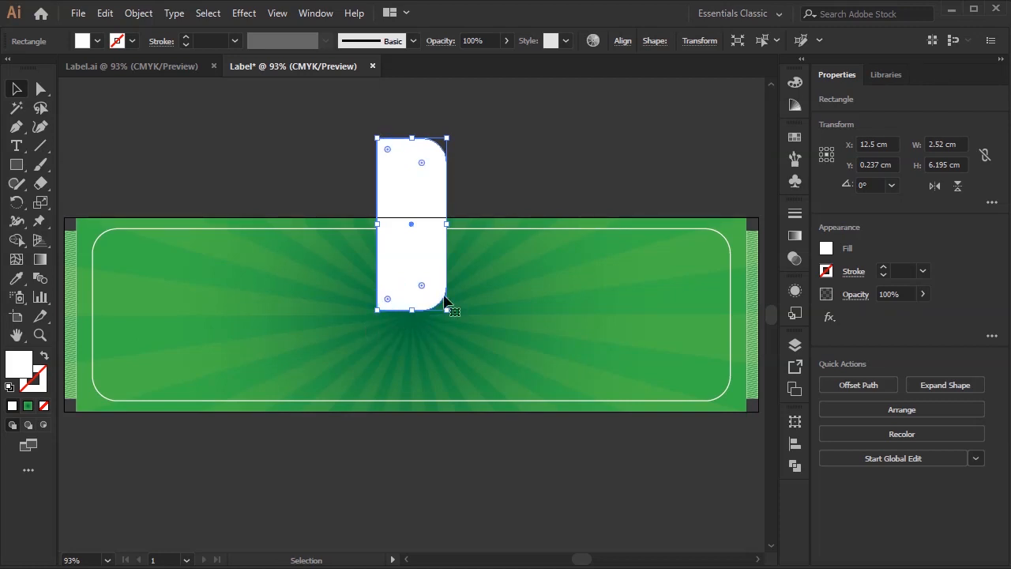
# - Center the white panel vertically on the artboard, move it flush against the frame's right end, and deselect it
pyautogui.click(623, 41)
pyautogui.click(588, 85)
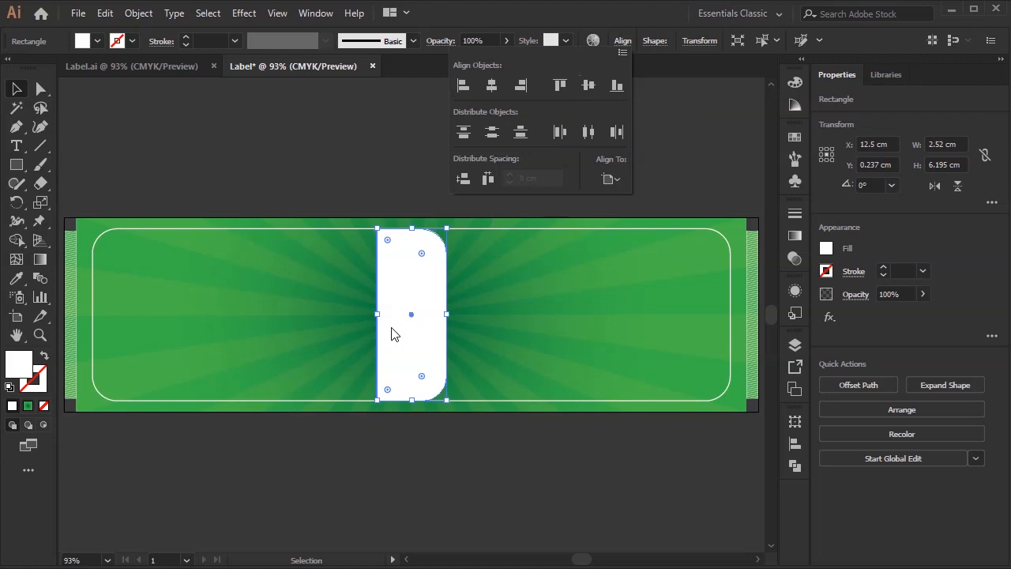
pyautogui.moveTo(413, 338); pyautogui.dragTo(702, 350)
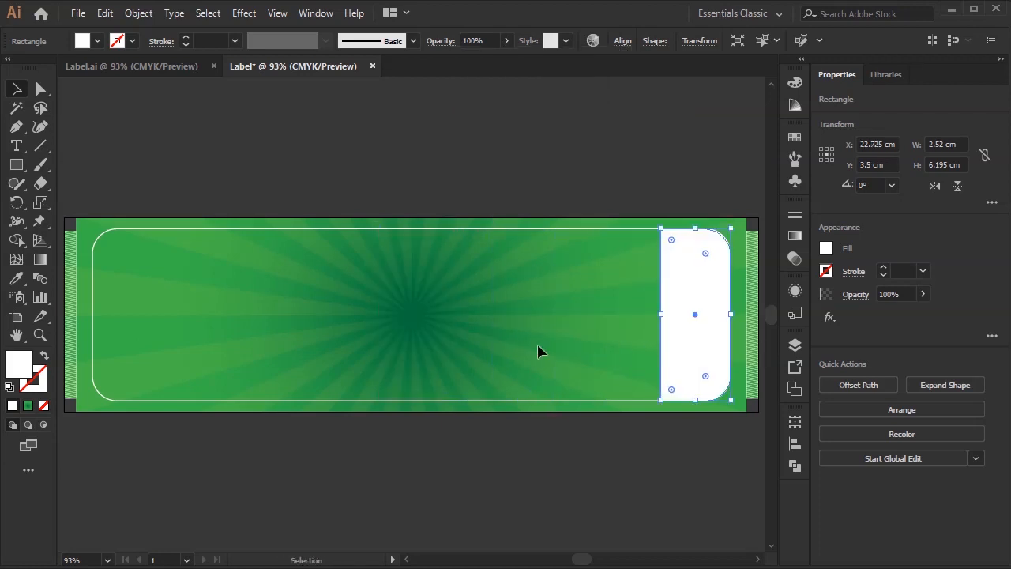
pyautogui.click(512, 342)
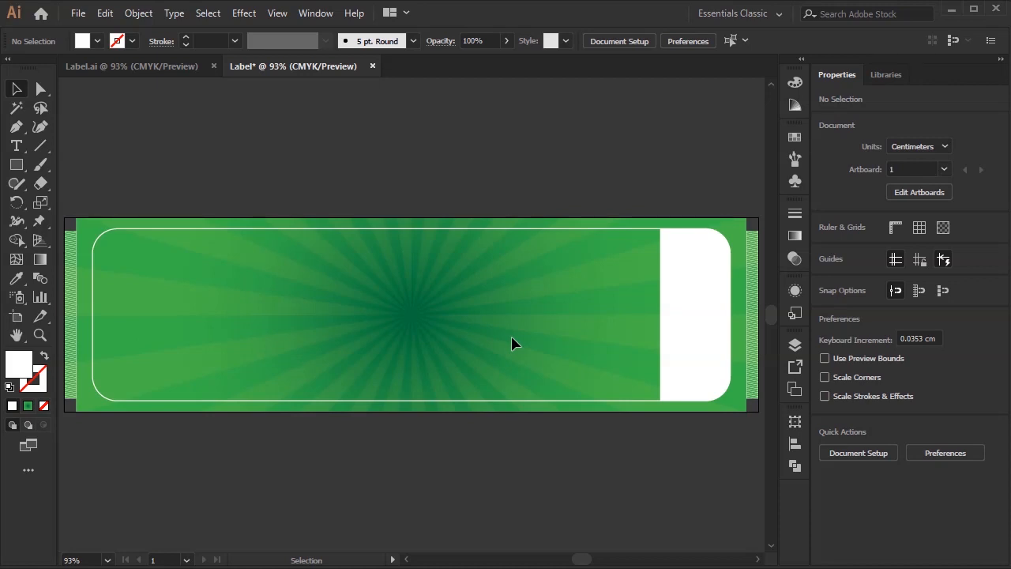
# - Draw a vertical bar about 0.63 cm wide spanning the full height of the frame near the label's center
pyautogui.click(16, 166)
pyautogui.moveTo(384, 228); pyautogui.dragTo(402, 401)
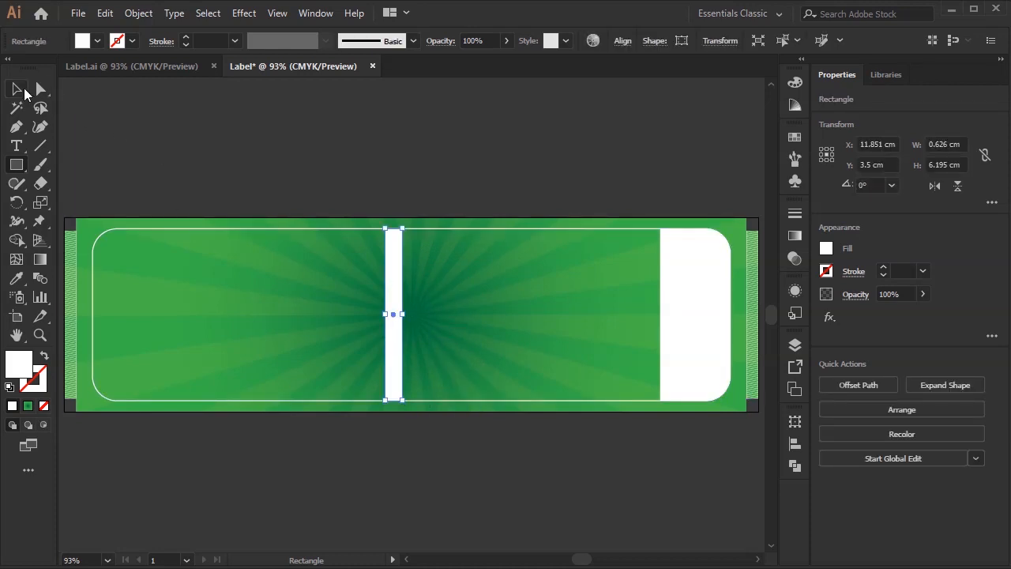
pyautogui.press('v')
# - Fill the vertical bar with black (C=0 M=0 Y=0 K=100), center it on the white panel, and deselect it
pyautogui.click(825, 251)
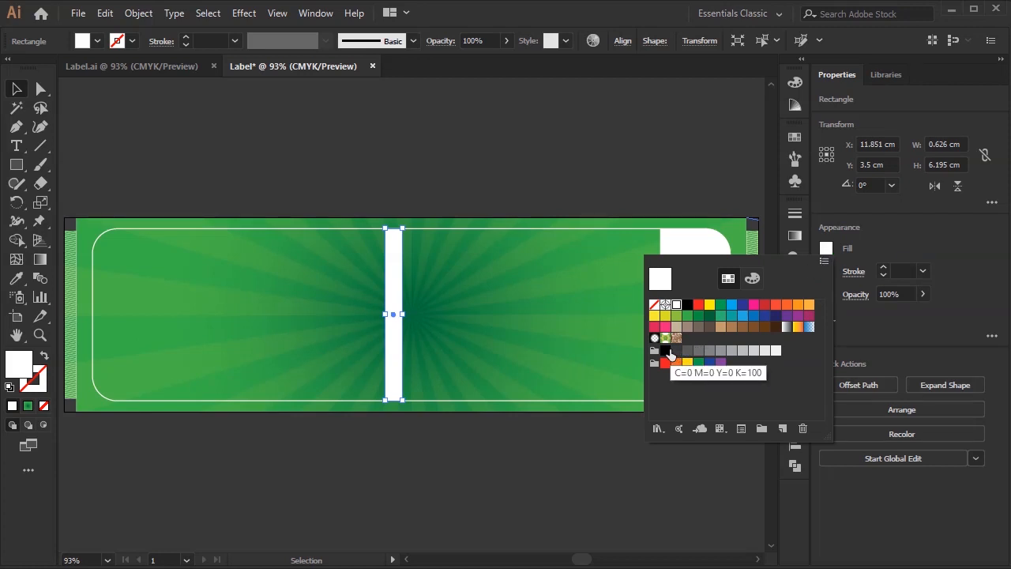
pyautogui.click(670, 352)
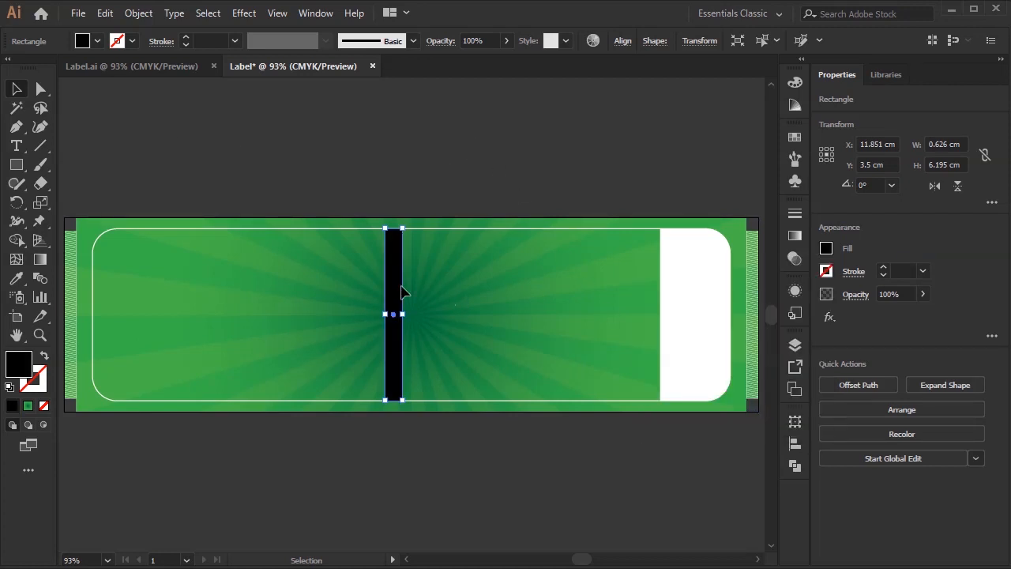
pyautogui.moveTo(397, 302); pyautogui.dragTo(699, 313)
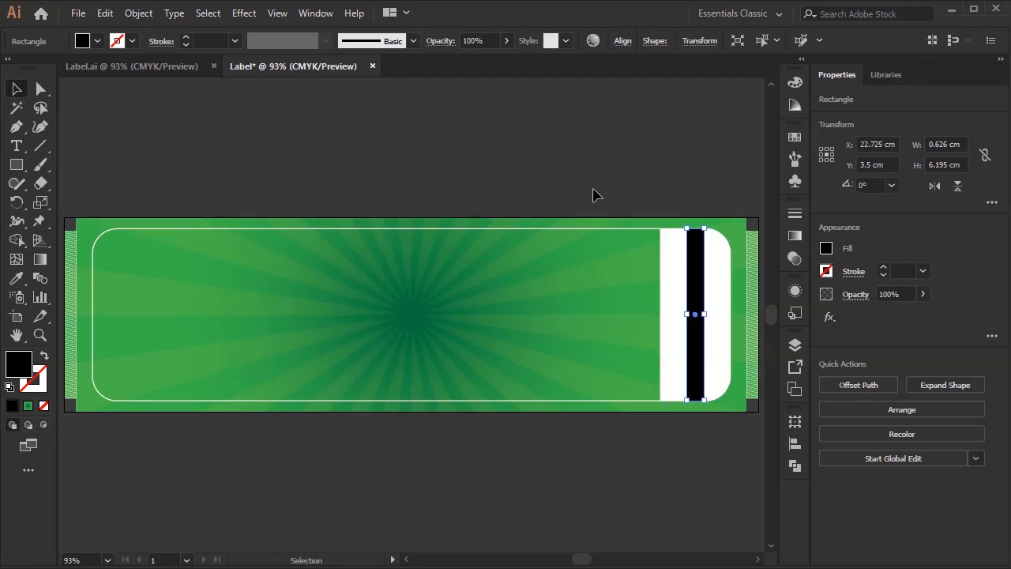
pyautogui.click(554, 174)
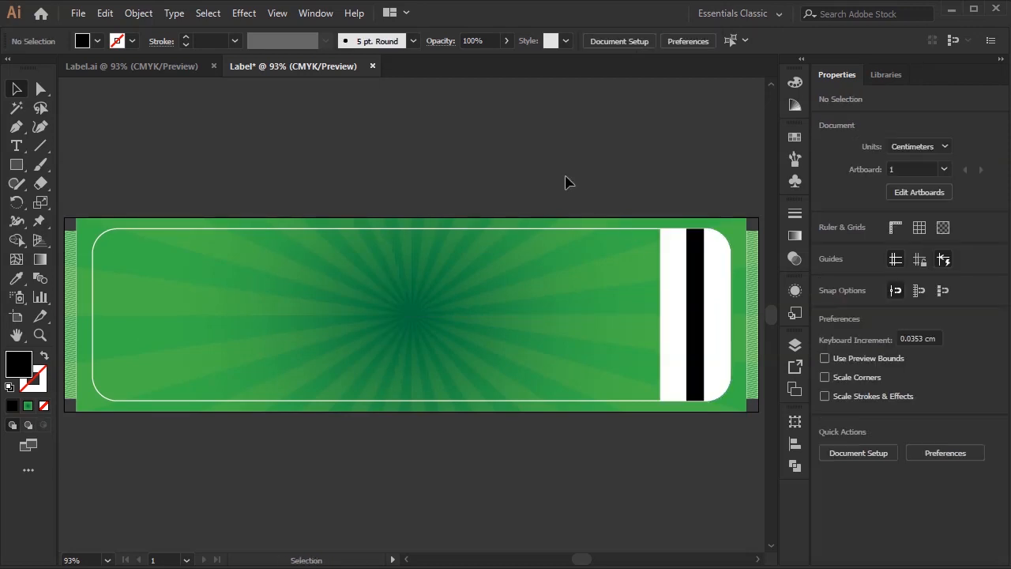
# - Lock the added rectangles and strip groups in Layer 1
pyautogui.click(796, 347)
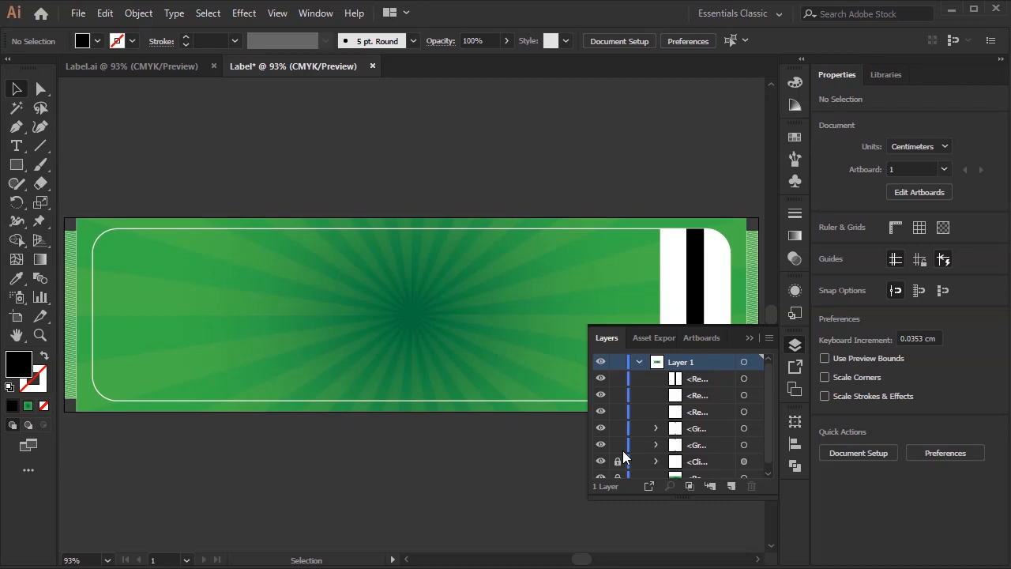
pyautogui.moveTo(619, 430); pyautogui.dragTo(617, 404)
pyautogui.click(749, 338)
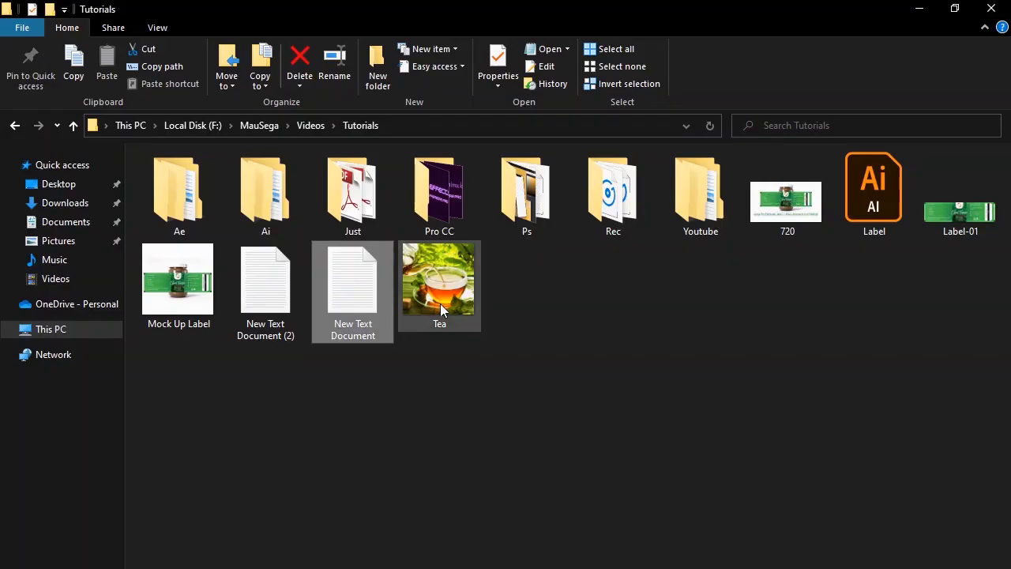
# - Place the Tea picture from the Tutorials folder onto the label and scale it down proportionally to about 9.1 cm wide
pyautogui.click(440, 303)
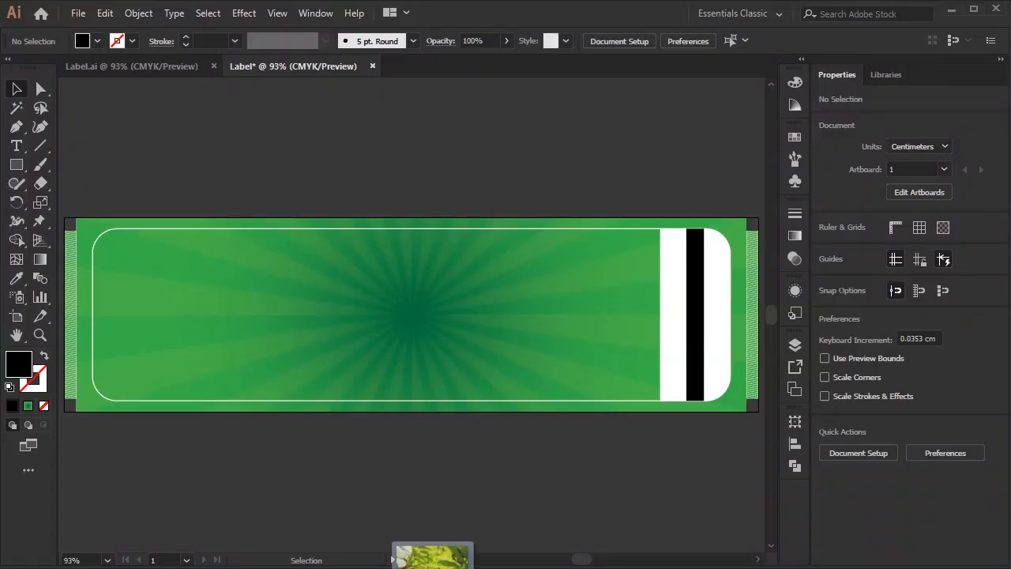
pyautogui.moveTo(430, 562); pyautogui.dragTo(416, 331)
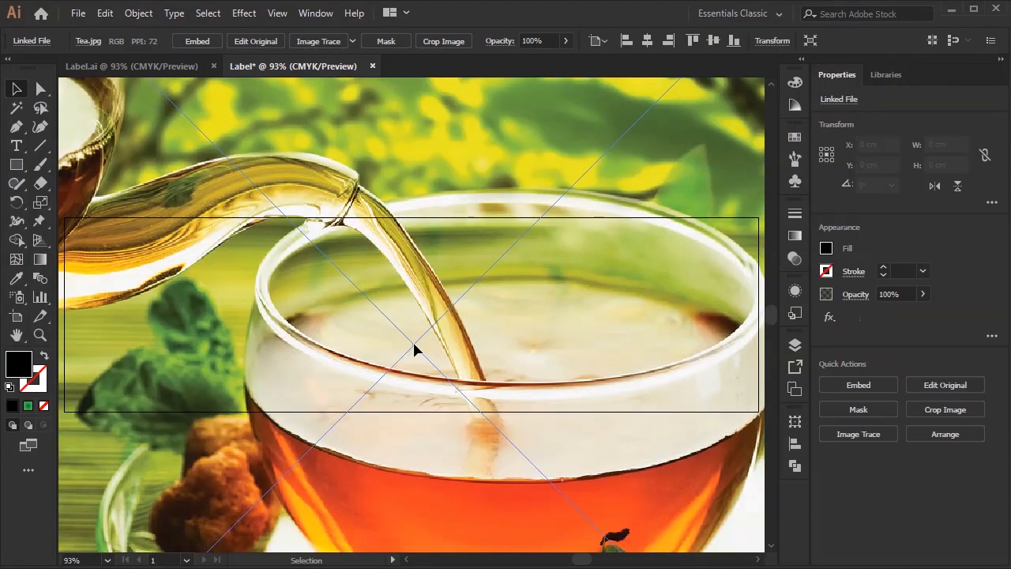
pyautogui.hotkey('ctrl', '-')
pyautogui.hotkey('ctrl', '-')
pyautogui.hotkey('ctrl', '-')
pyautogui.hotkey('ctrl', '-')
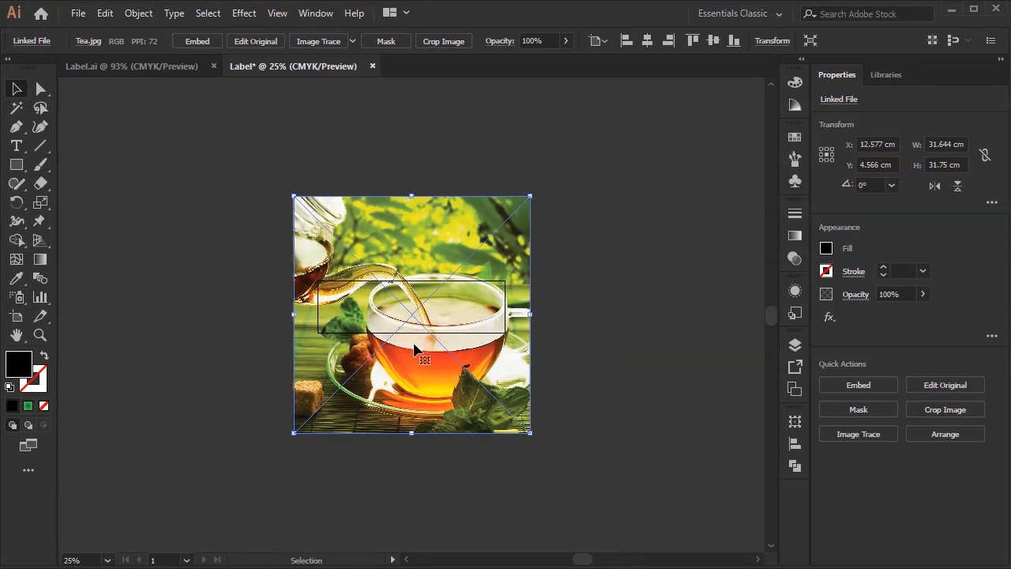
pyautogui.moveTo(290, 194); pyautogui.dragTo(372, 282)
pyautogui.hotkey('ctrl', '0')
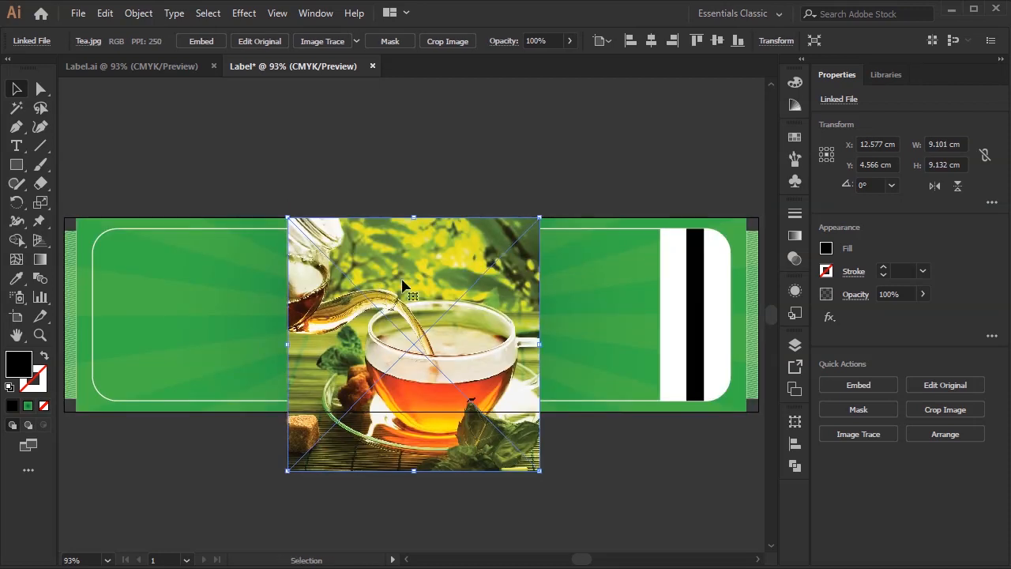
# - Center the tea picture on the artboard both ways, scale it to the artboard's height at about 6.98 × 7 cm, and deselect it
pyautogui.click(653, 39)
pyautogui.click(716, 41)
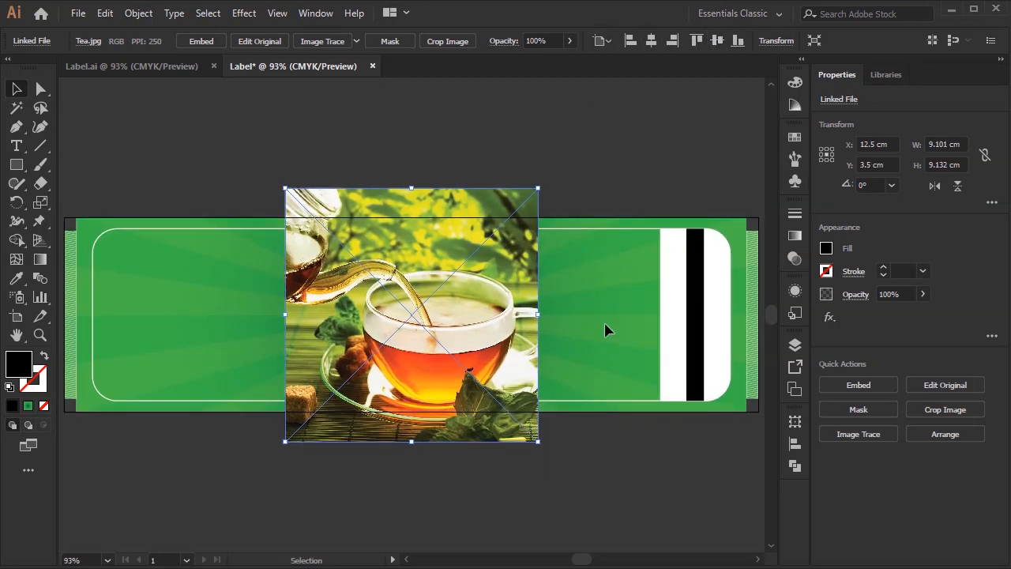
pyautogui.moveTo(538, 441); pyautogui.dragTo(528, 415)
pyautogui.click(531, 507)
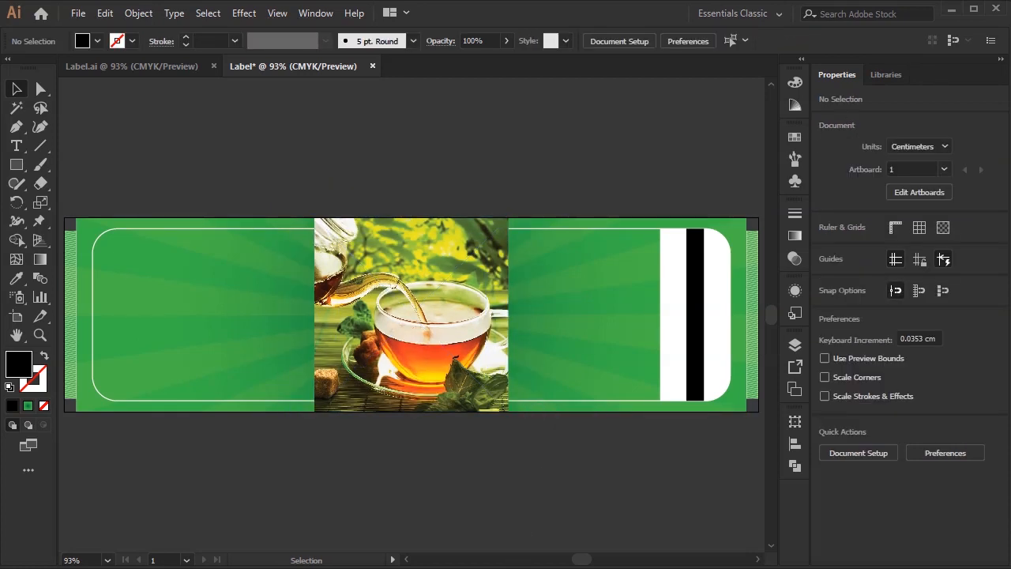
# - Look up the picture rectangle's size in the Notepad notes and create a 4.952 × 7 cm rectangle on the label in Illustrator
pyautogui.hotkey('alt', 'Tab')
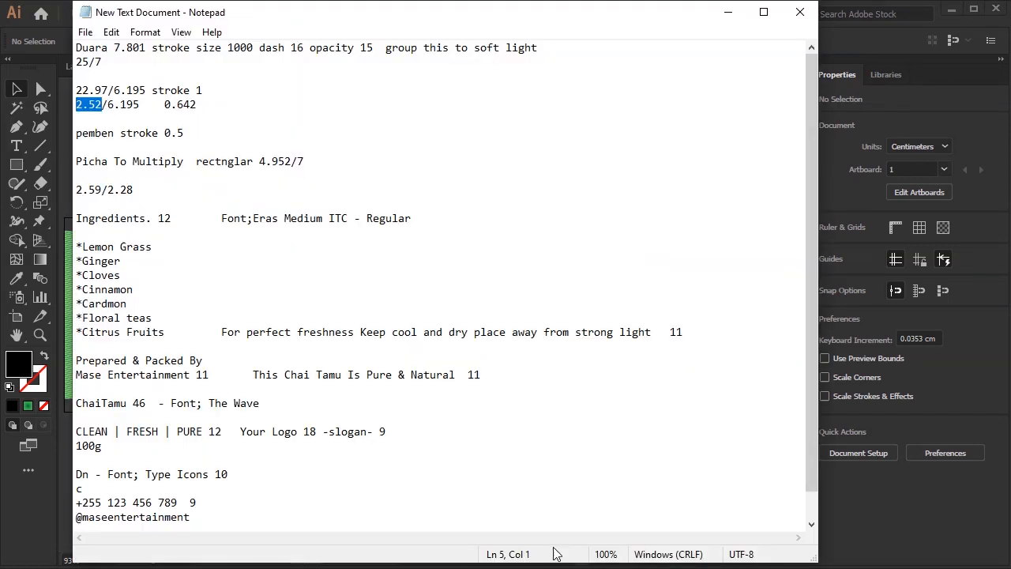
pyautogui.moveTo(293, 161); pyautogui.dragTo(266, 161)
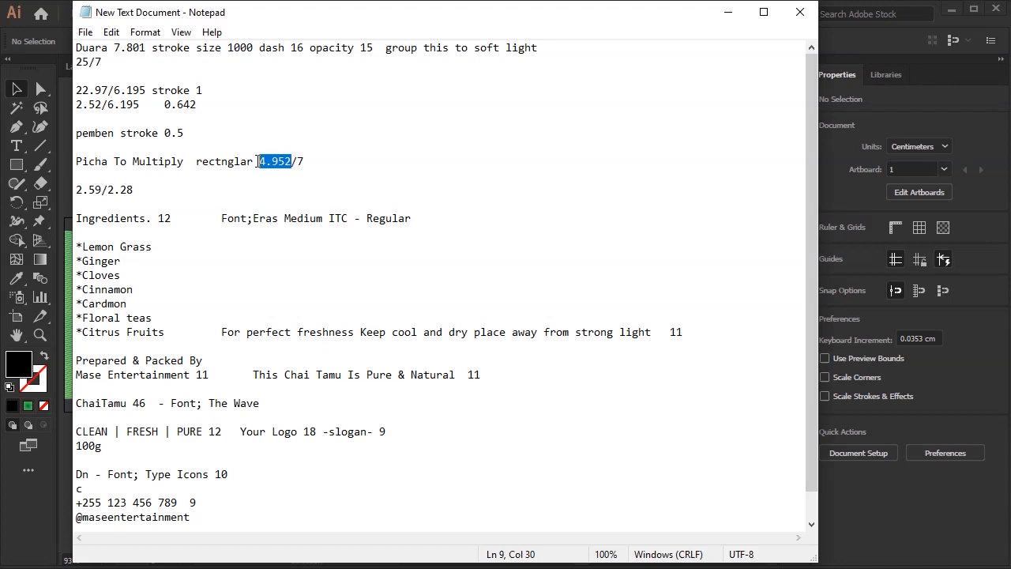
pyautogui.click(908, 531)
pyautogui.click(16, 164)
pyautogui.click(259, 335)
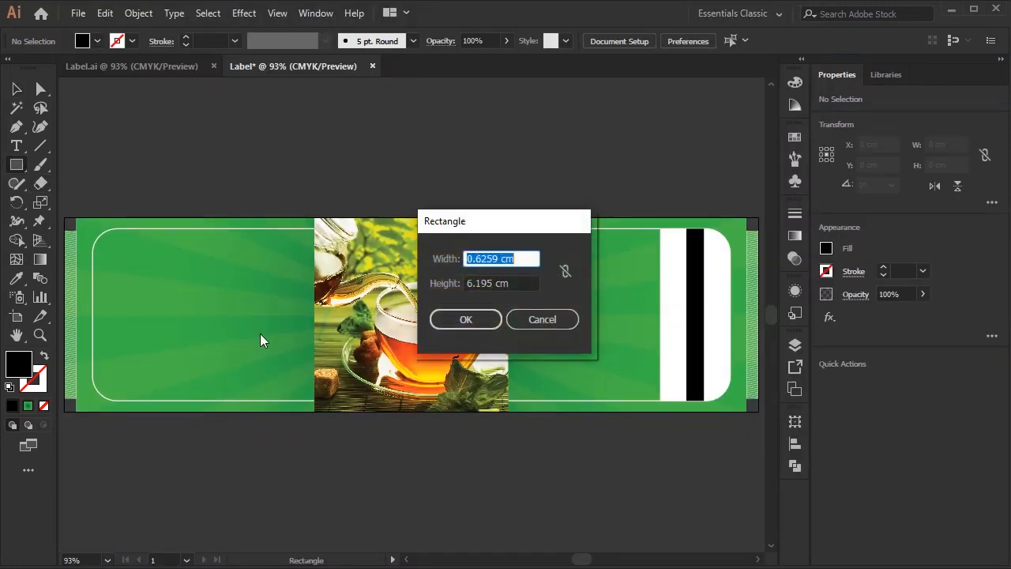
pyautogui.write('4.952')
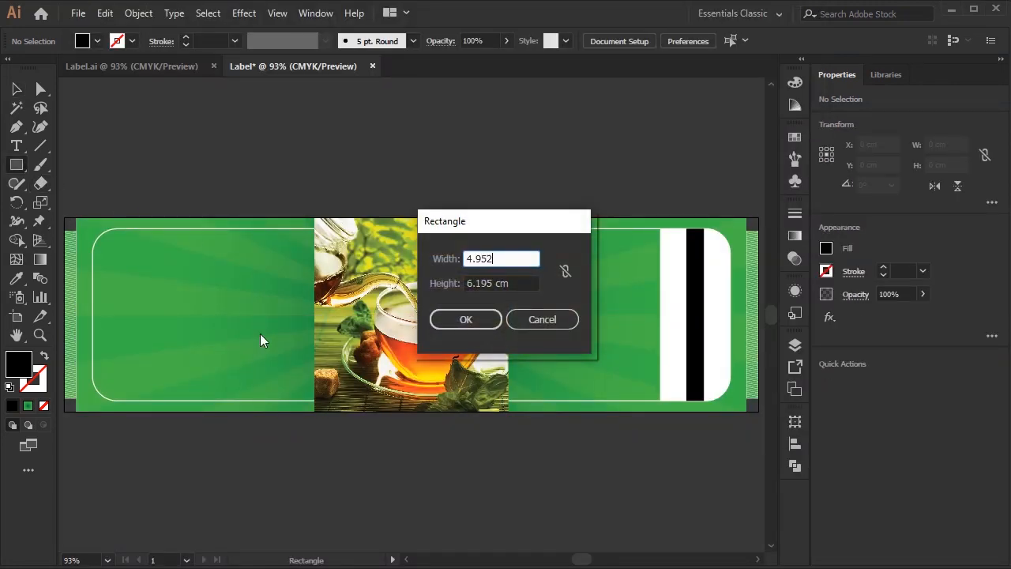
pyautogui.click(500, 284)
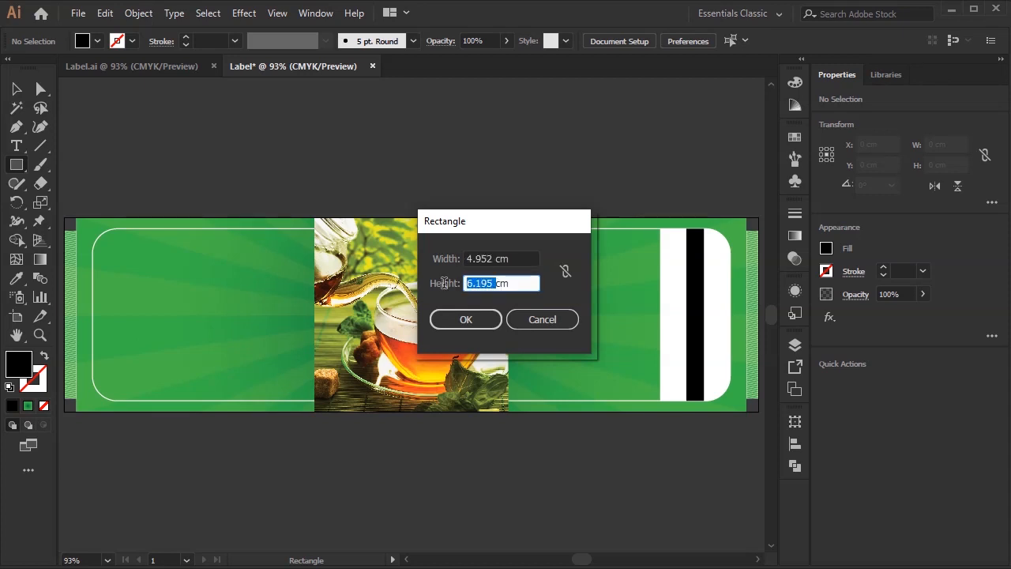
pyautogui.write('7cm')
pyautogui.press('Return')
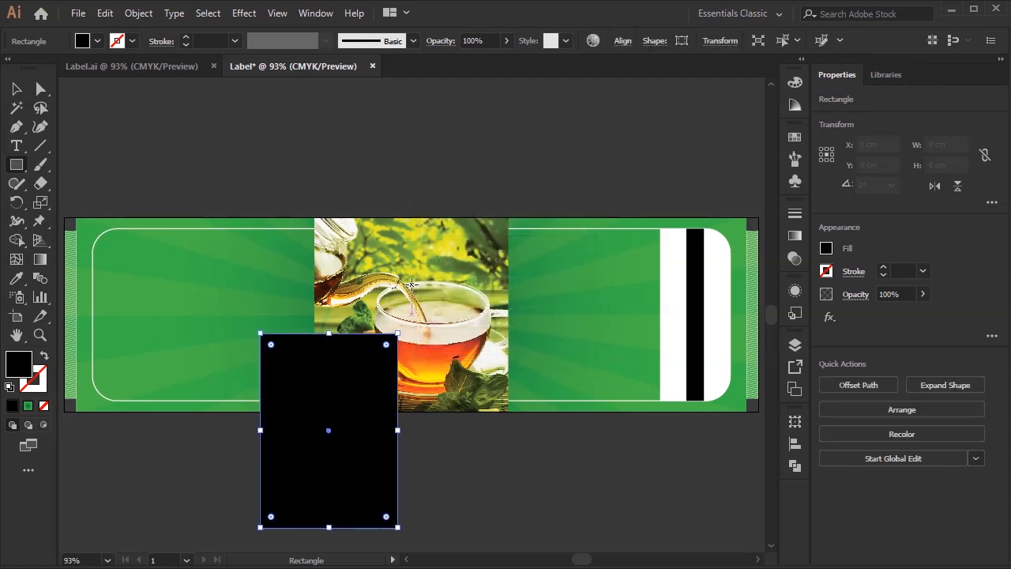
# - Fill the 4.952 × 7 cm rectangle with white and center it horizontally and vertically on the artboard
pyautogui.click(19, 90)
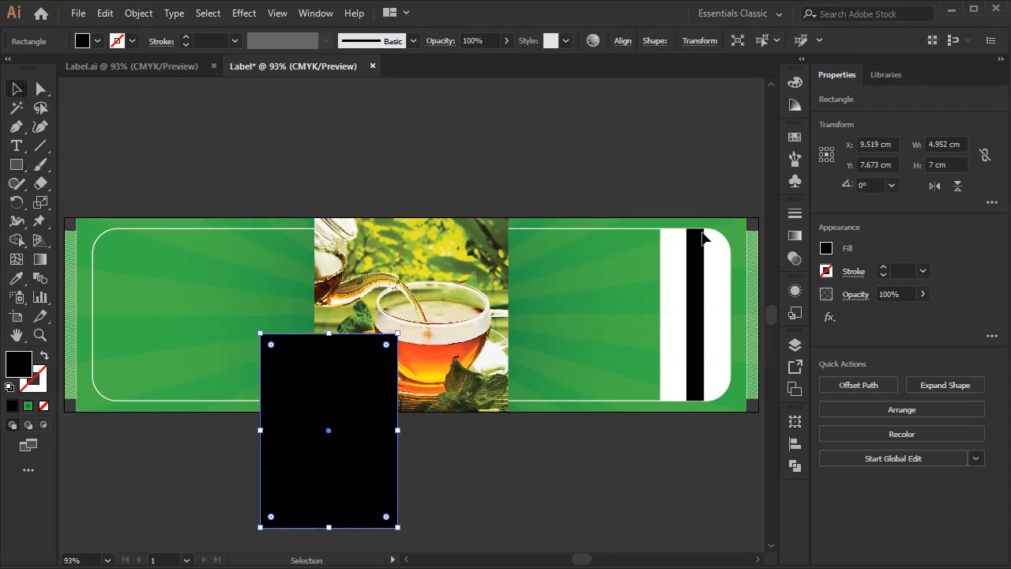
pyautogui.click(827, 249)
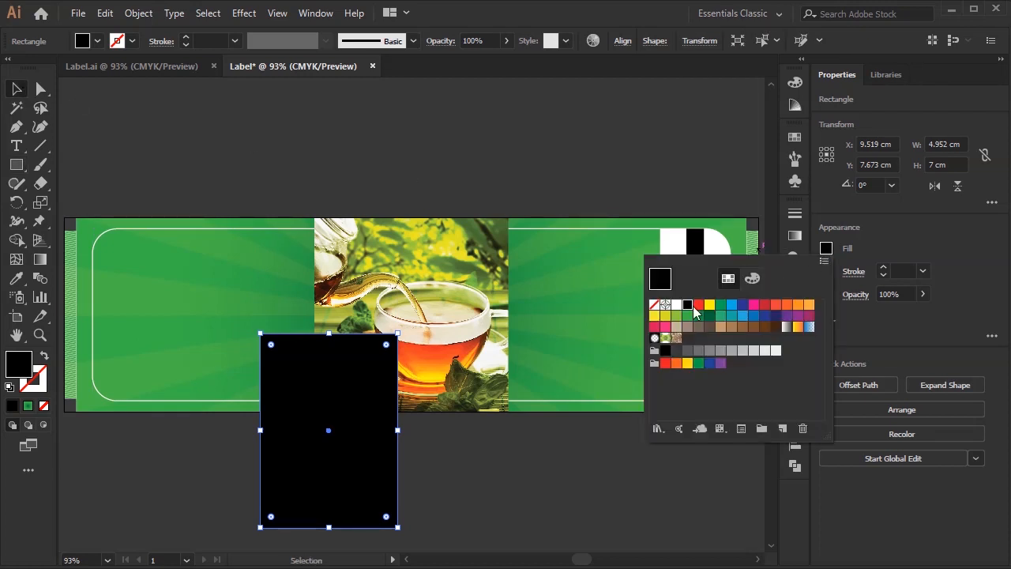
pyautogui.click(677, 305)
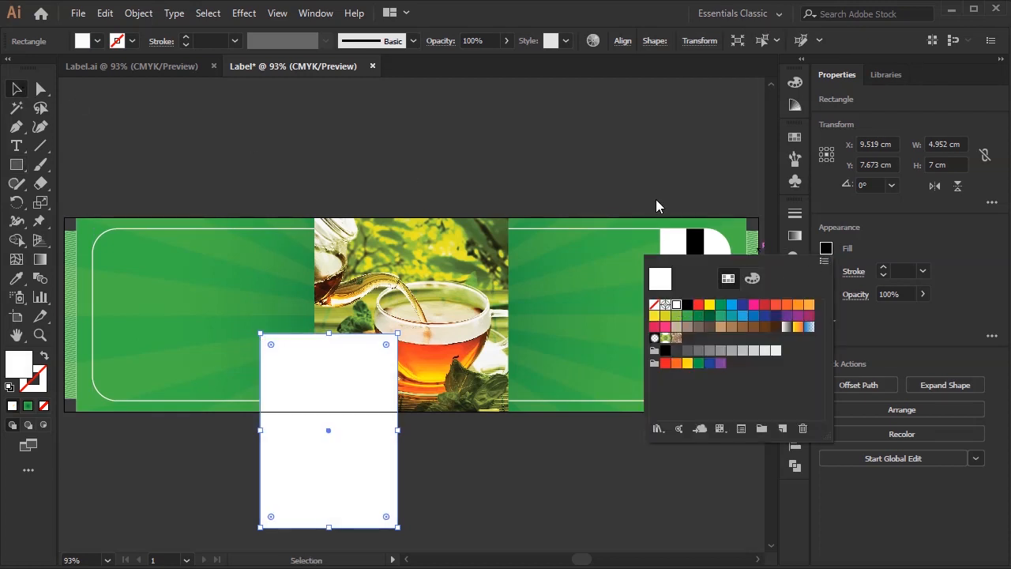
pyautogui.click(622, 41)
pyautogui.click(501, 87)
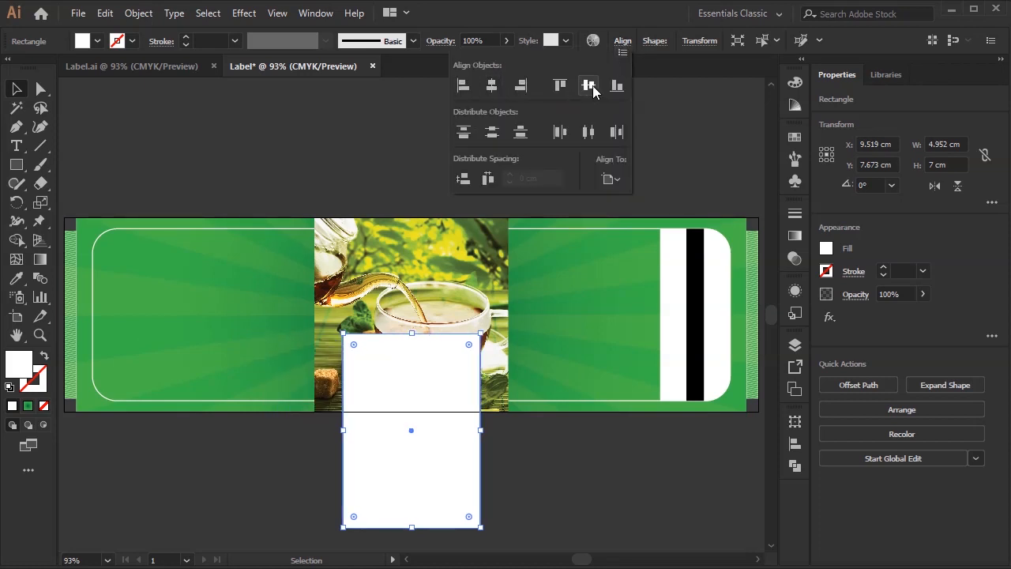
pyautogui.click(590, 89)
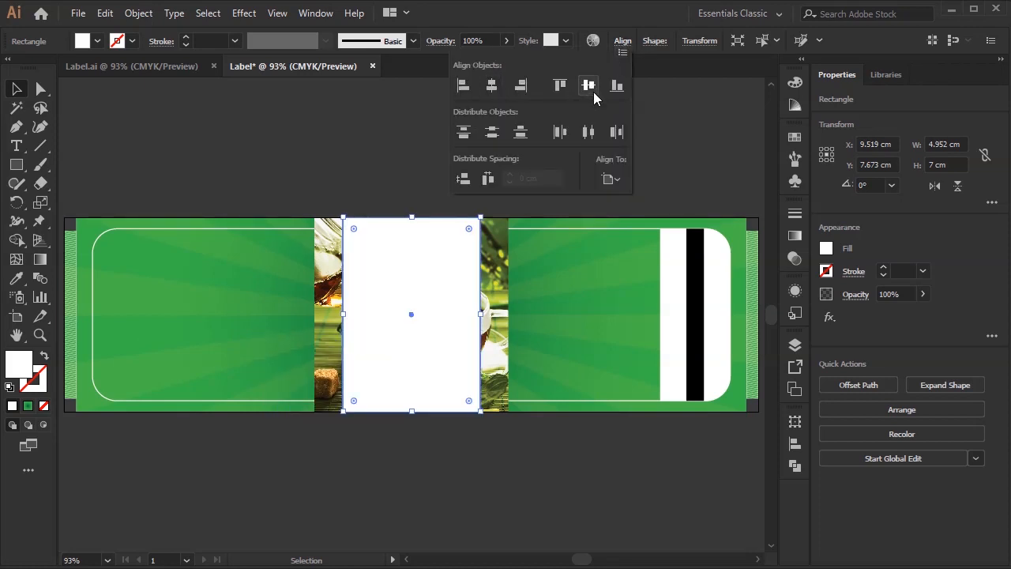
pyautogui.click(533, 295)
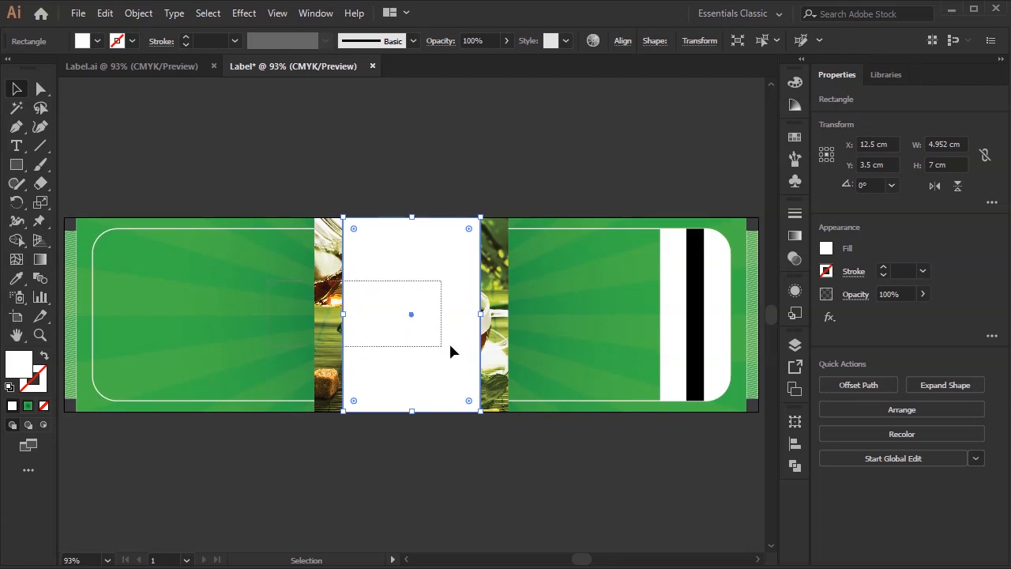
# - Clip the tea picture to the white rectangle with a clipping mask
pyautogui.keyDown('shift'); pyautogui.click(490, 348); pyautogui.keyUp('shift')
pyautogui.rightClick(433, 316)
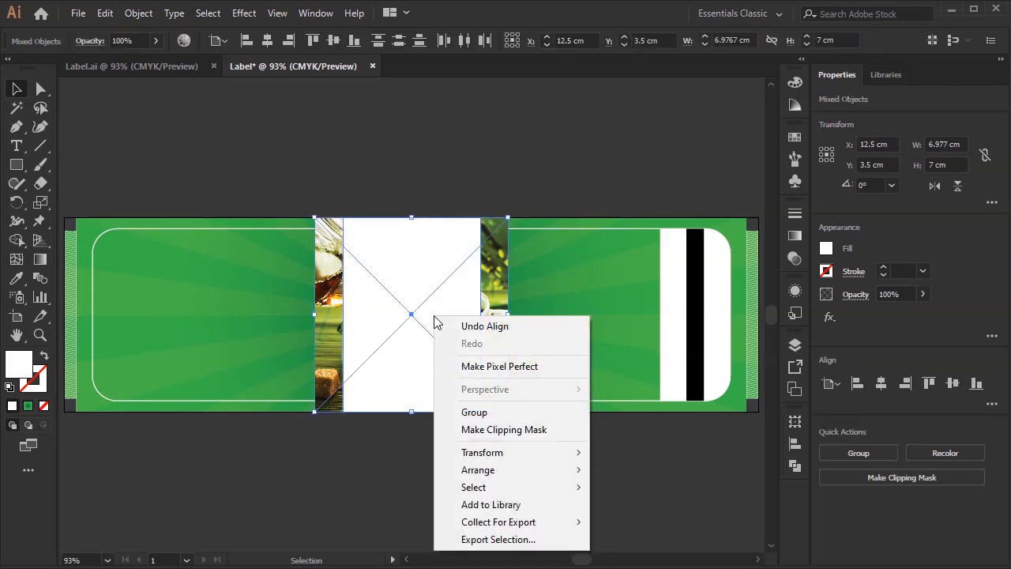
pyautogui.click(501, 430)
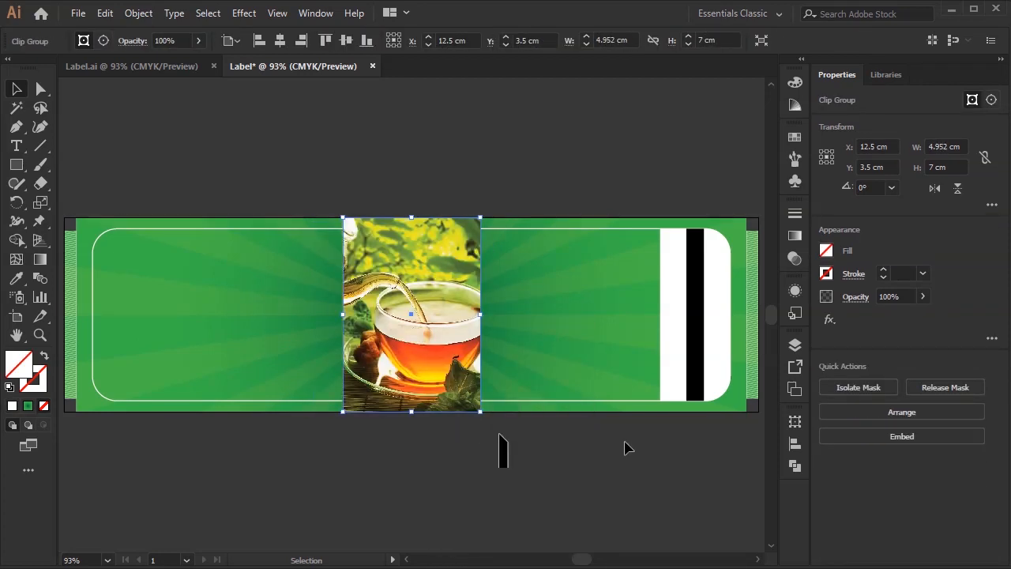
# - Set the clipped tea picture's blending mode to Multiply and deselect it
pyautogui.click(857, 297)
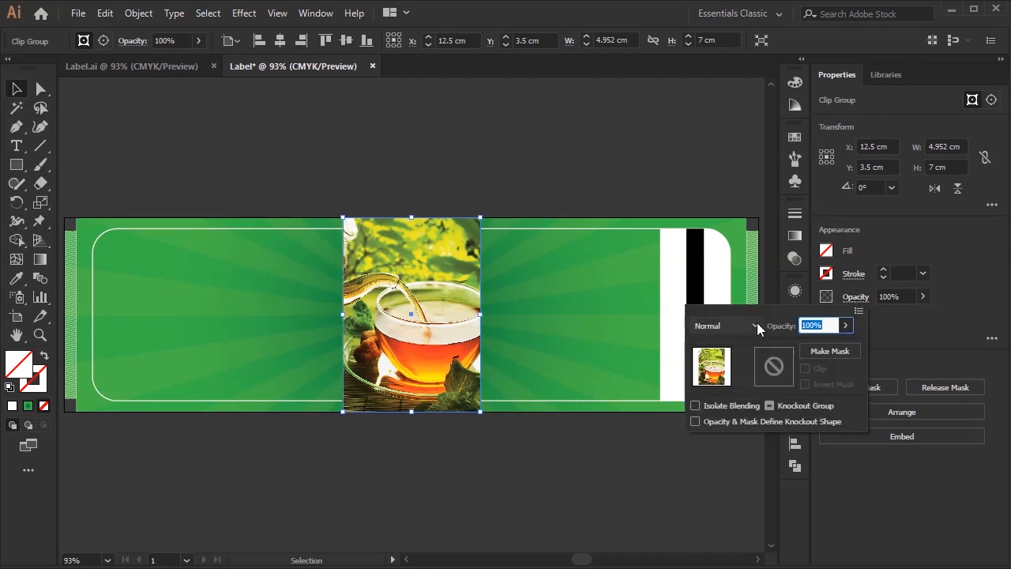
pyautogui.click(755, 324)
pyautogui.click(730, 383)
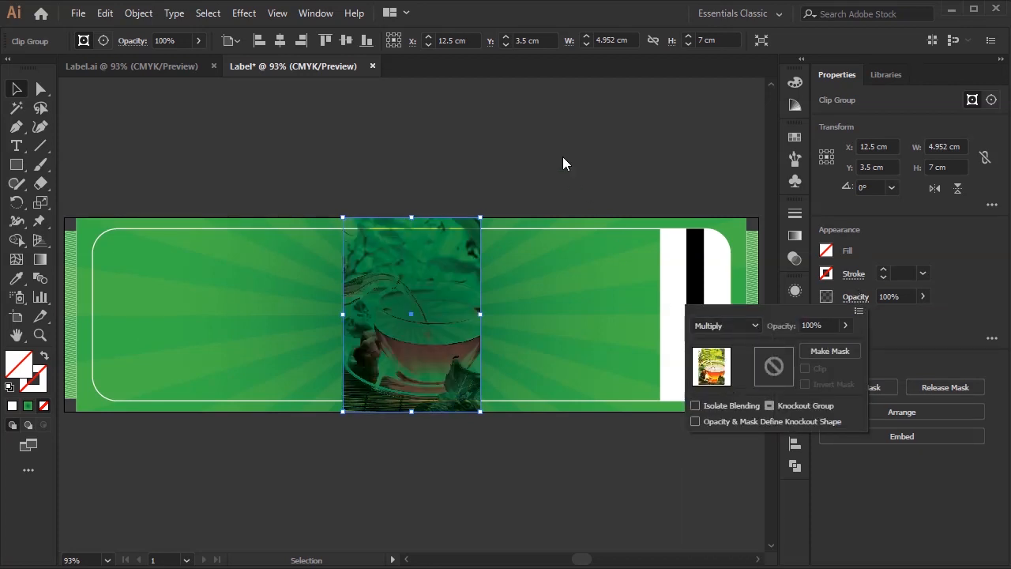
pyautogui.click(562, 170)
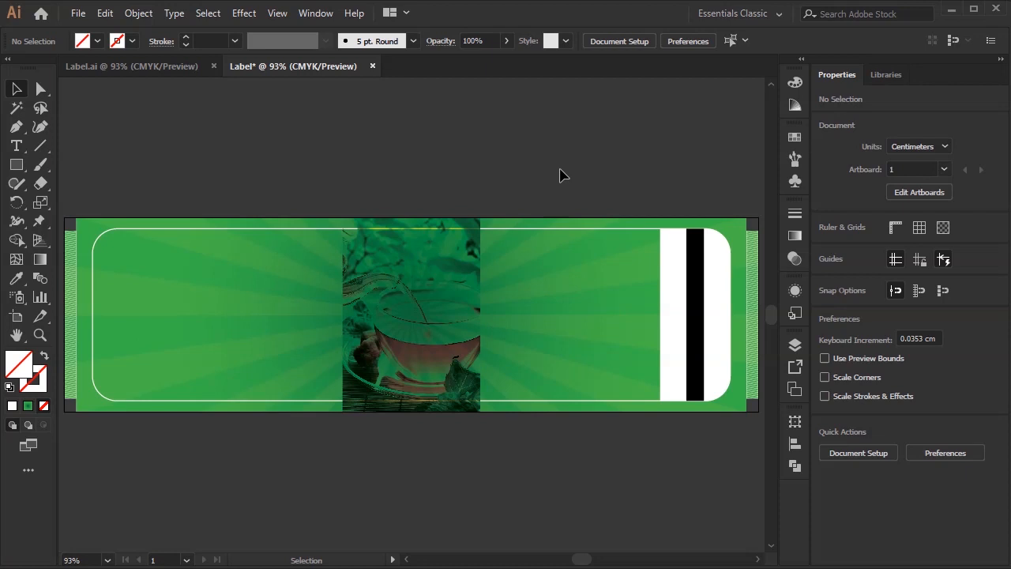
# - Take the next dimensions from the Notepad notes and create a 2.59 × 2.28 cm rectangle between the frame's left end and the tea picture
pyautogui.hotkey('alt', 'Tab')
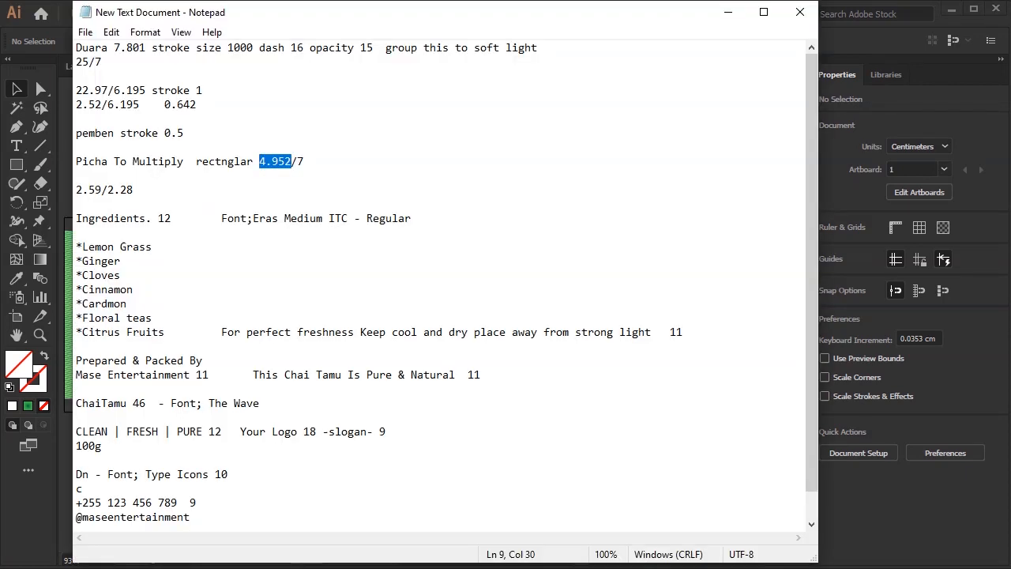
pyautogui.moveTo(104, 191); pyautogui.dragTo(61, 191)
pyautogui.hotkey('ctrl', 'c')
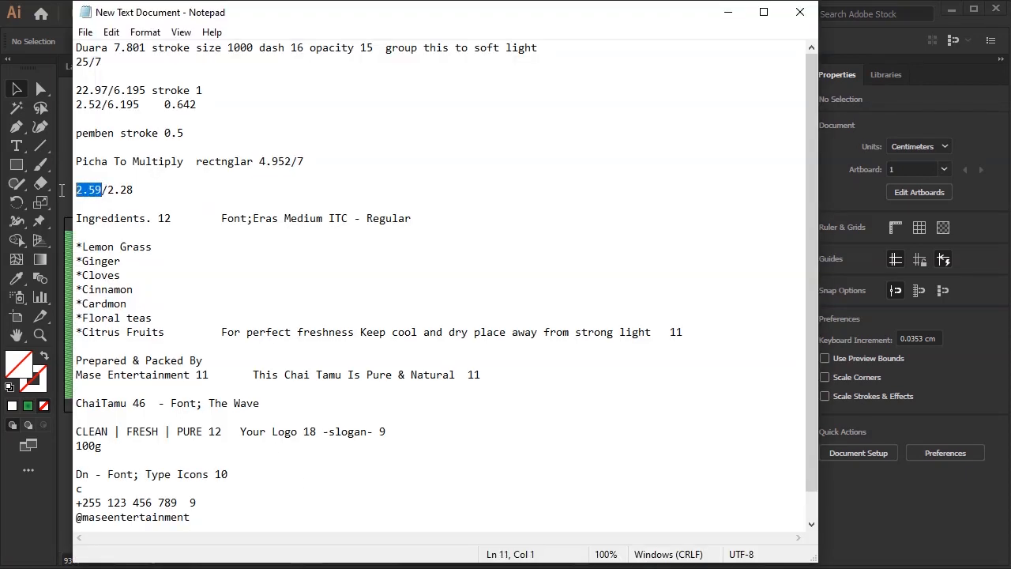
pyautogui.click(890, 483)
pyautogui.click(18, 166)
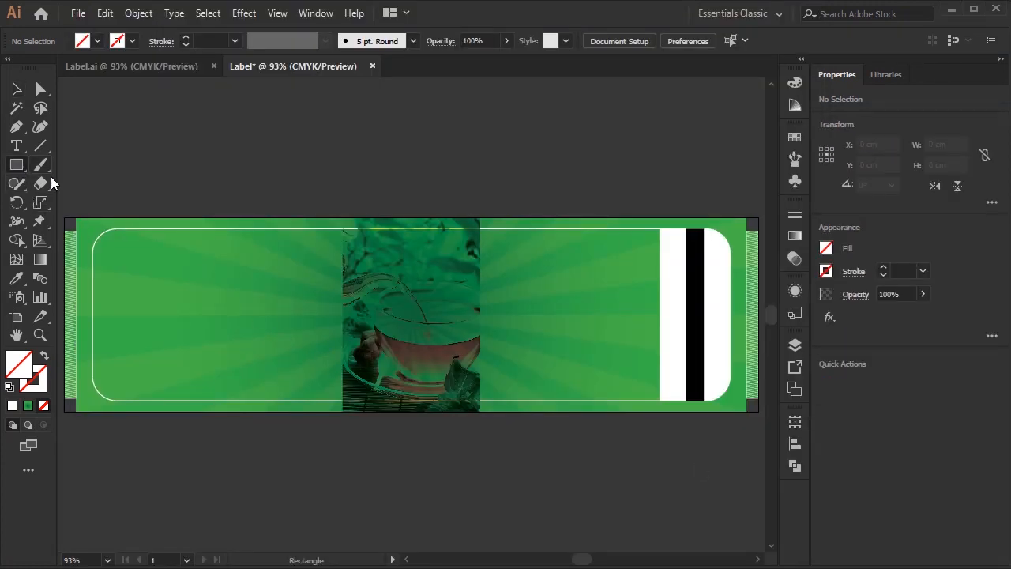
pyautogui.click(188, 282)
pyautogui.hotkey('ctrl', 'v')
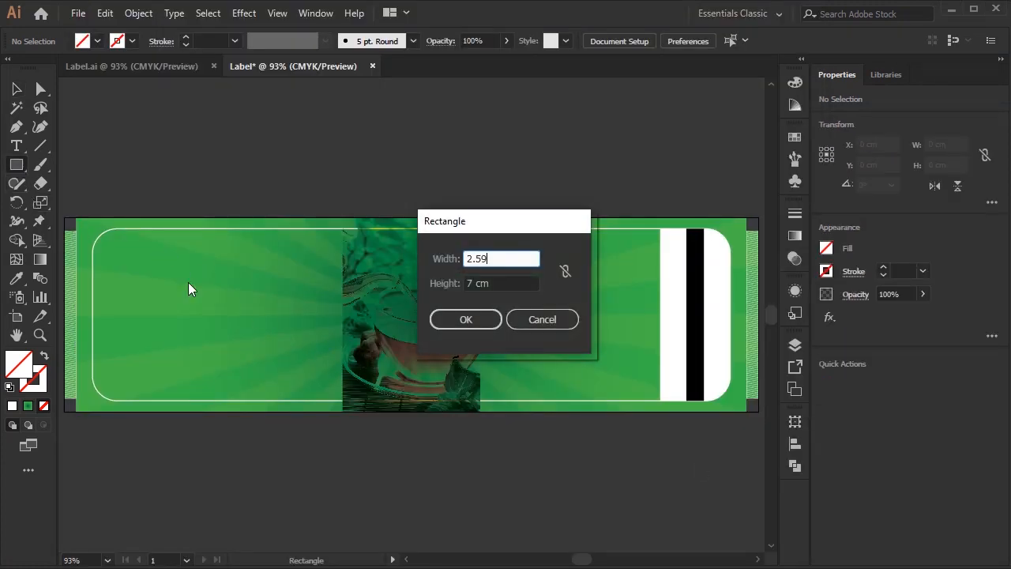
pyautogui.hotkey('alt', 'Tab')
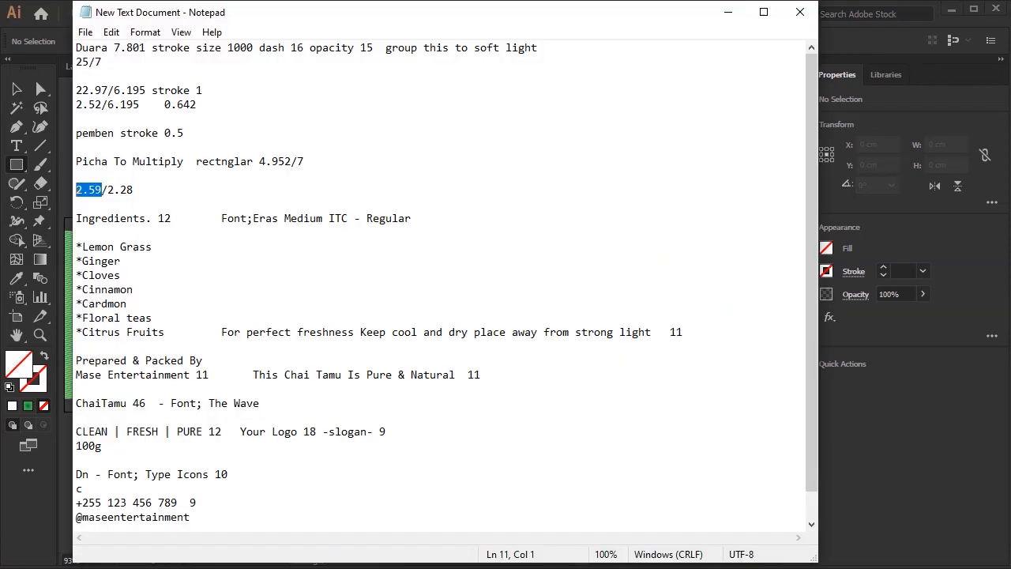
pyautogui.click(126, 188)
pyautogui.moveTo(139, 193); pyautogui.dragTo(115, 190)
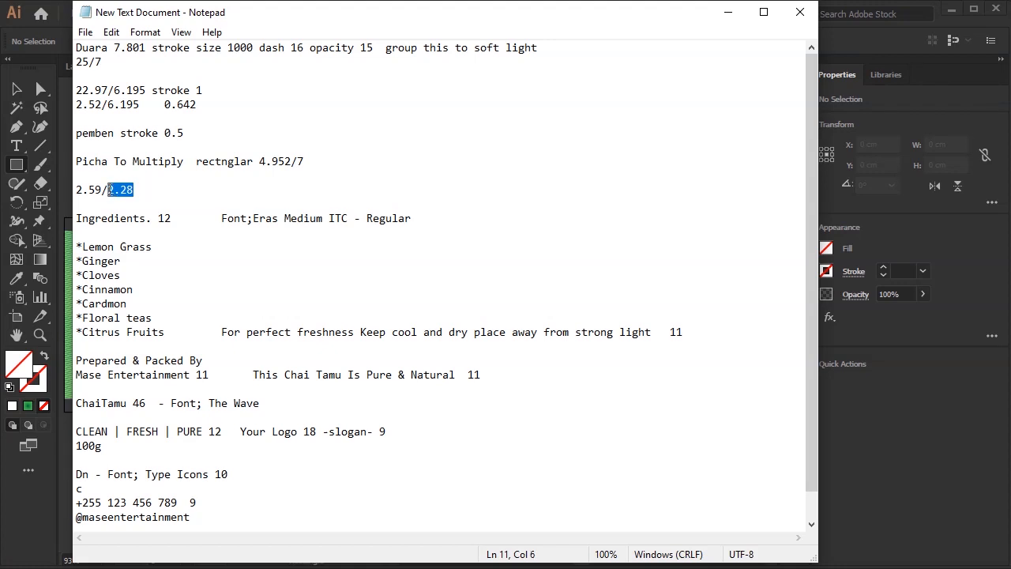
pyautogui.click(932, 445)
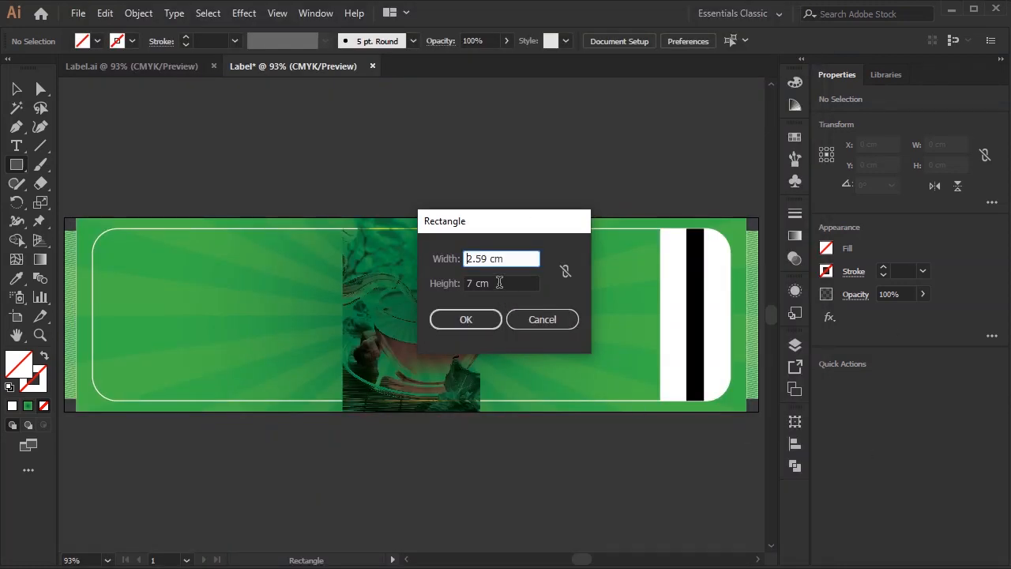
pyautogui.moveTo(500, 282); pyautogui.dragTo(465, 283)
pyautogui.write('2.28')
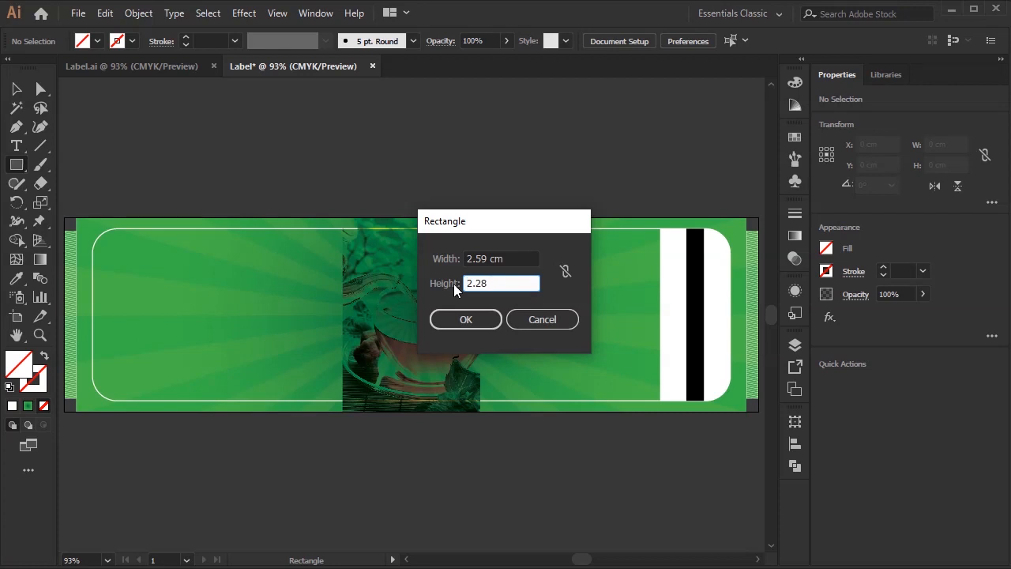
pyautogui.click(467, 317)
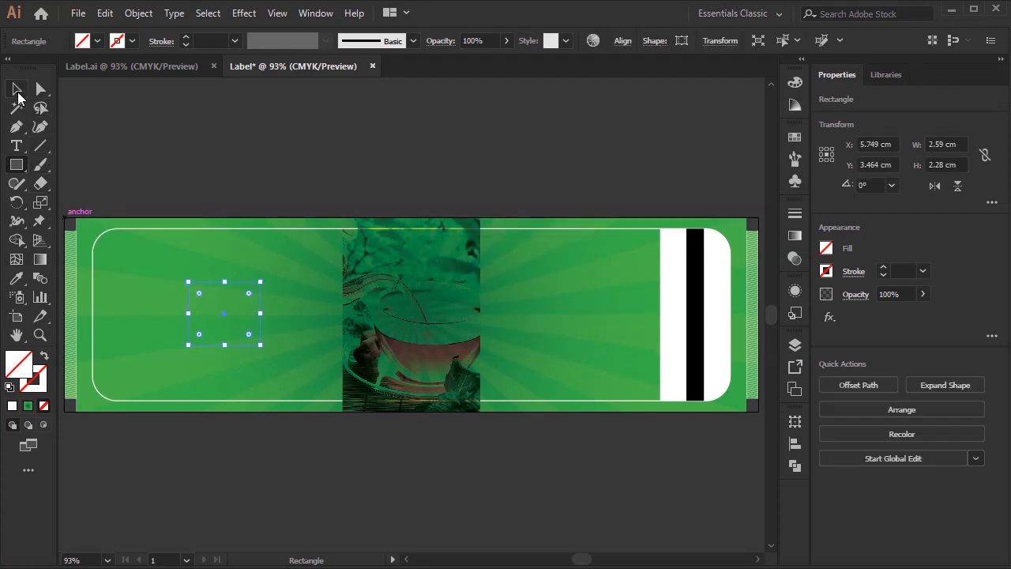
# - Fill the 2.59 × 2.28 cm rectangle with white, center it horizontally and align it to the artboard's top edge
pyautogui.click(16, 90)
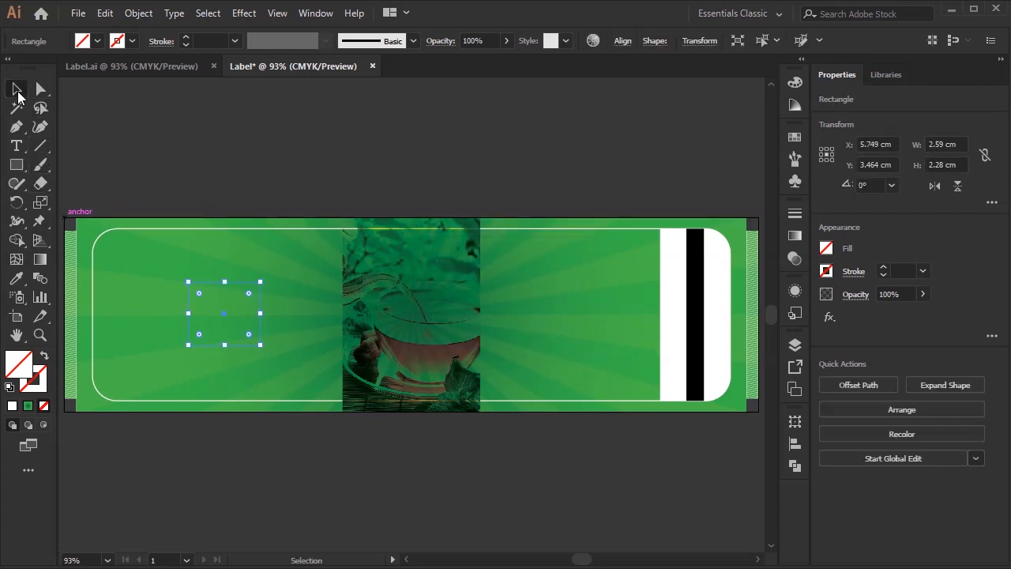
pyautogui.click(826, 248)
pyautogui.click(677, 305)
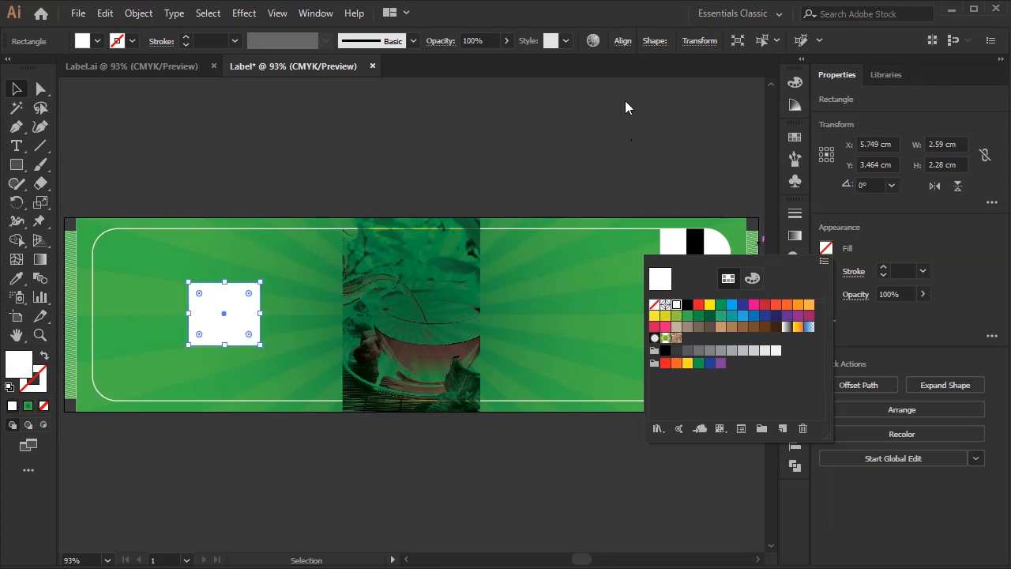
pyautogui.click(623, 43)
pyautogui.click(622, 41)
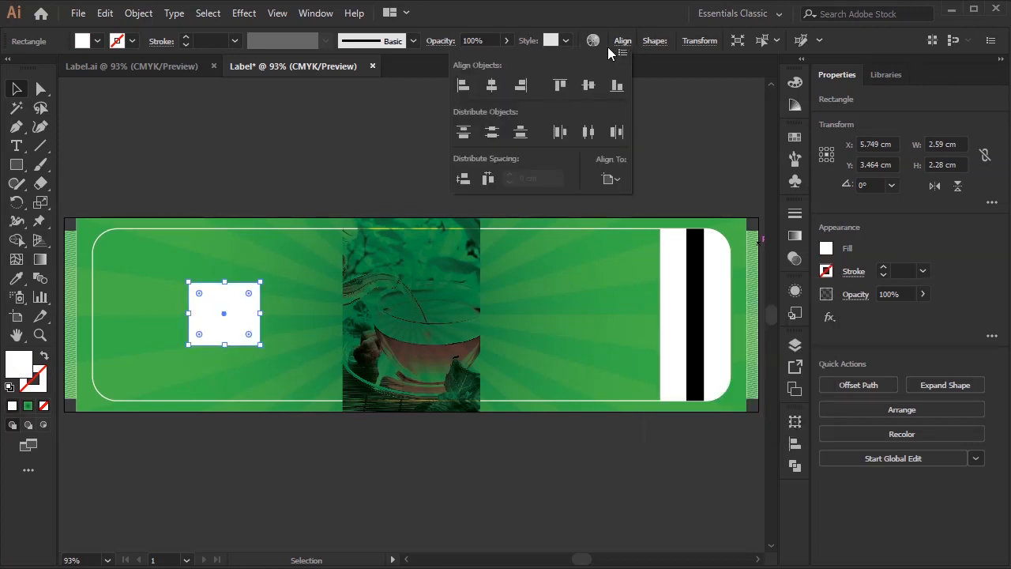
pyautogui.click(492, 83)
pyautogui.click(561, 85)
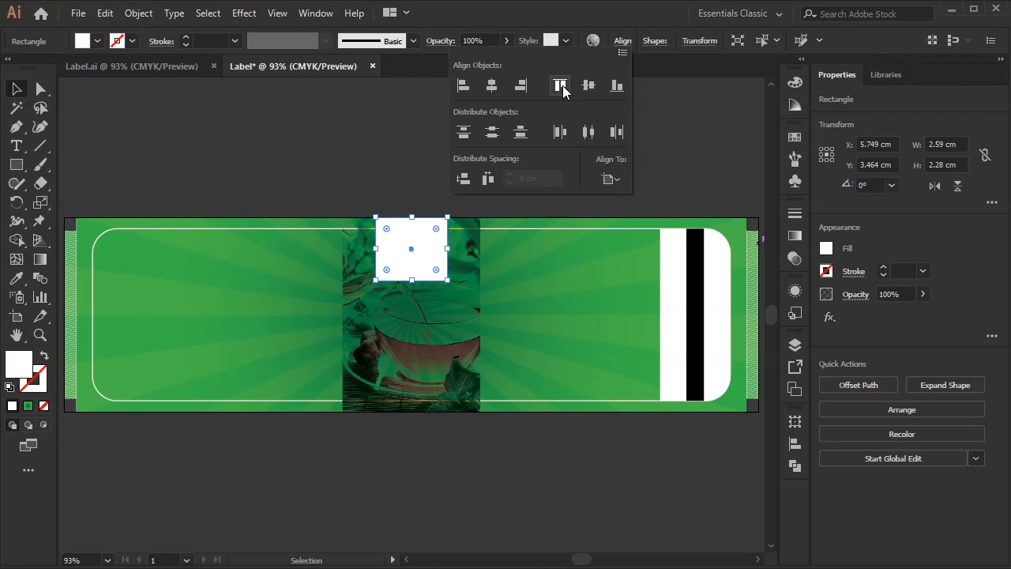
# - Round the two lower corners of the white box and deselect it
pyautogui.click(391, 274)
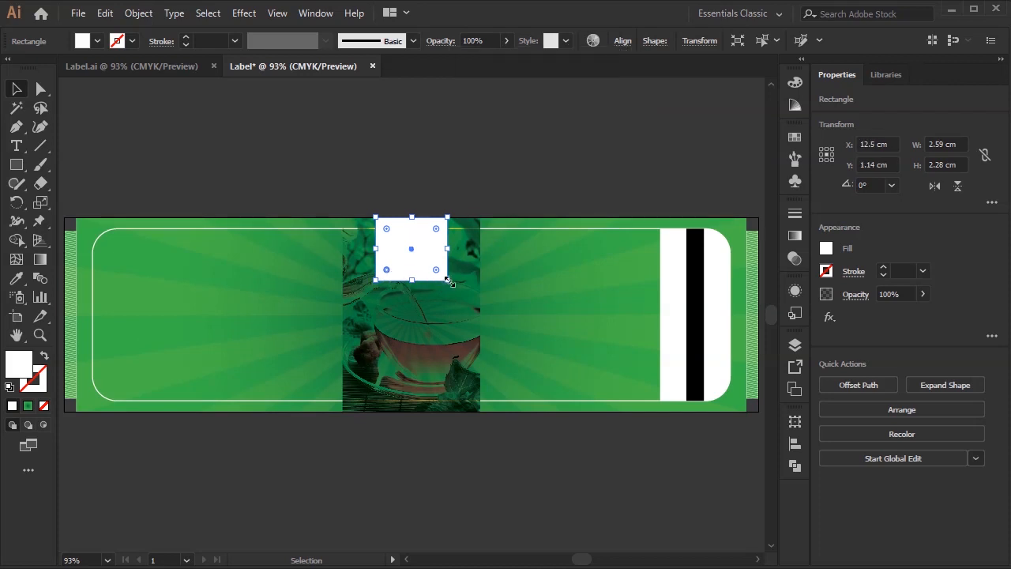
pyautogui.moveTo(436, 269); pyautogui.dragTo(429, 259)
pyautogui.click(508, 190)
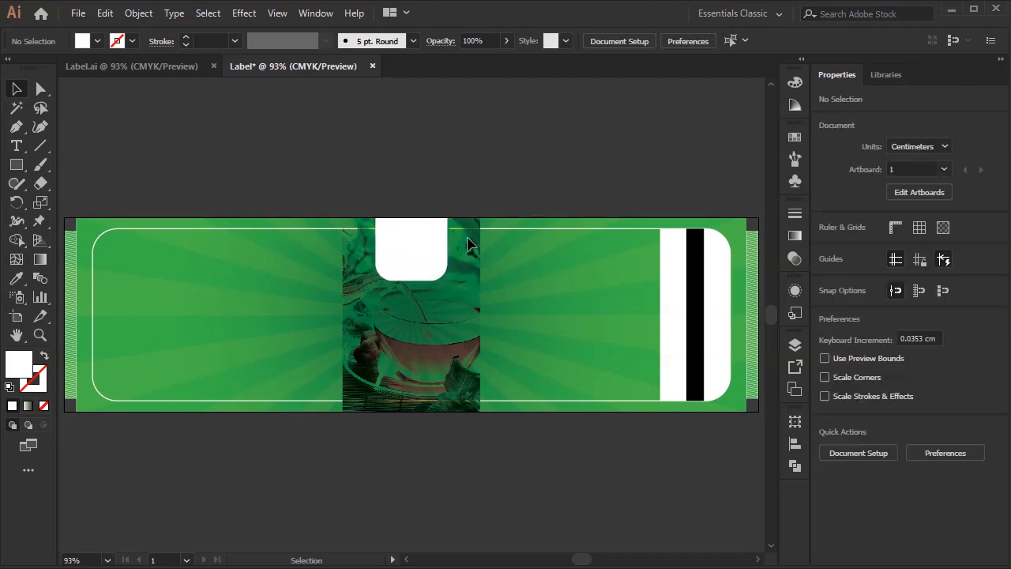
# - Copy the Smita's Kitchen logo from the finished Label.ai document and paste it into the new label
pyautogui.click(115, 64)
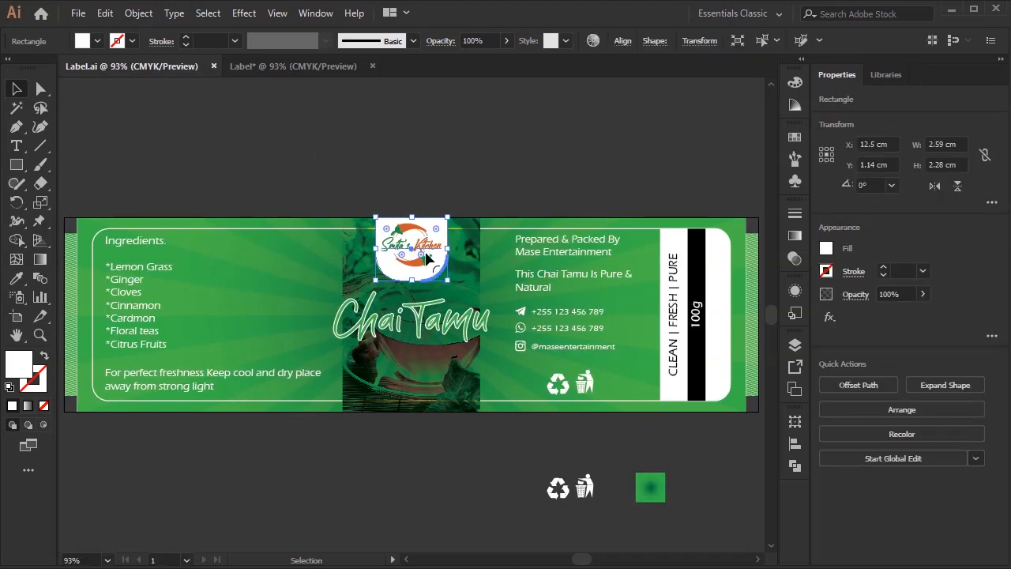
pyautogui.hotkey('ctrl', 'c')
pyautogui.click(419, 235)
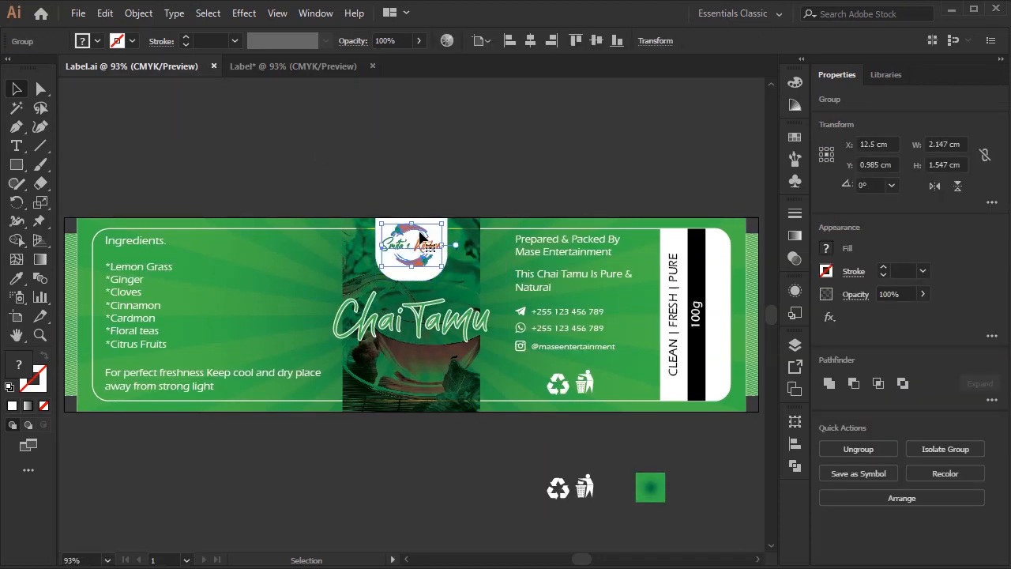
pyautogui.press('a')
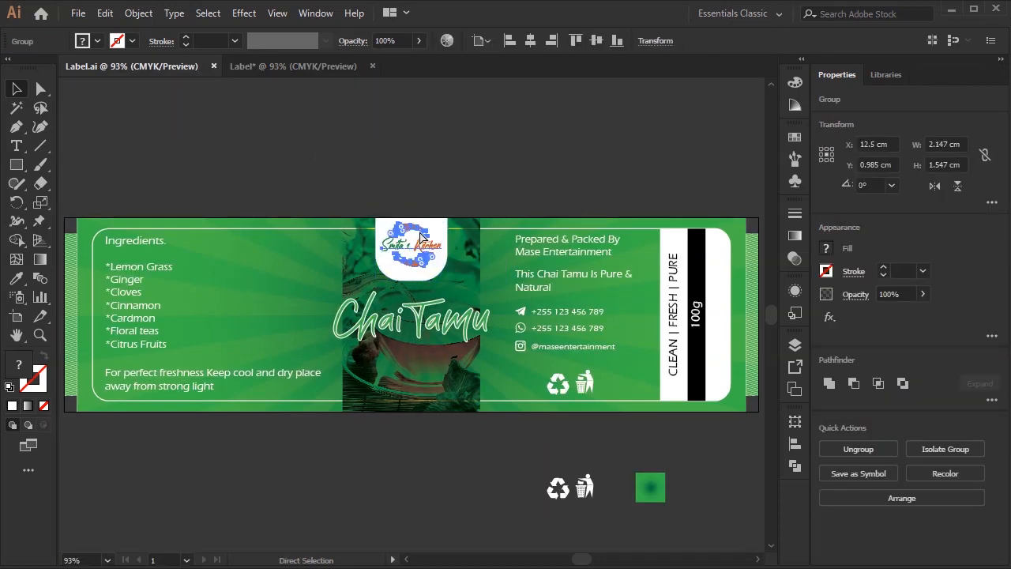
pyautogui.click(303, 67)
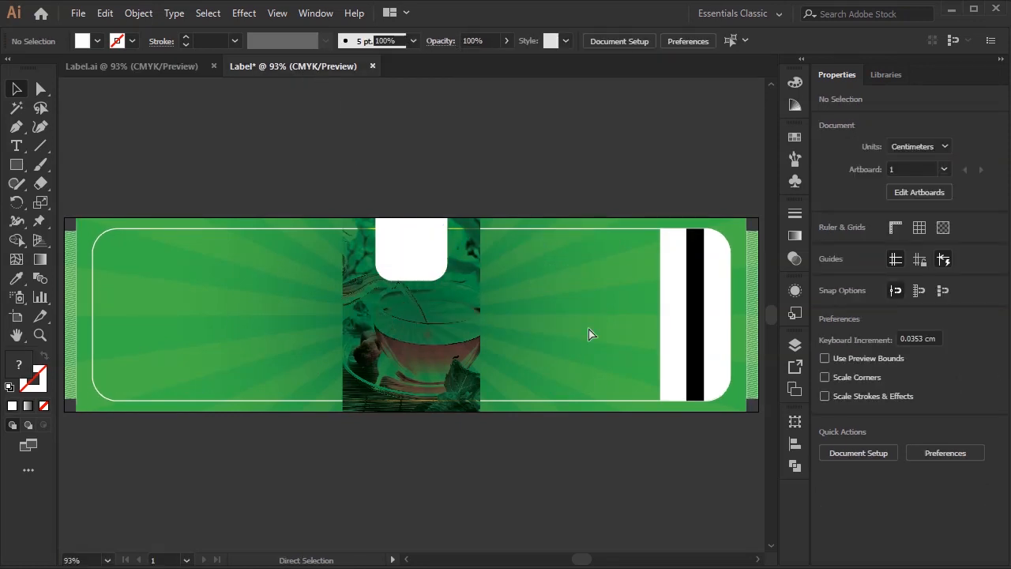
pyautogui.hotkey('ctrl', 'v')
# - Center the logo horizontally, align it to the artboard's top edge and nudge it down inside the white box
pyautogui.click(529, 41)
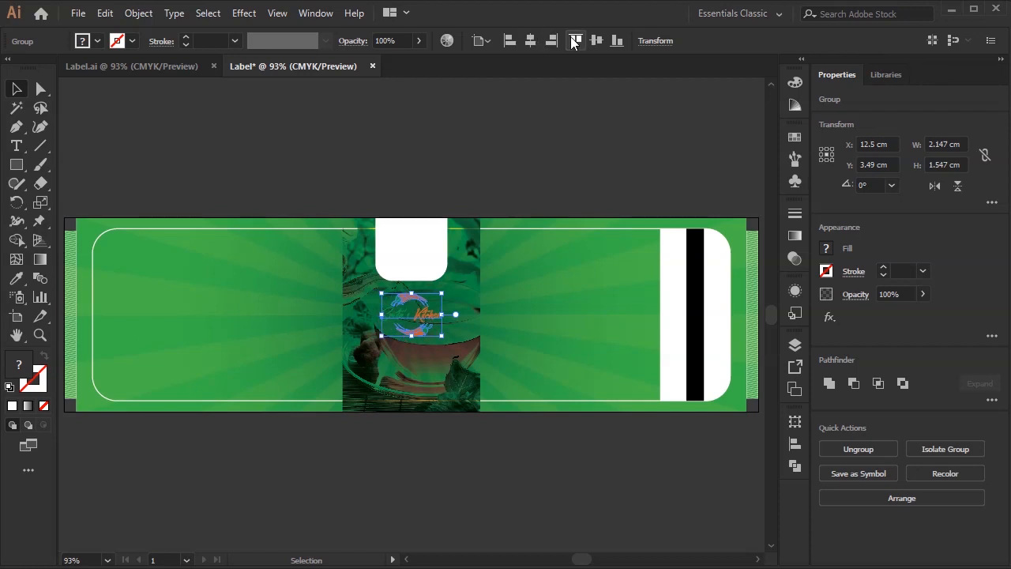
pyautogui.click(574, 40)
pyautogui.press('Down')
pyautogui.press('Down')
pyautogui.press('Down')
pyautogui.press('Down')
pyautogui.press('Down')
pyautogui.press('Down')
pyautogui.press('Down')
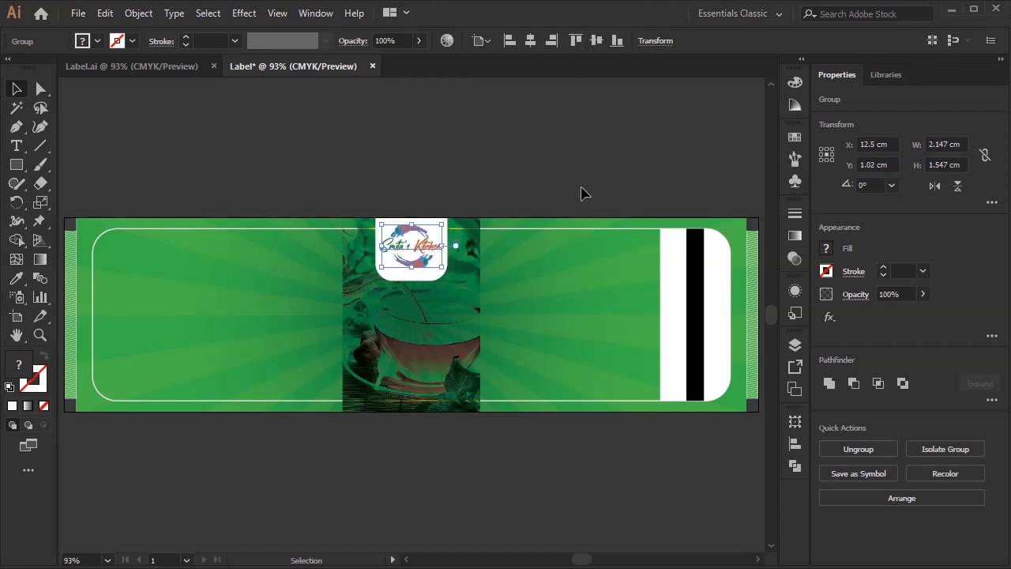
# - Group the logo with the white box behind it and deselect the group
pyautogui.keyDown('shift'); pyautogui.click(433, 280); pyautogui.keyUp('shift')
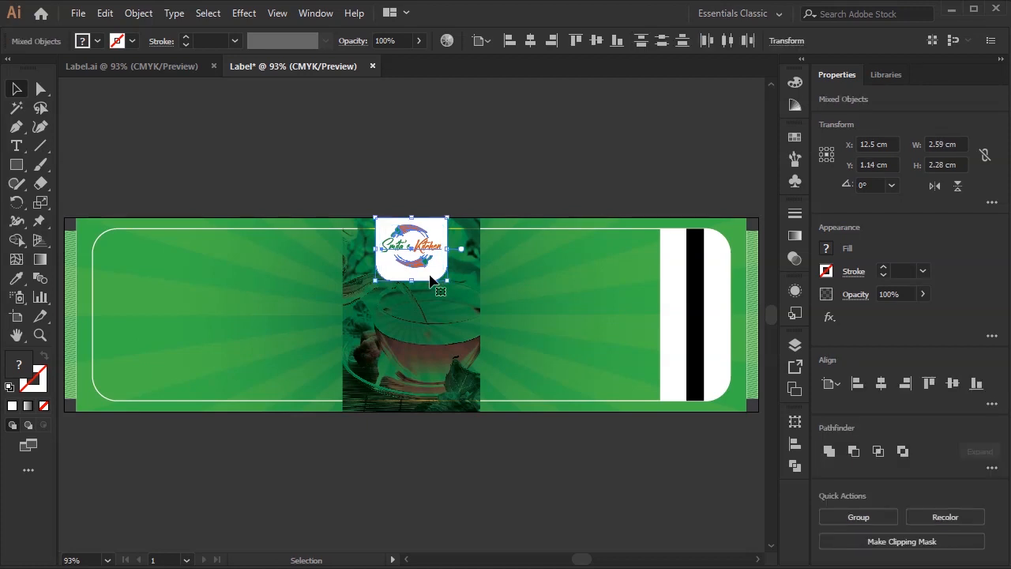
pyautogui.rightClick(430, 276)
pyautogui.click(494, 372)
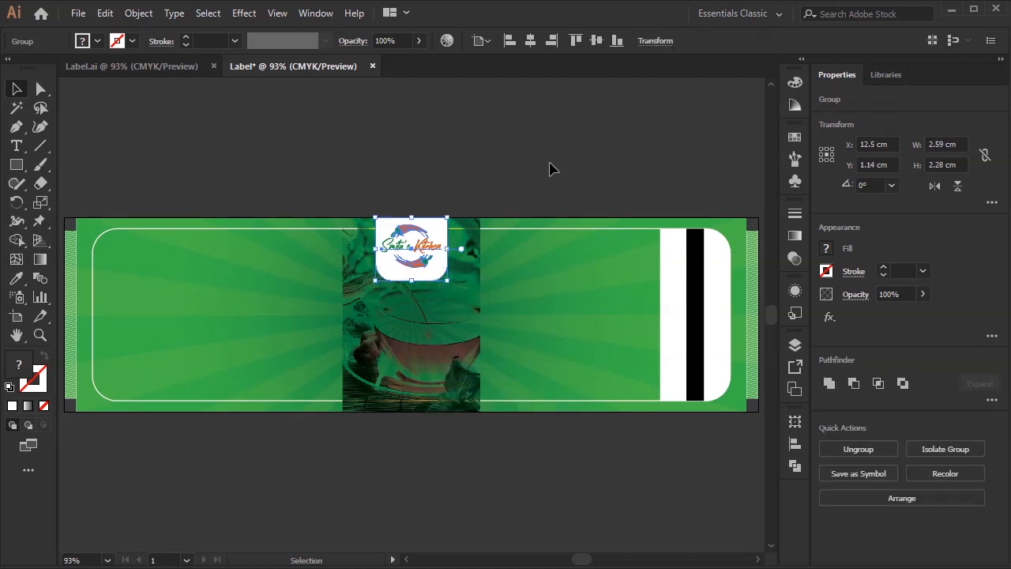
pyautogui.click(551, 168)
pyautogui.click(795, 345)
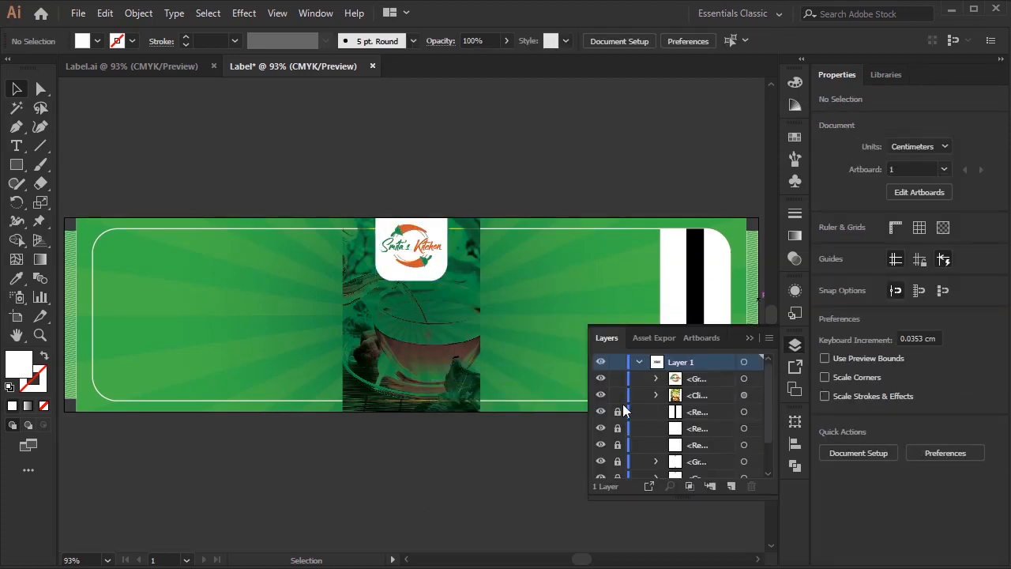
pyautogui.click(750, 339)
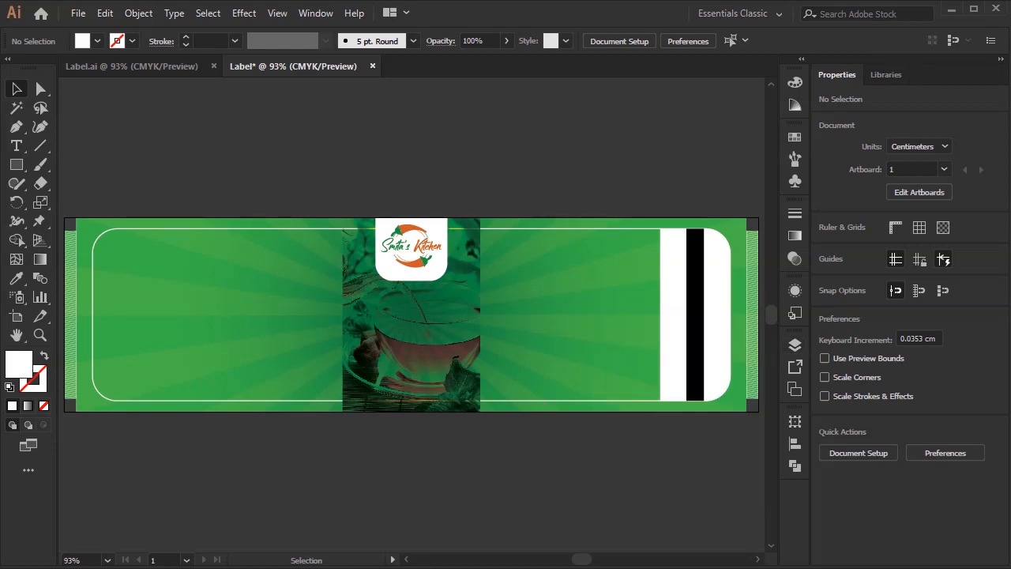
# - Copy "Ingredients" from the Notepad notes and place it as text inside the upper left corner of the frame
pyautogui.hotkey('alt', 'Tab')
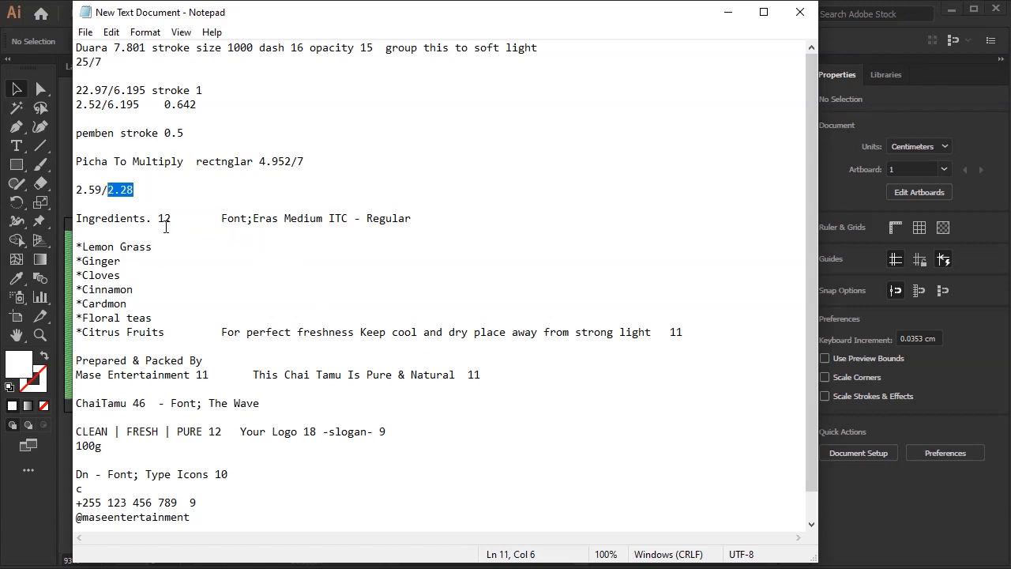
pyautogui.moveTo(149, 220); pyautogui.dragTo(83, 223)
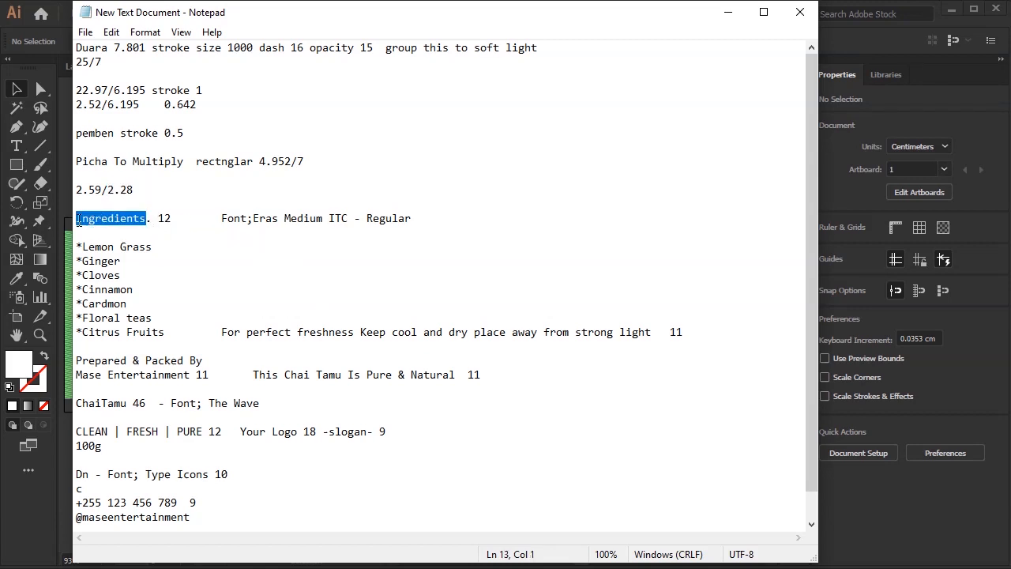
pyautogui.hotkey('alt', 'Tab')
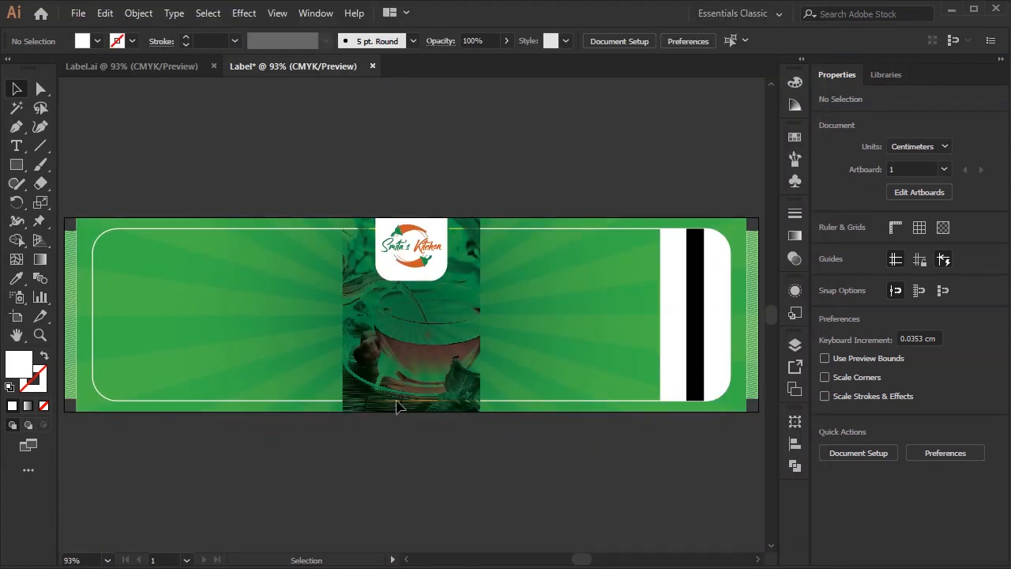
pyautogui.press('t')
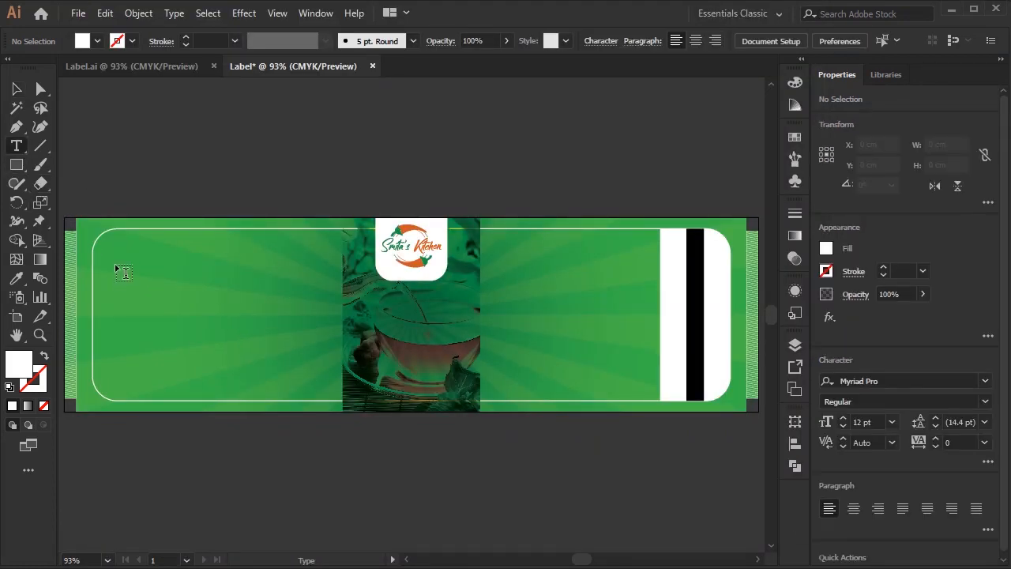
pyautogui.click(115, 266)
pyautogui.hotkey('ctrl', 'v')
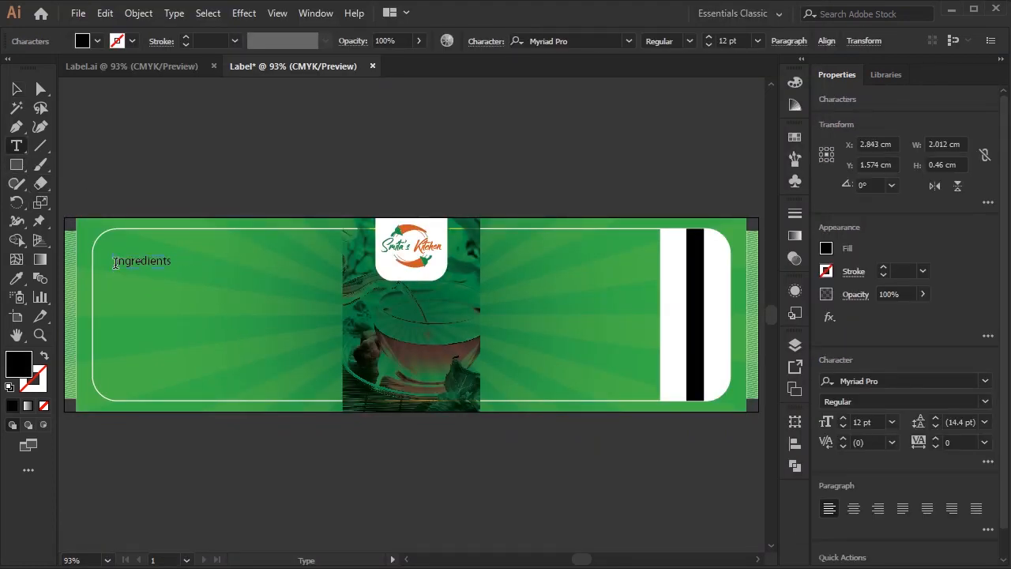
pyautogui.click(16, 89)
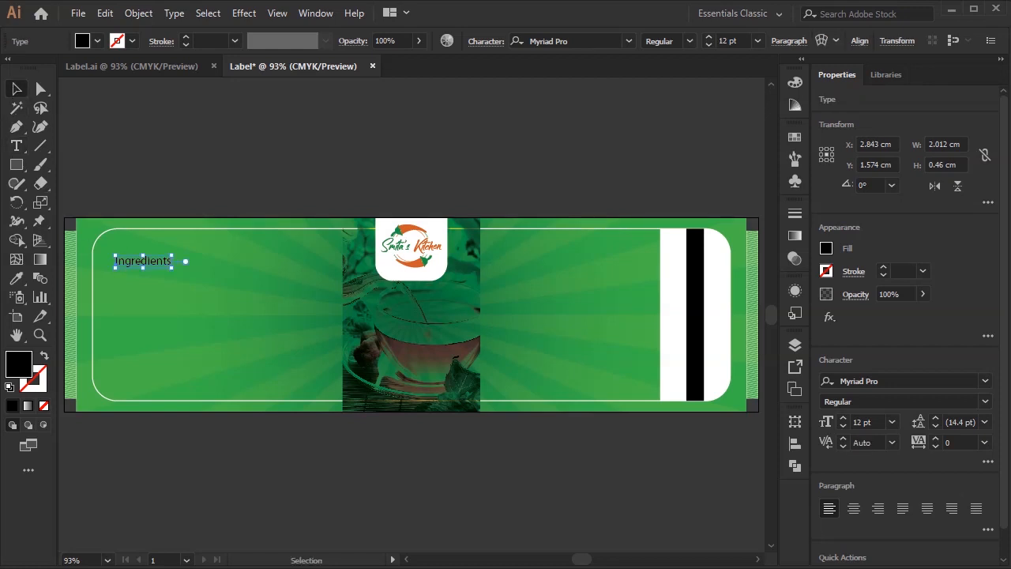
# - Take the font name from the Notepad notes and set the "Ingredients" text to Eras Medium ITC
pyautogui.hotkey('alt', 'Tab')
pyautogui.moveTo(356, 222); pyautogui.dragTo(256, 221)
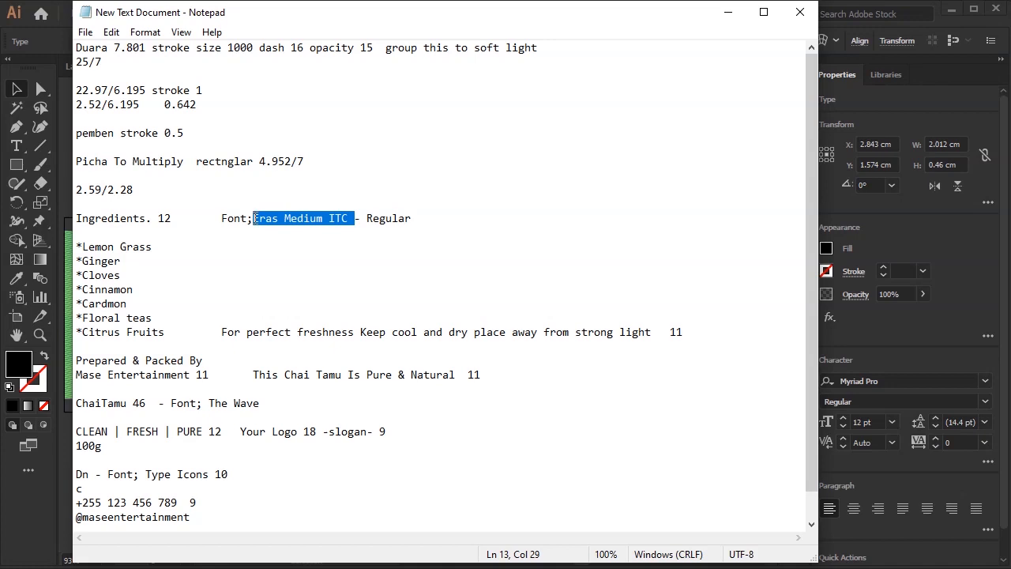
pyautogui.click(888, 358)
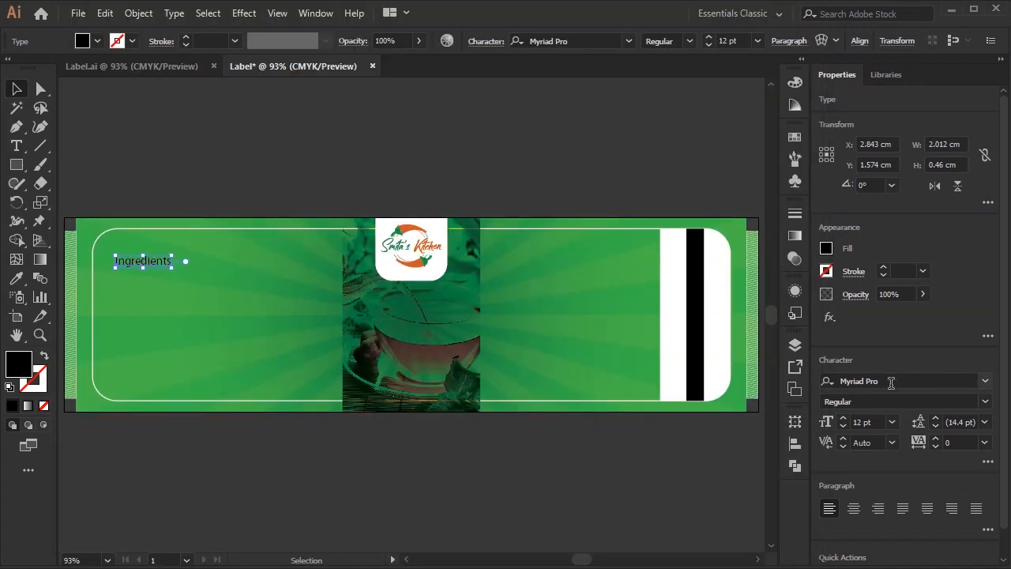
pyautogui.click(891, 381)
pyautogui.write('Eras Medium ITC')
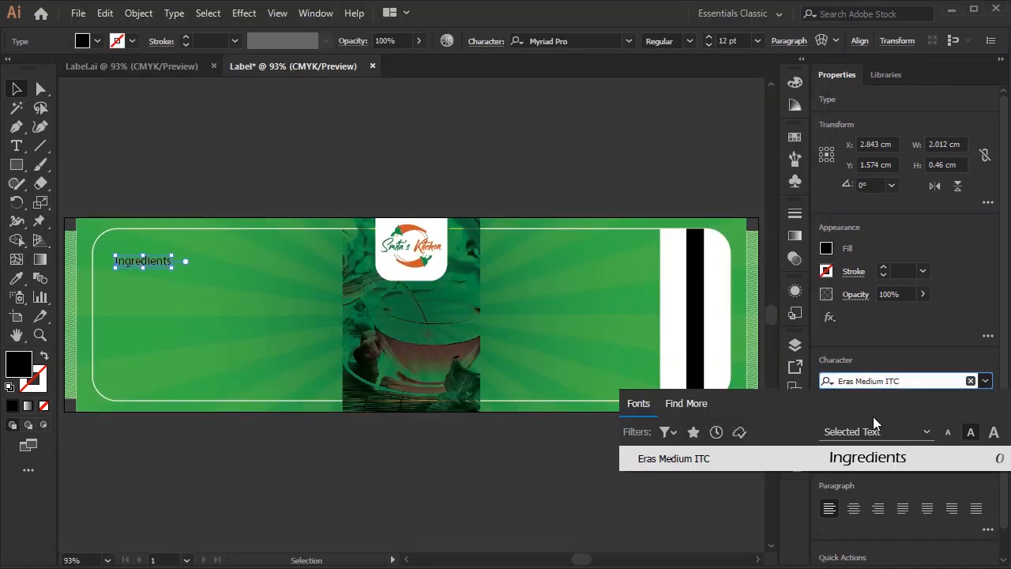
pyautogui.click(861, 465)
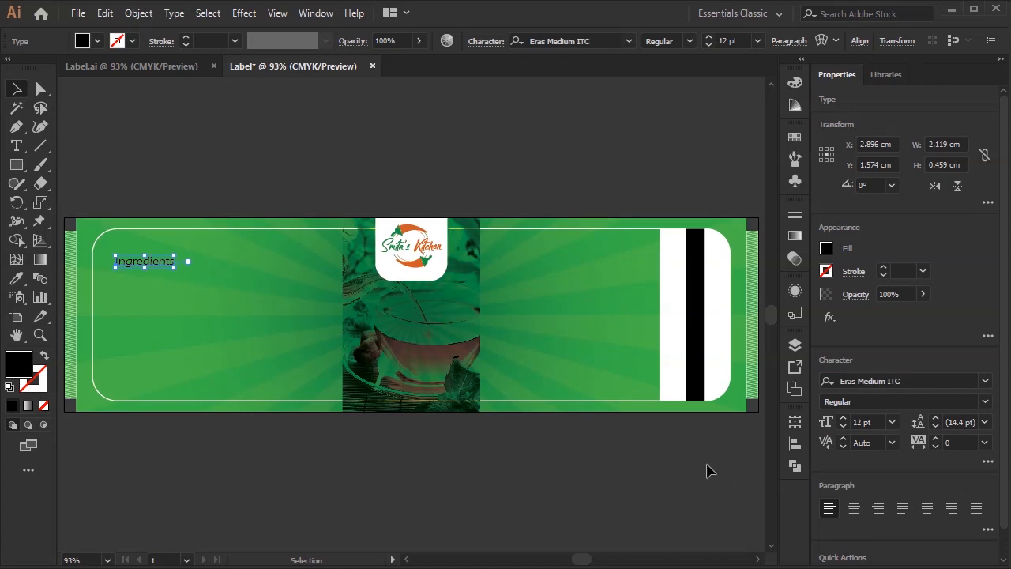
# - Add the list from Lemon Grass to Citrus Fruits below the "Ingredients" heading and move it up closer to the heading
pyautogui.click(627, 463)
pyautogui.click(121, 298)
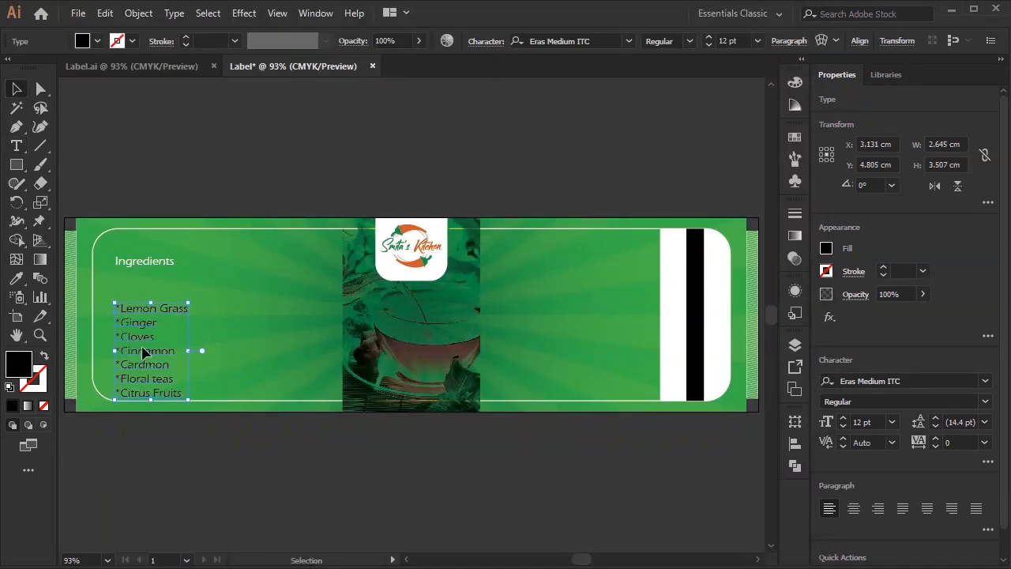
pyautogui.moveTo(143, 353); pyautogui.dragTo(131, 314)
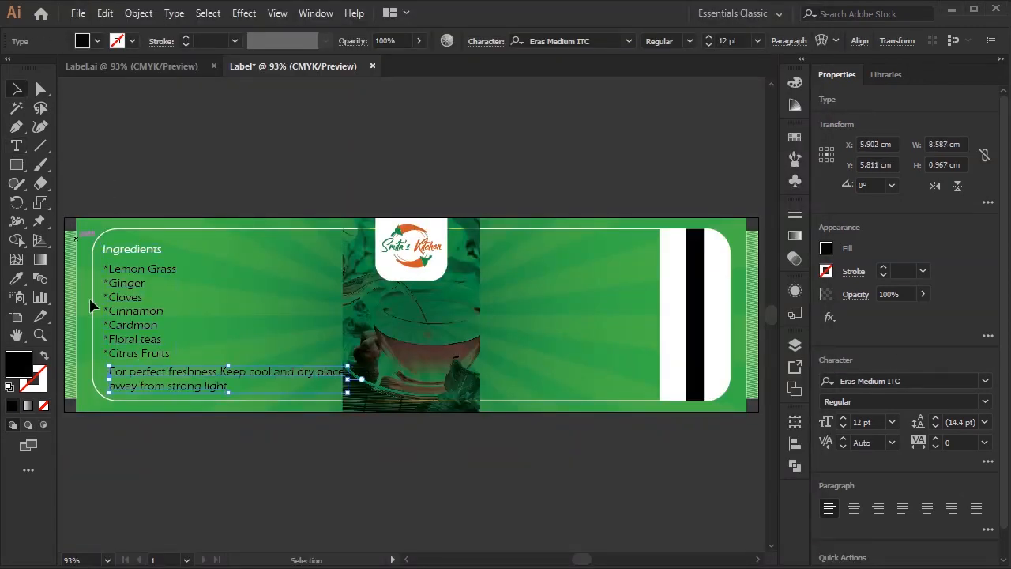
# - Fill the ingredients list, the freshness note and the "Prepared & Packed By Mase Entertainment" text with white
pyautogui.click(826, 248)
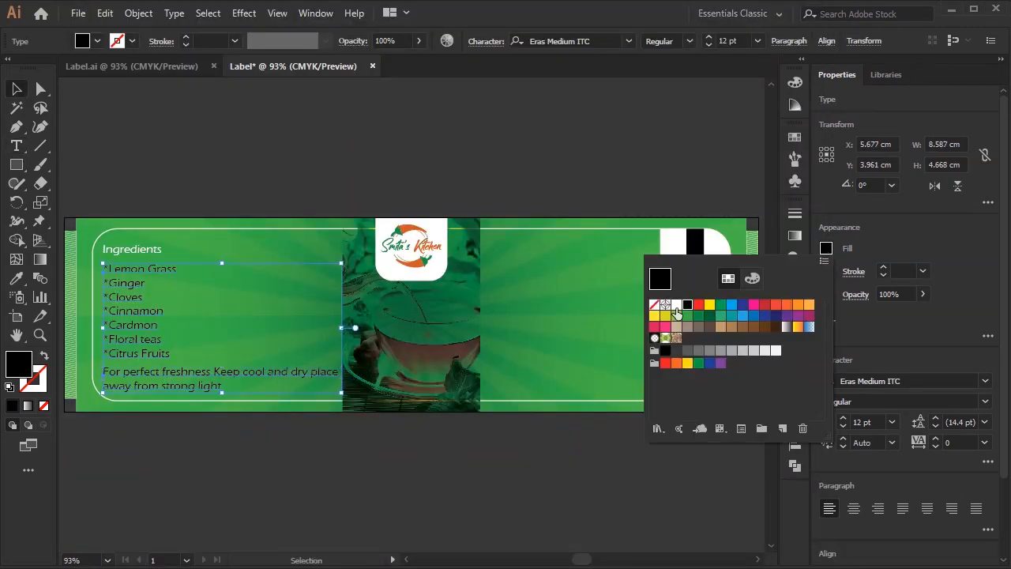
pyautogui.click(666, 300)
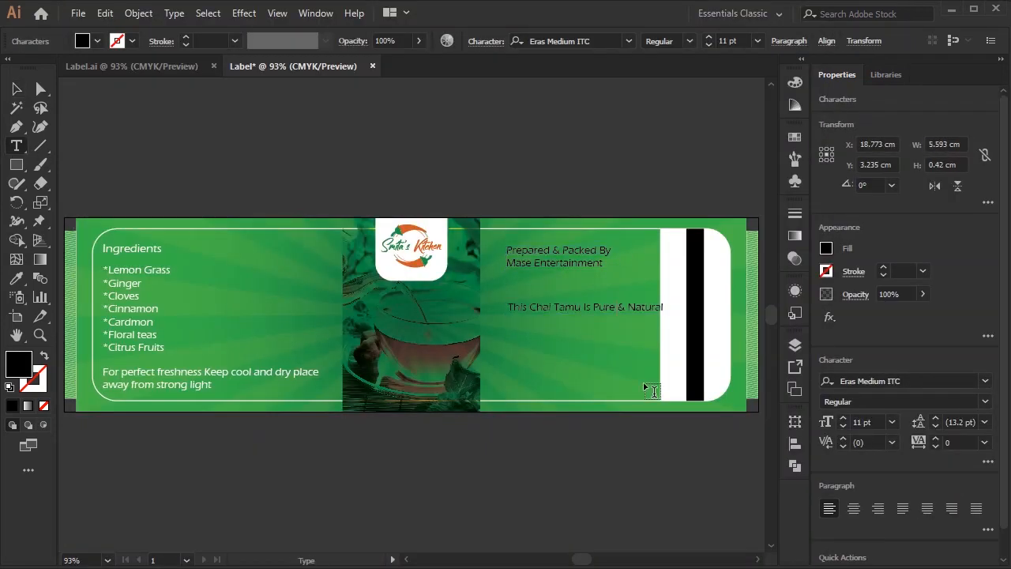
pyautogui.click(565, 265)
pyautogui.click(826, 248)
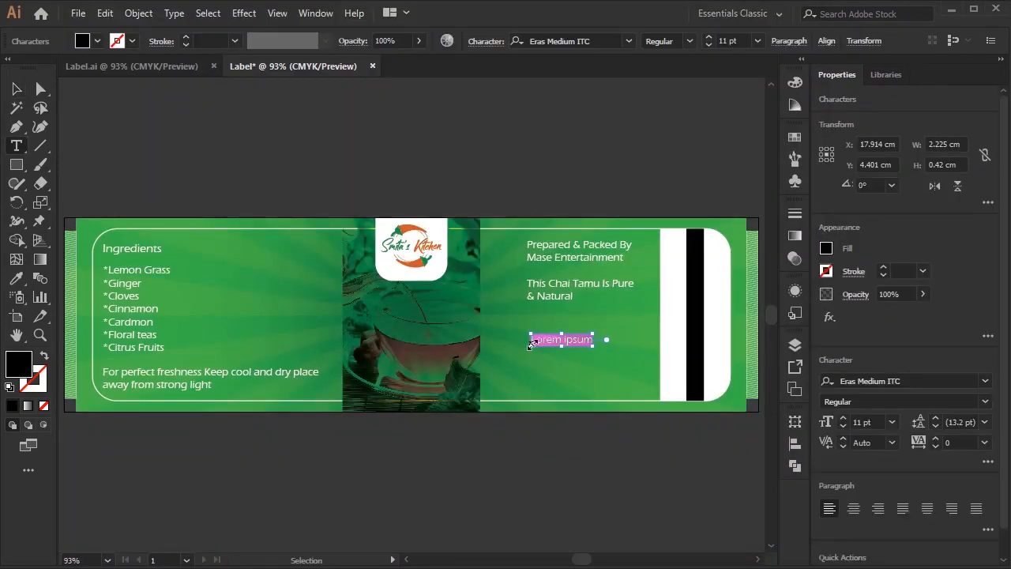
# - Stack the single-letter texts D, n and c below "& Natural", duplicating a letter and retyping the copies
pyautogui.hotkey('ctrl', '+')
pyautogui.hotkey('ctrl', '+')
pyautogui.hotkey('ctrl', '+')
pyautogui.moveTo(412, 320); pyautogui.dragTo(406, 361)
pyautogui.doubleClick(402, 321)
pyautogui.press('BackSpace')
pyautogui.write('n')
pyautogui.click(16, 88)
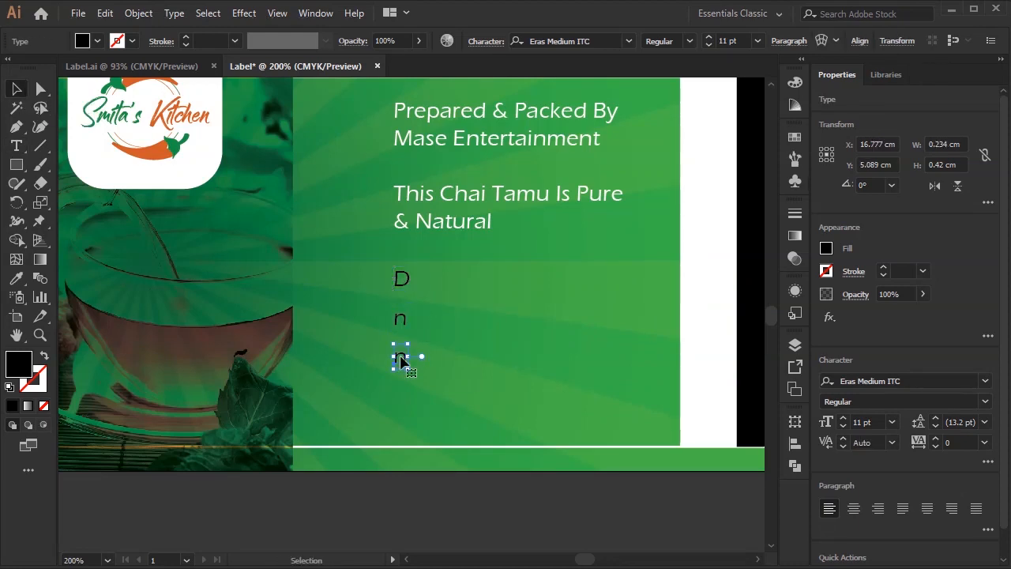
pyautogui.doubleClick(401, 360)
pyautogui.press('BackSpace')
pyautogui.write('c')
pyautogui.press('Escape')
# - Set the letters D, n and c to the Type Icons font named in the Notepad notes, at 10 pt
pyautogui.moveTo(384, 272); pyautogui.dragTo(417, 375)
pyautogui.hotkey('alt', 'Tab')
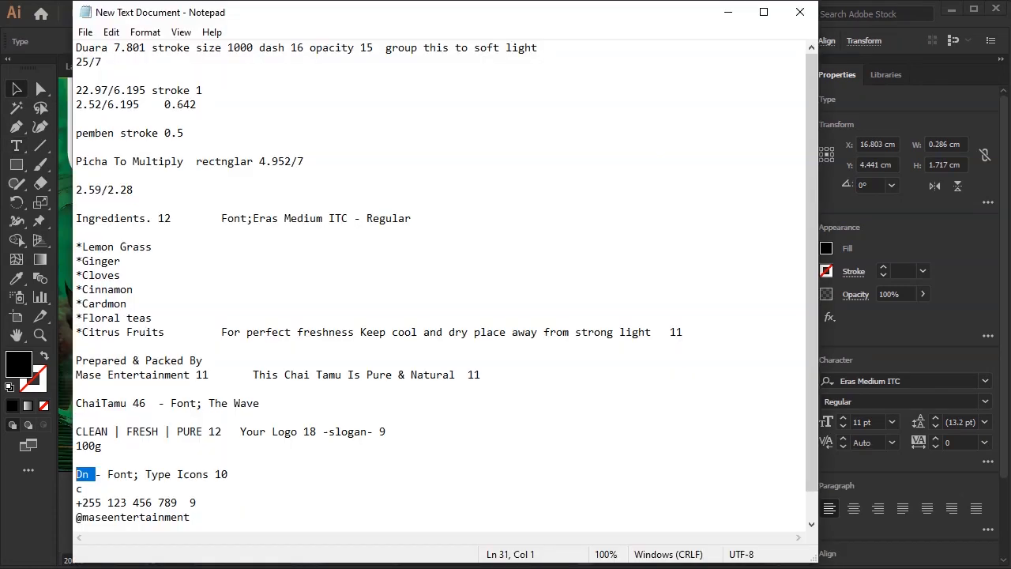
pyautogui.moveTo(210, 474); pyautogui.dragTo(148, 475)
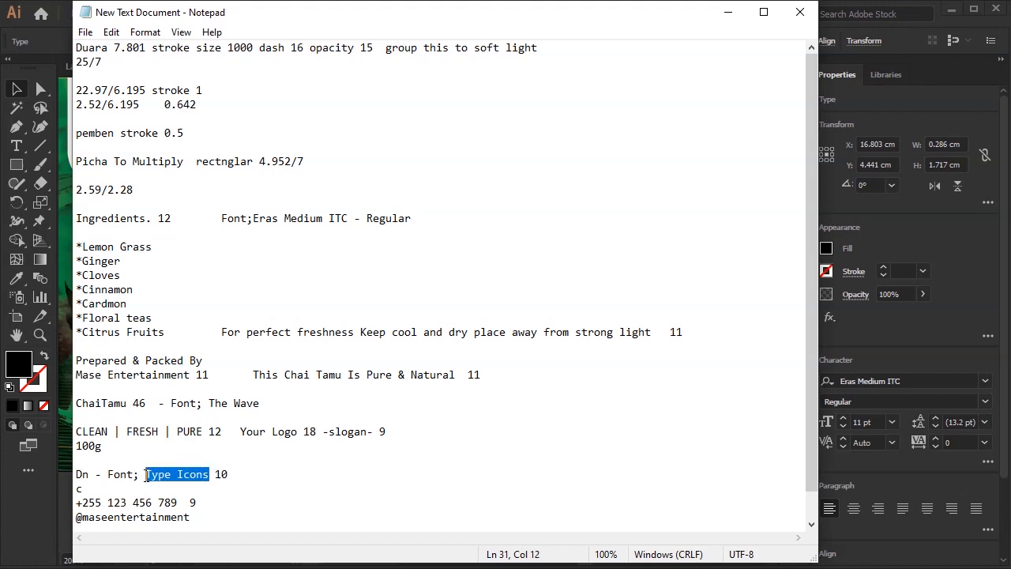
pyautogui.hotkey('alt', 'Tab')
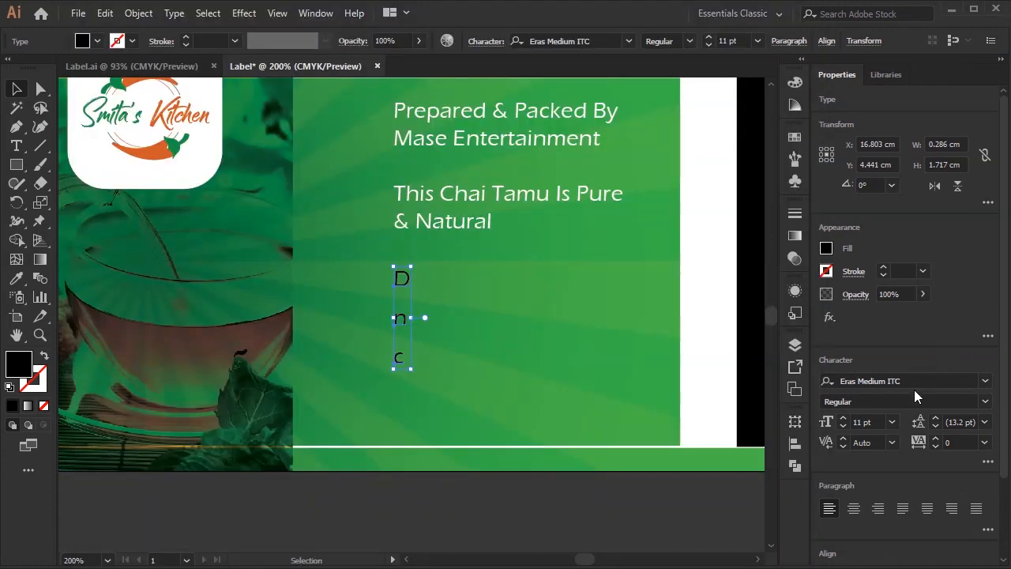
pyautogui.click(910, 383)
pyautogui.write('Type Icons')
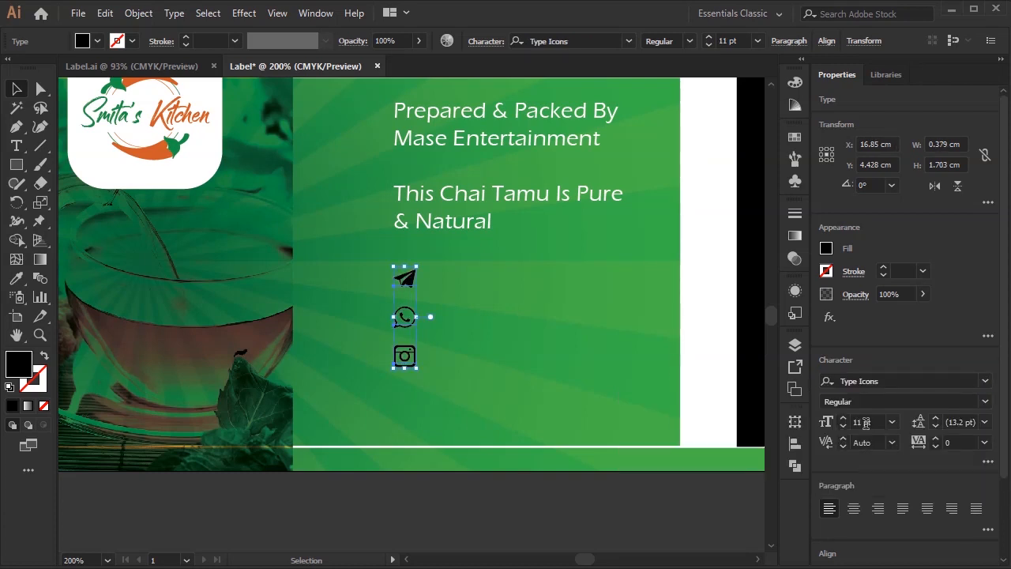
pyautogui.click(866, 422)
pyautogui.press('Down')
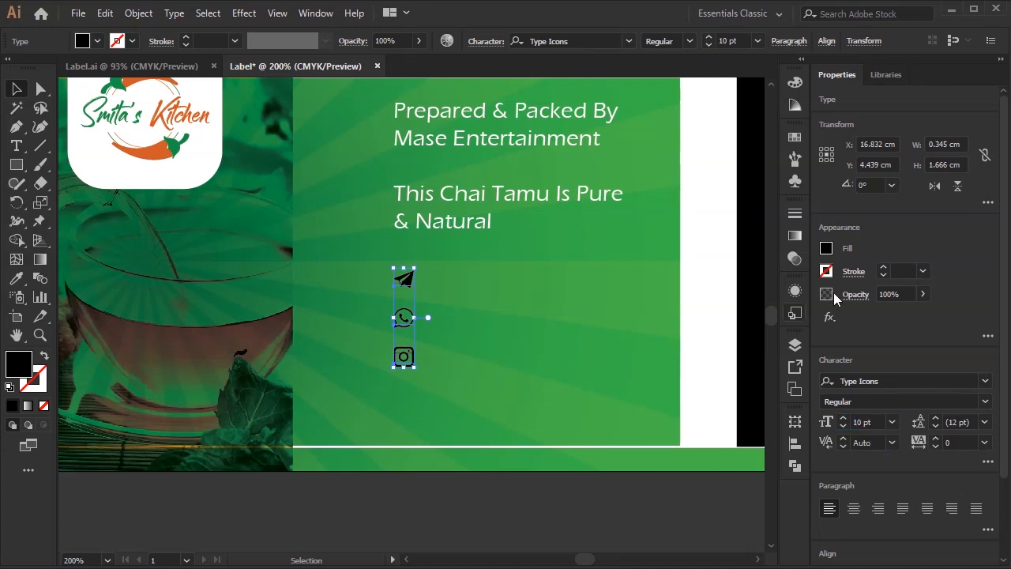
# - Fill the three contact icons with white and move them up closer to the "& Natural" line
pyautogui.click(826, 248)
pyautogui.click(676, 305)
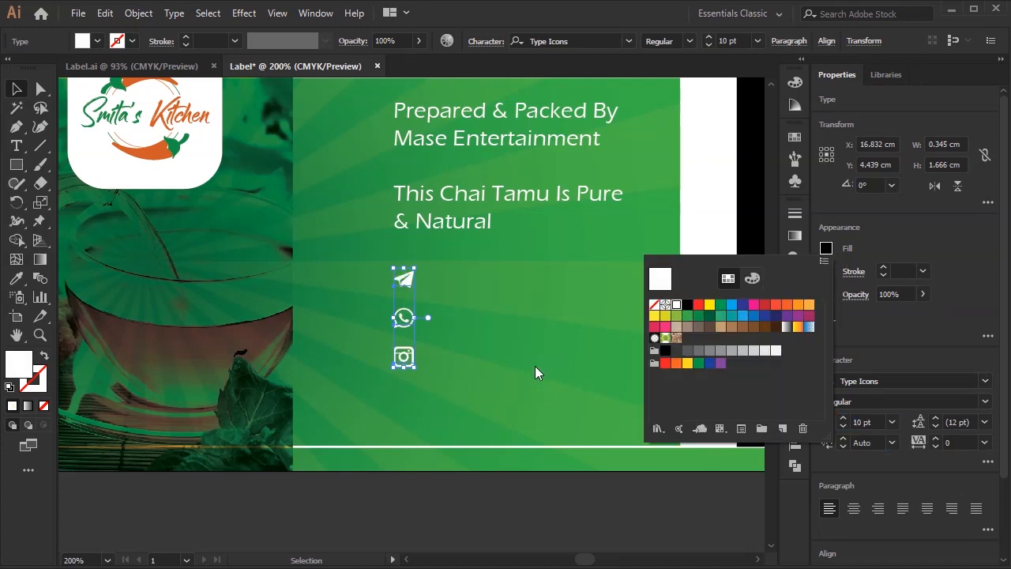
pyautogui.press('Escape')
pyautogui.press('Up')
pyautogui.press('Up')
pyautogui.press('Up')
pyautogui.press('Up')
pyautogui.press('Up')
pyautogui.press('Up')
pyautogui.press('Up')
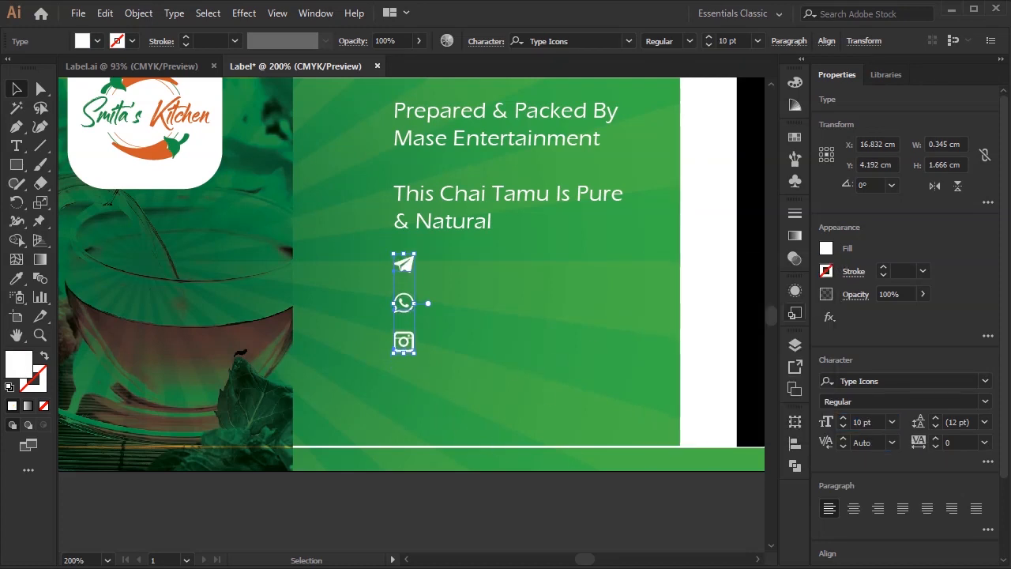
# - Copy the phone number from the Notepad notes and add it as a text line below the contact icons
pyautogui.hotkey('alt', 'Tab')
pyautogui.moveTo(178, 503); pyautogui.dragTo(78, 504)
pyautogui.hotkey('ctrl', 'c')
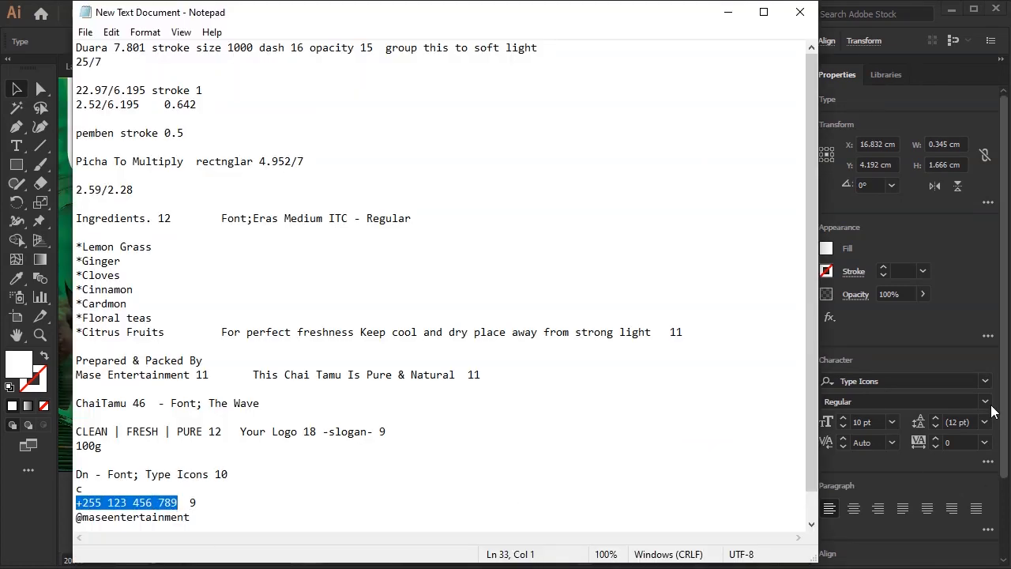
pyautogui.hotkey('alt', 'Tab')
pyautogui.click(16, 145)
pyautogui.click(427, 407)
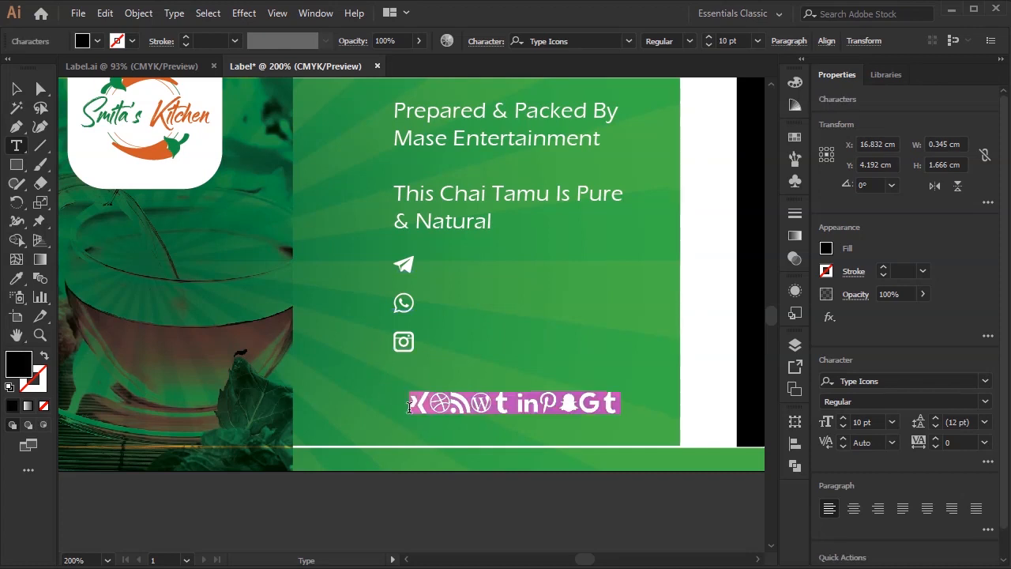
pyautogui.hotkey('ctrl', 'v')
# - Match the phone number's style to the "This Chai Tamu Is Pure" text and set its size to 9 pt
pyautogui.click(16, 89)
pyautogui.click(16, 278)
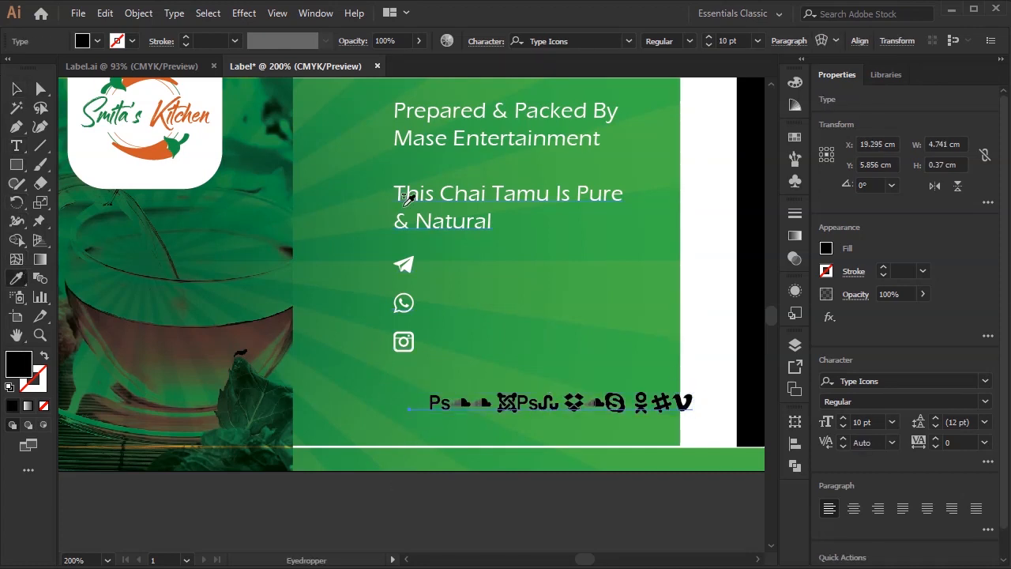
pyautogui.click(420, 197)
pyautogui.click(18, 90)
pyautogui.click(867, 421)
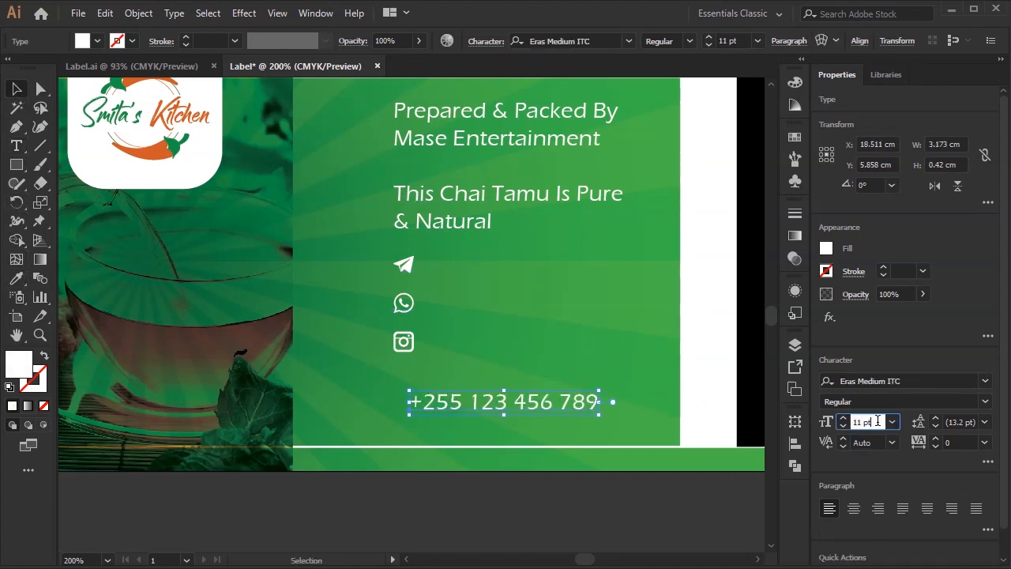
pyautogui.write('9')
pyautogui.press('Return')
pyautogui.moveTo(472, 406); pyautogui.dragTo(487, 305)
pyautogui.hotkey('ctrl', 'd')
pyautogui.click(278, 564)
pyautogui.moveTo(191, 518); pyautogui.dragTo(74, 489)
pyautogui.hotkey('ctrl', 'c')
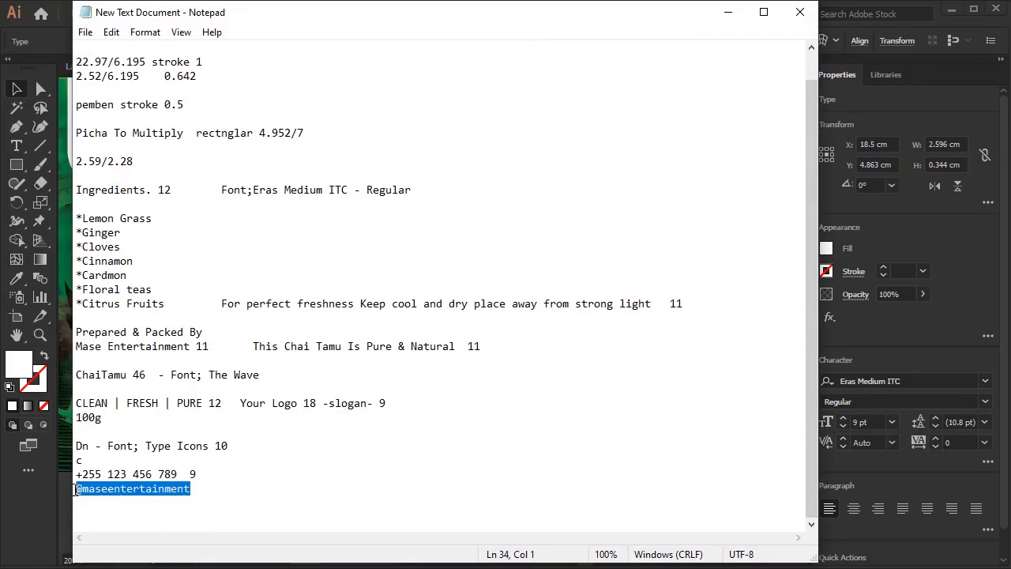
pyautogui.click(909, 486)
pyautogui.doubleClick(548, 344)
pyautogui.press('End')
pyautogui.press('BackSpace')
pyautogui.press('BackSpace')
pyautogui.press('BackSpace')
pyautogui.press('BackSpace')
pyautogui.press('BackSpace')
pyautogui.press('BackSpace')
pyautogui.press('BackSpace')
pyautogui.press('BackSpace')
pyautogui.press('BackSpace')
pyautogui.press('BackSpace')
pyautogui.press('BackSpace')
pyautogui.press('BackSpace')
pyautogui.press('BackSpace')
pyautogui.press('BackSpace')
pyautogui.press('BackSpace')
pyautogui.press('BackSpace')
pyautogui.hotkey('ctrl', 'v')
pyautogui.click(19, 88)
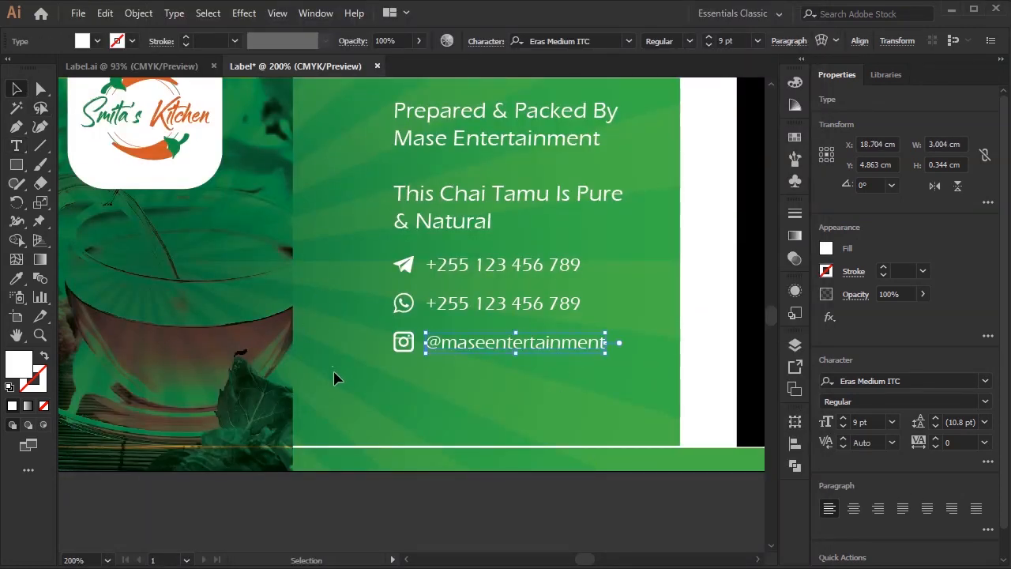
# - Copy the recycling and trash icon group from Label.ai and place it in the Label document below the Instagram line
pyautogui.click(335, 377)
pyautogui.hotkey('ctrl', '0')
pyautogui.click(134, 69)
pyautogui.click(563, 488)
pyautogui.hotkey('ctrl', 'c')
pyautogui.click(318, 71)
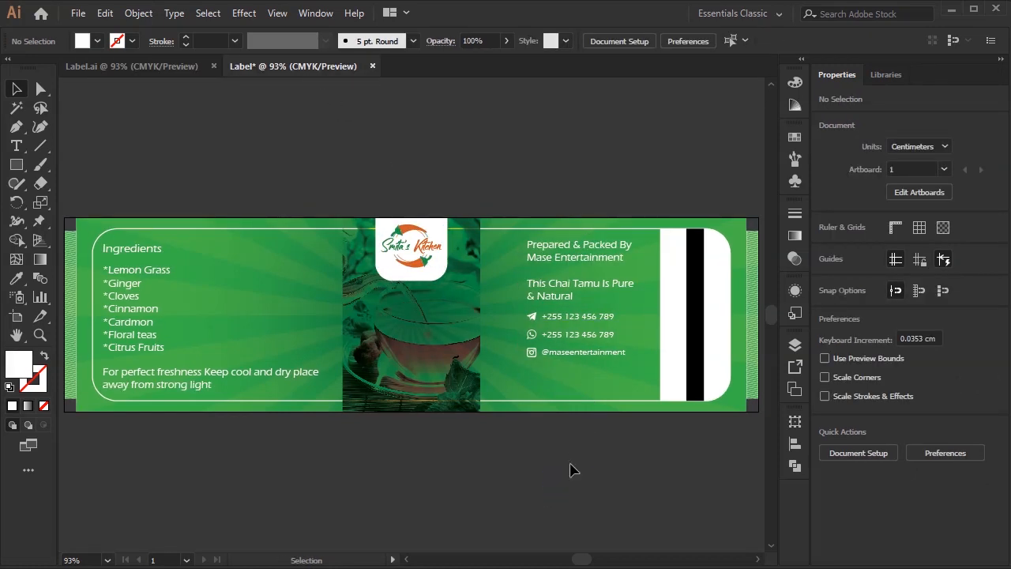
pyautogui.hotkey('ctrl', 'v')
pyautogui.moveTo(433, 330); pyautogui.dragTo(592, 383)
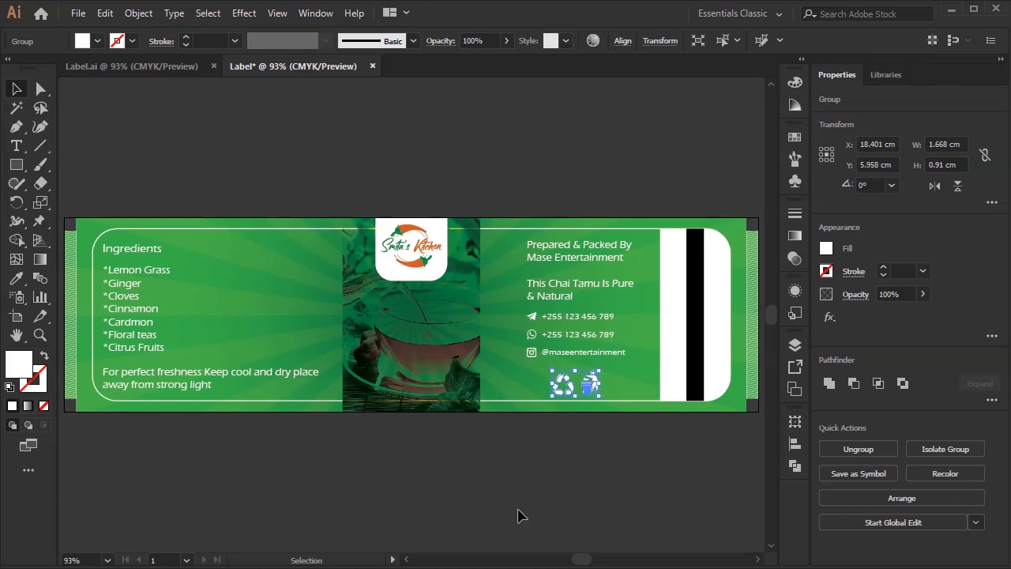
pyautogui.click(476, 479)
# - Copy "CLEAN | FRESH | PURE" from the Notepad notes and add it as 12 pt text between the ingredients and the tea picture
pyautogui.hotkey('alt', 'Tab')
pyautogui.moveTo(211, 408); pyautogui.dragTo(76, 408)
pyautogui.hotkey('alt', 'Tab')
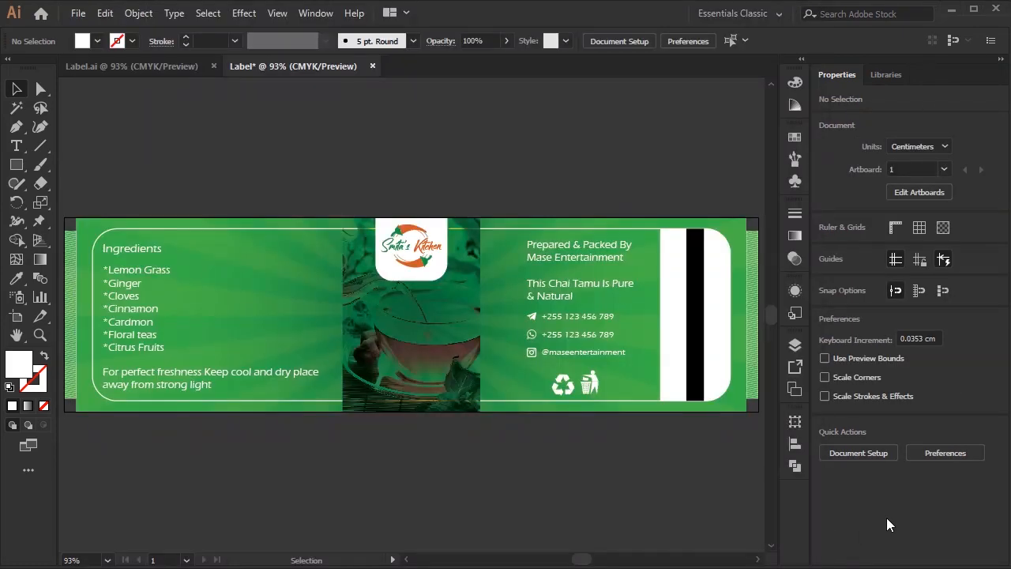
pyautogui.click(16, 145)
pyautogui.click(257, 284)
pyautogui.hotkey('ctrl', 'v')
pyautogui.click(16, 88)
pyautogui.click(865, 422)
pyautogui.write('12')
pyautogui.press('Return')
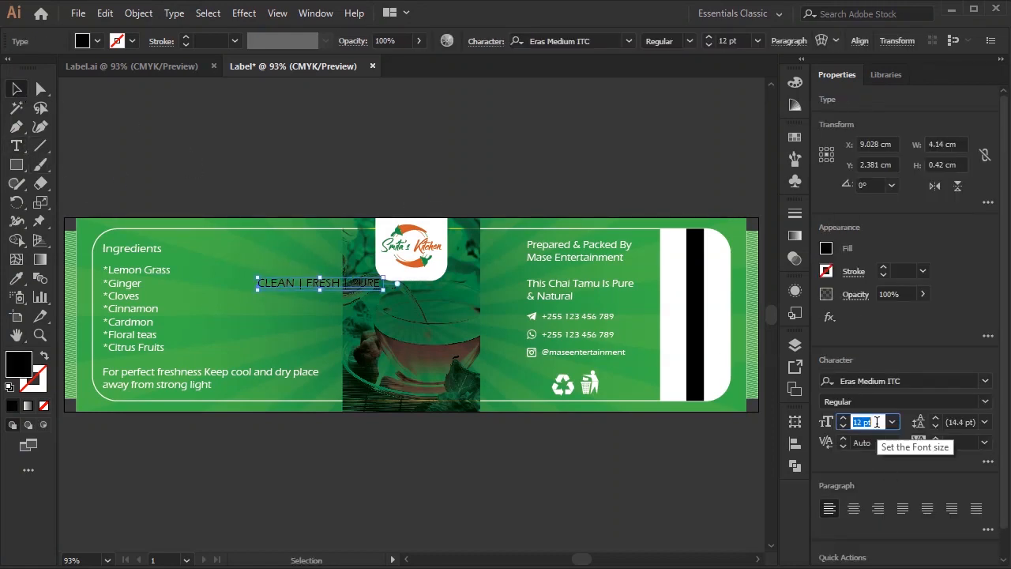
# - Rotate the "CLEAN | FRESH | PURE" text 90° and place vertically centred copies on the white panel, either side of the black stripe
pyautogui.click(762, 301)
pyautogui.click(322, 286)
pyautogui.click(870, 184)
pyautogui.write('90')
pyautogui.press('Return')
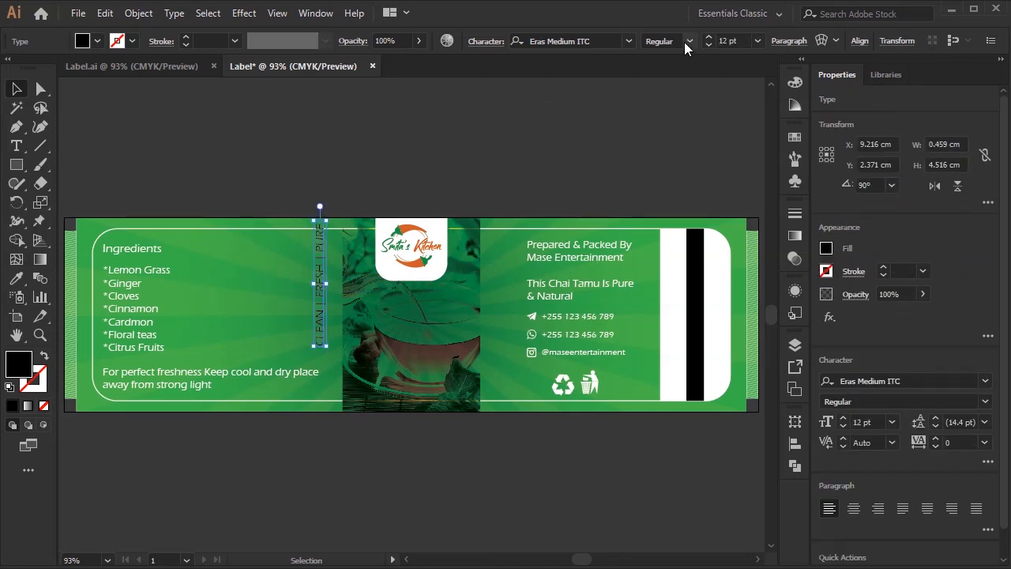
pyautogui.click(859, 40)
pyautogui.moveTo(320, 319); pyautogui.dragTo(715, 335)
# - Change the copy beyond the black stripe to "100g" and centre it vertically on the artboard
pyautogui.doubleClick(715, 335)
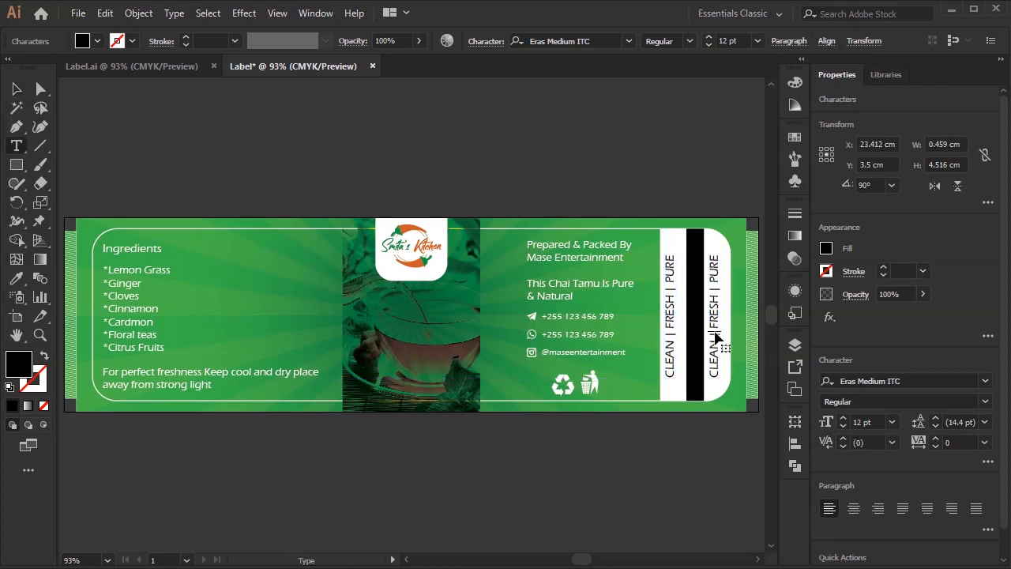
pyautogui.press('BackSpace')
pyautogui.press('BackSpace')
pyautogui.press('BackSpace')
pyautogui.press('BackSpace')
pyautogui.press('BackSpace')
pyautogui.press('BackSpace')
pyautogui.press('BackSpace')
pyautogui.press('BackSpace')
pyautogui.press('BackSpace')
pyautogui.press('BackSpace')
pyautogui.press('BackSpace')
pyautogui.press('BackSpace')
pyautogui.press('BackSpace')
pyautogui.press('BackSpace')
pyautogui.press('BackSpace')
pyautogui.press('BackSpace')
pyautogui.press('BackSpace')
pyautogui.press('BackSpace')
pyautogui.press('BackSpace')
pyautogui.press('BackSpace')
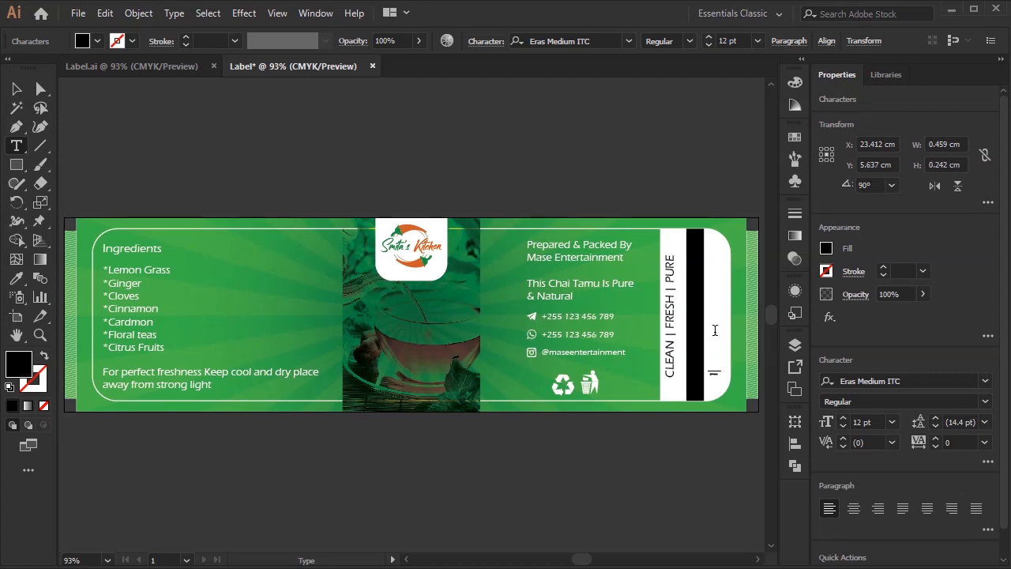
pyautogui.press('Escape')
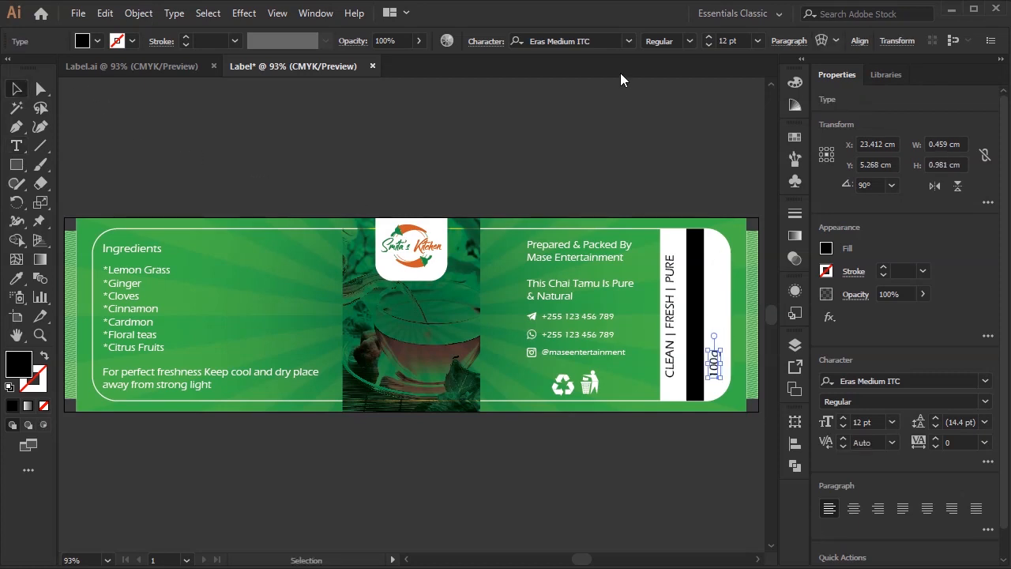
pyautogui.click(855, 43)
pyautogui.click(831, 84)
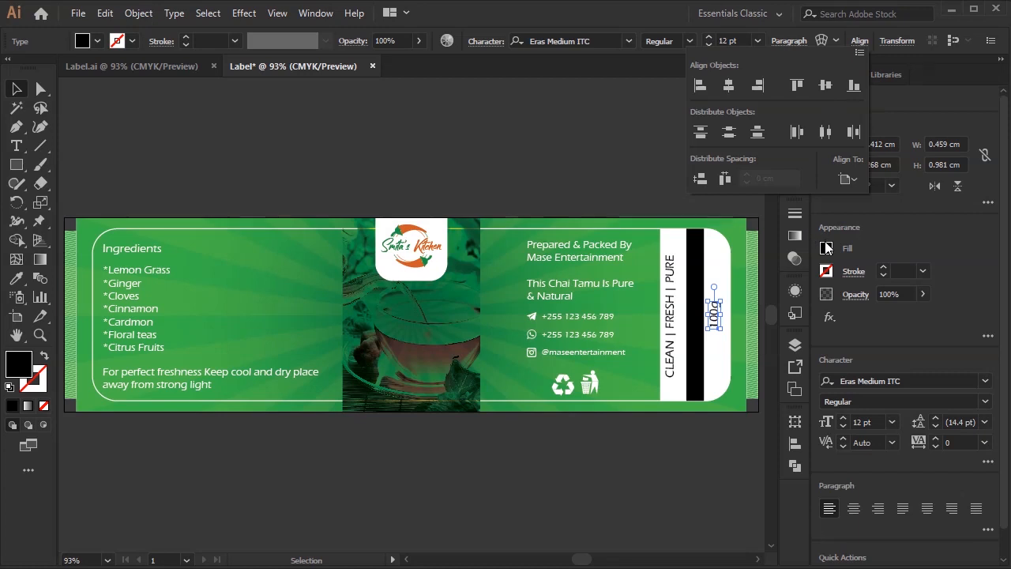
# - Fill the "100g" text with white and move it onto the black stripe
pyautogui.click(827, 251)
pyautogui.click(826, 250)
pyautogui.click(660, 280)
pyautogui.press('Escape')
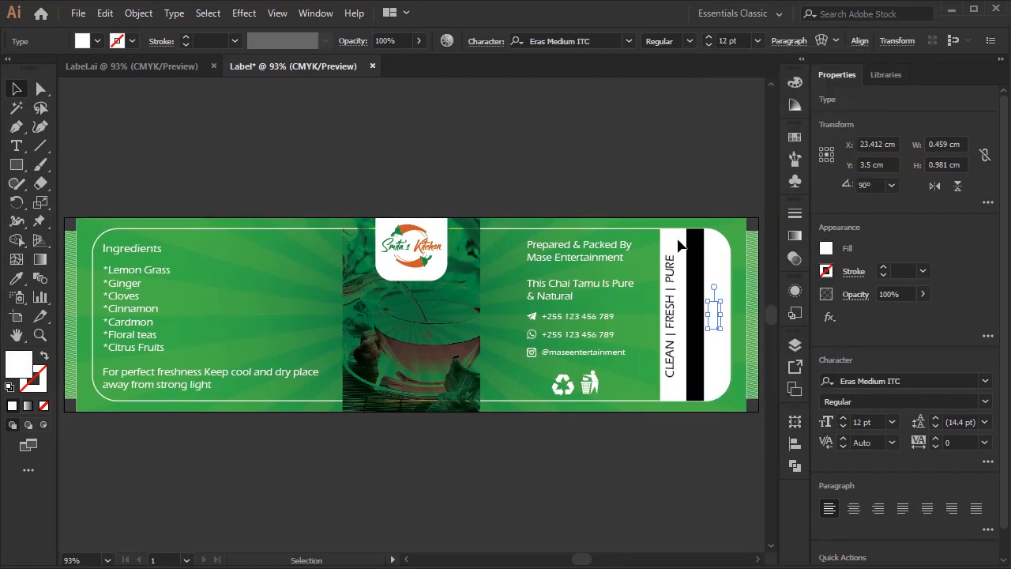
pyautogui.moveTo(713, 319); pyautogui.dragTo(694, 317)
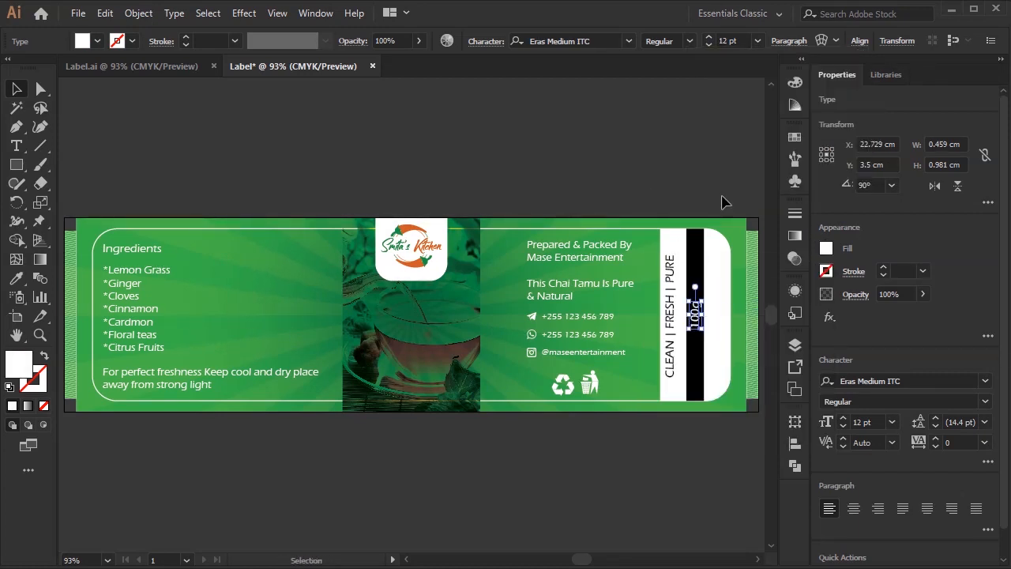
pyautogui.click(670, 315)
pyautogui.click(487, 161)
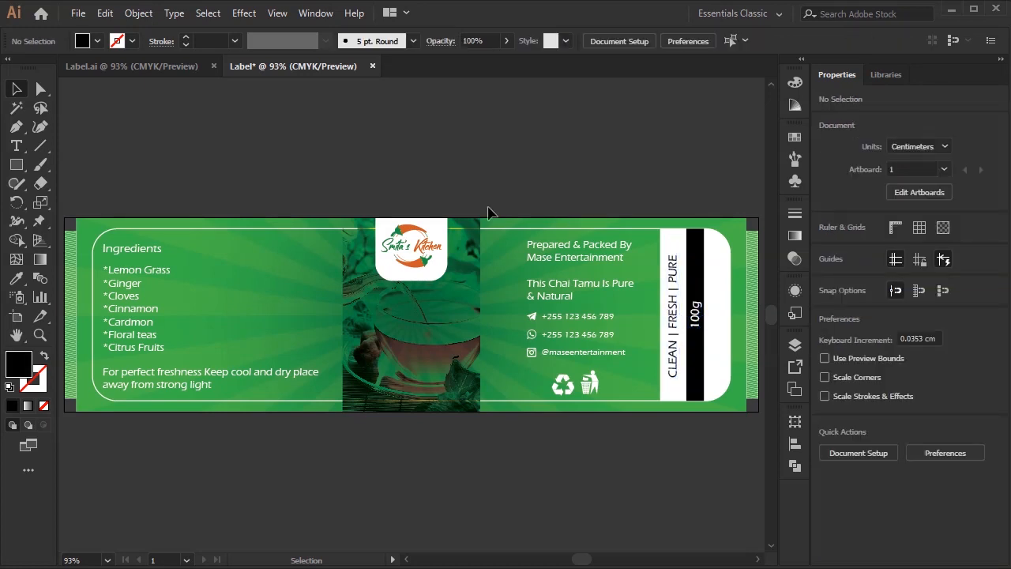
# - Copy "ChaiTamu" from the Notepad notes and add it as text between the ingredients list and the tea picture
pyautogui.hotkey('alt', 'Tab')
pyautogui.moveTo(134, 374); pyautogui.dragTo(74, 374)
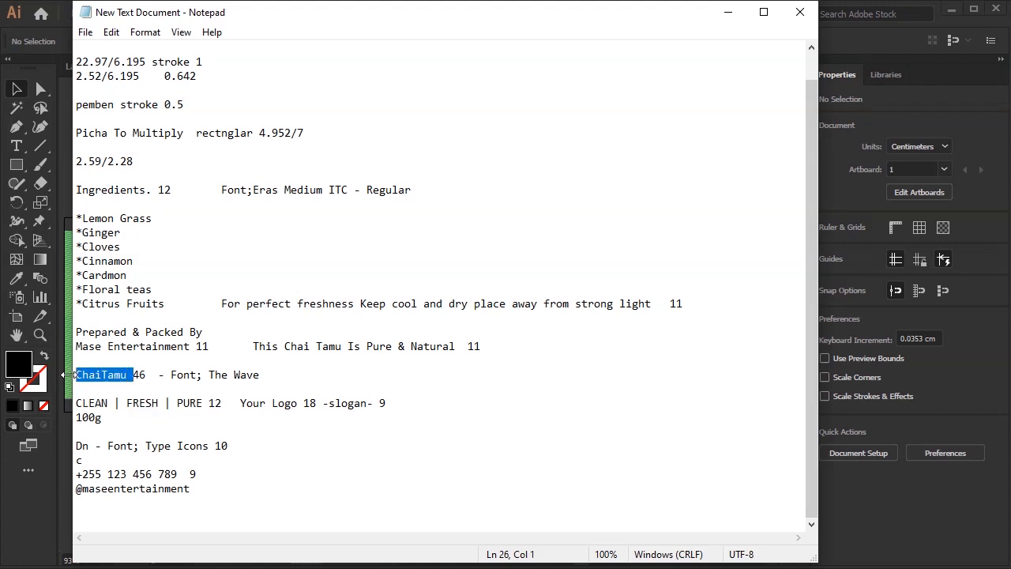
pyautogui.click(849, 502)
pyautogui.press('t')
pyautogui.click(254, 295)
pyautogui.hotkey('ctrl', 'v')
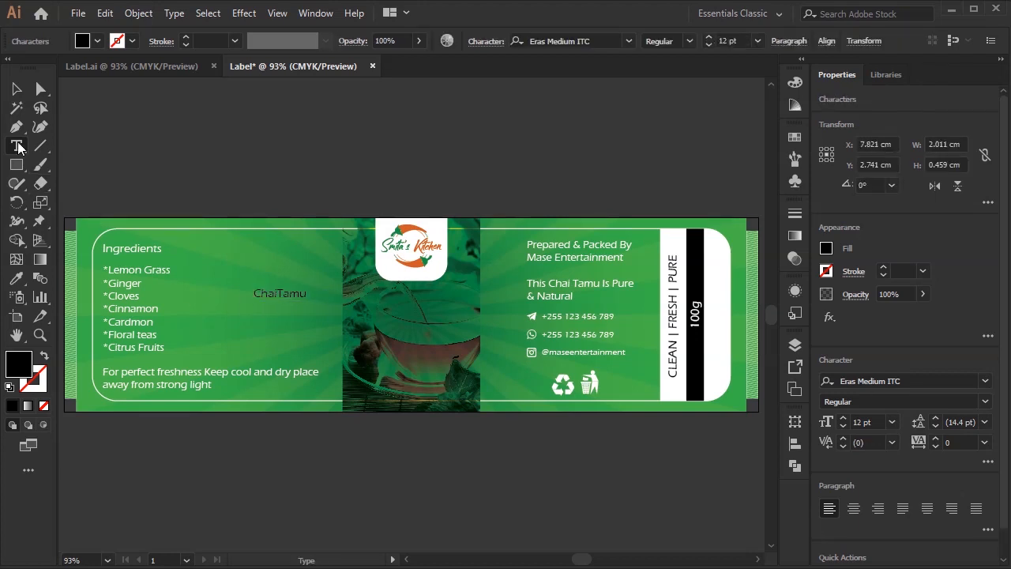
pyautogui.click(16, 90)
# - Set the "ChaiTamu" text to the font The Wave, taken from the Notepad notes, at 46 pt
pyautogui.hotkey('alt', 'Tab')
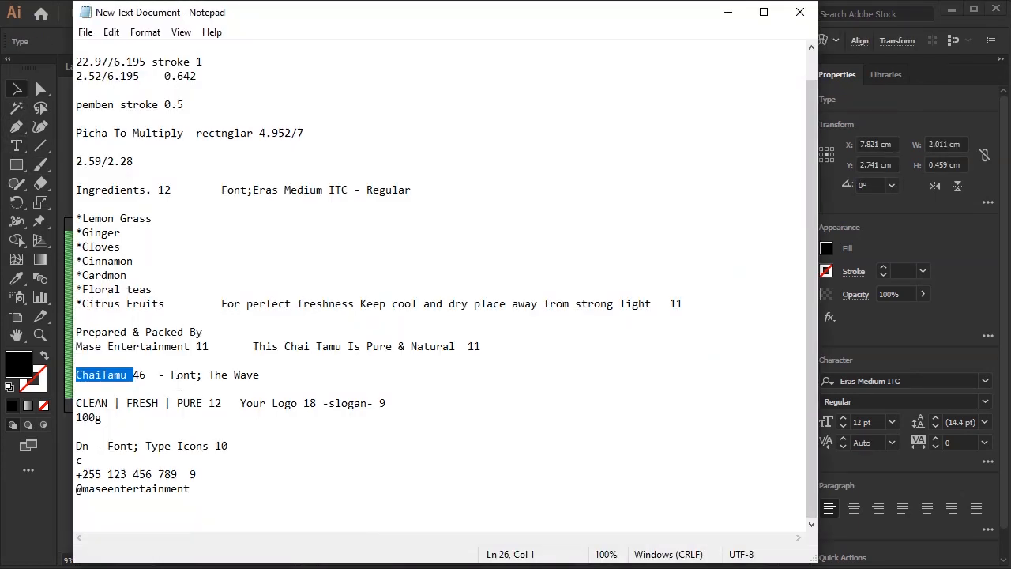
pyautogui.moveTo(261, 376); pyautogui.dragTo(209, 376)
pyautogui.hotkey('ctrl', 'c')
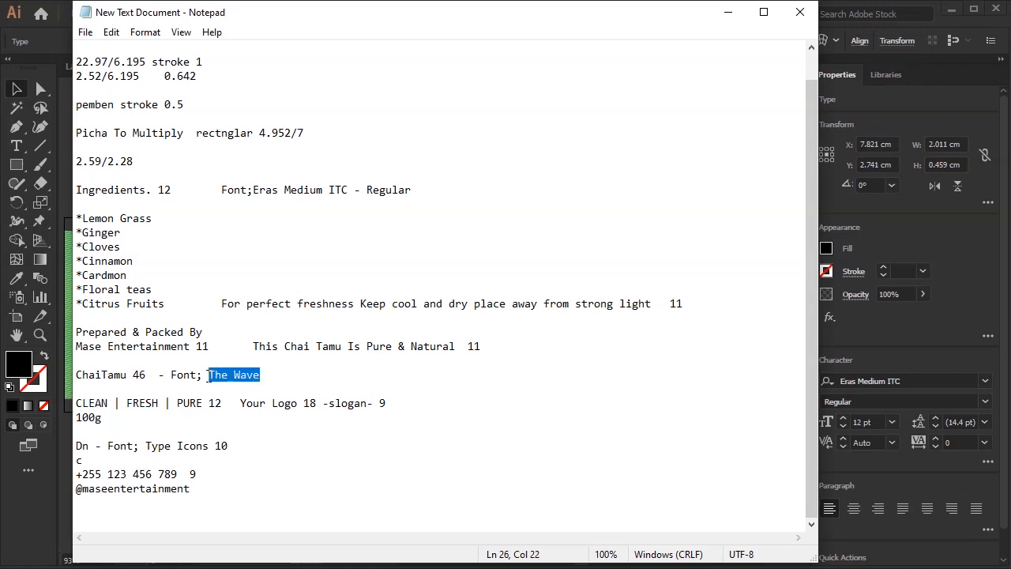
pyautogui.click(885, 359)
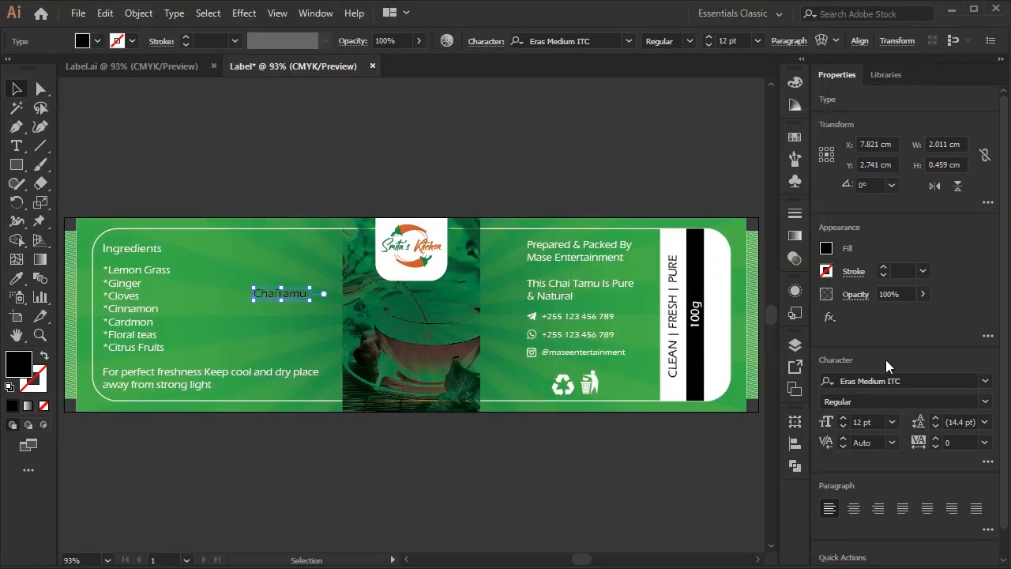
pyautogui.click(907, 381)
pyautogui.hotkey('ctrl', 'v')
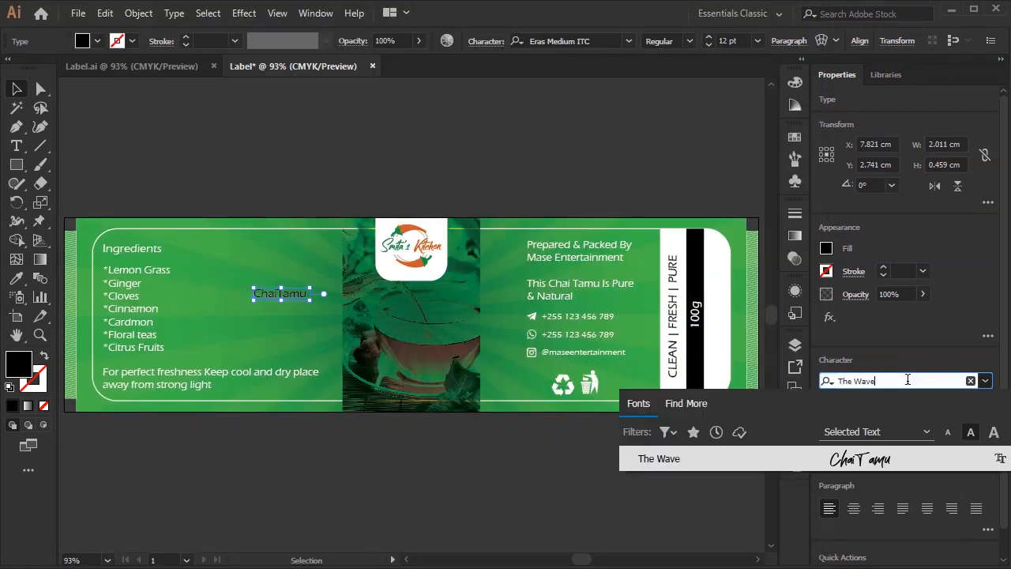
pyautogui.click(876, 458)
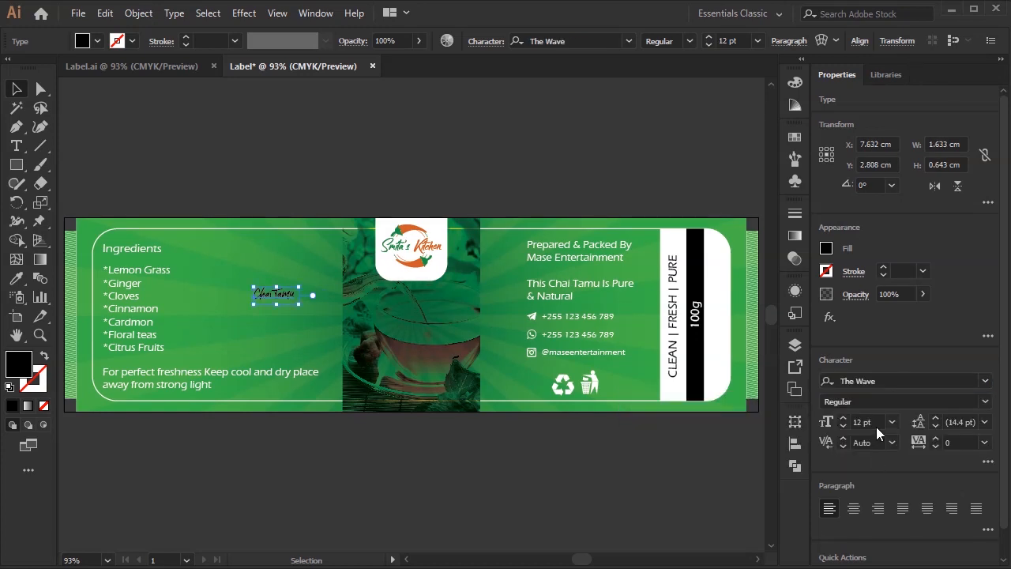
pyautogui.click(868, 423)
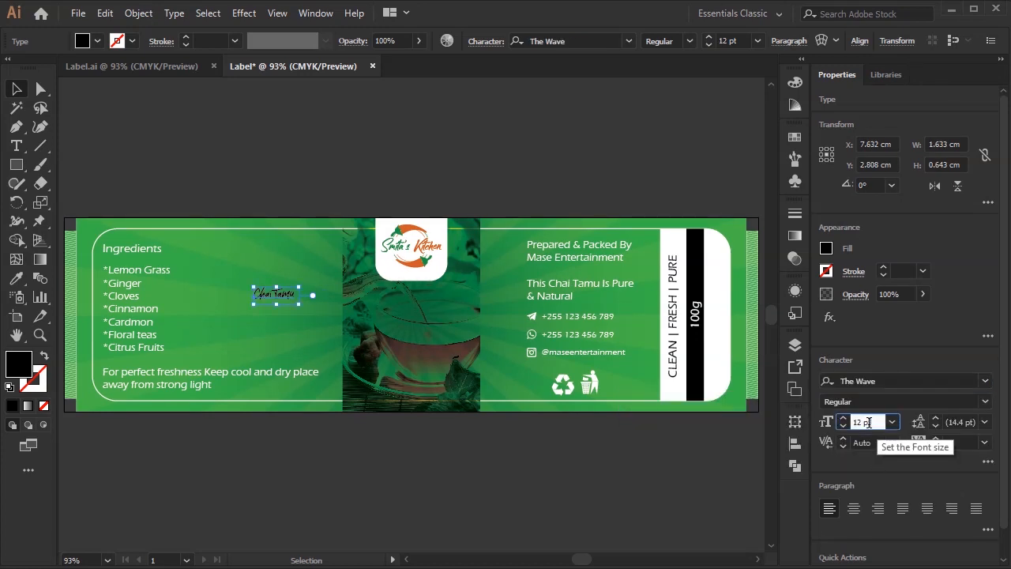
pyautogui.write('46')
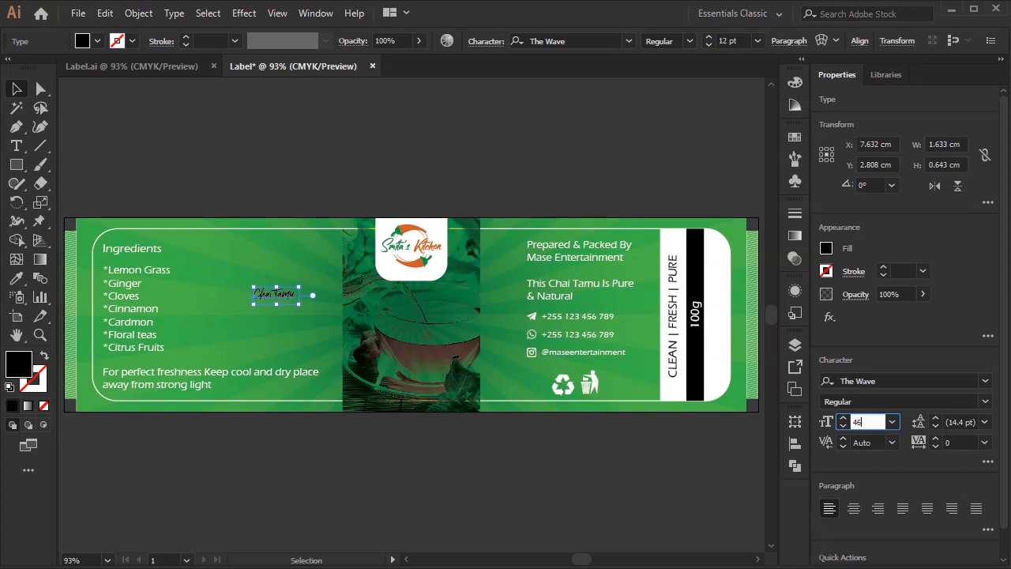
pyautogui.press('Return')
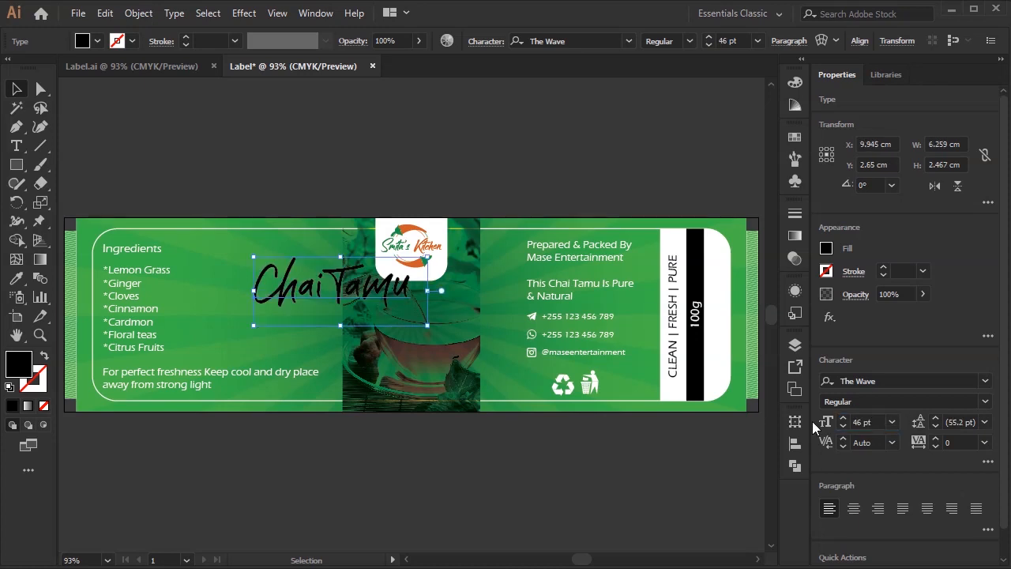
# - Fill the "ChaiTamu" text with a dark green swatch
pyautogui.click(827, 248)
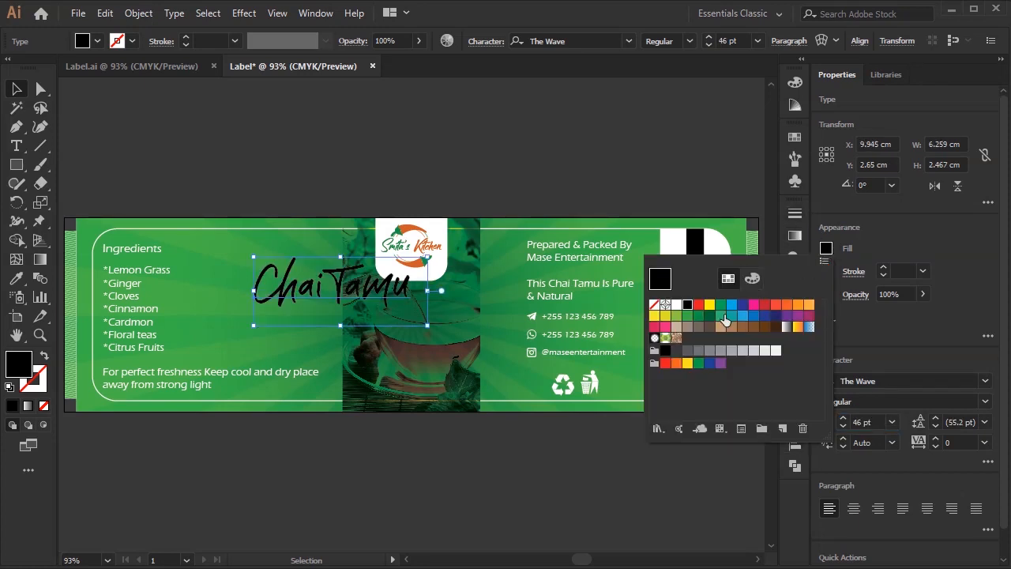
pyautogui.click(722, 317)
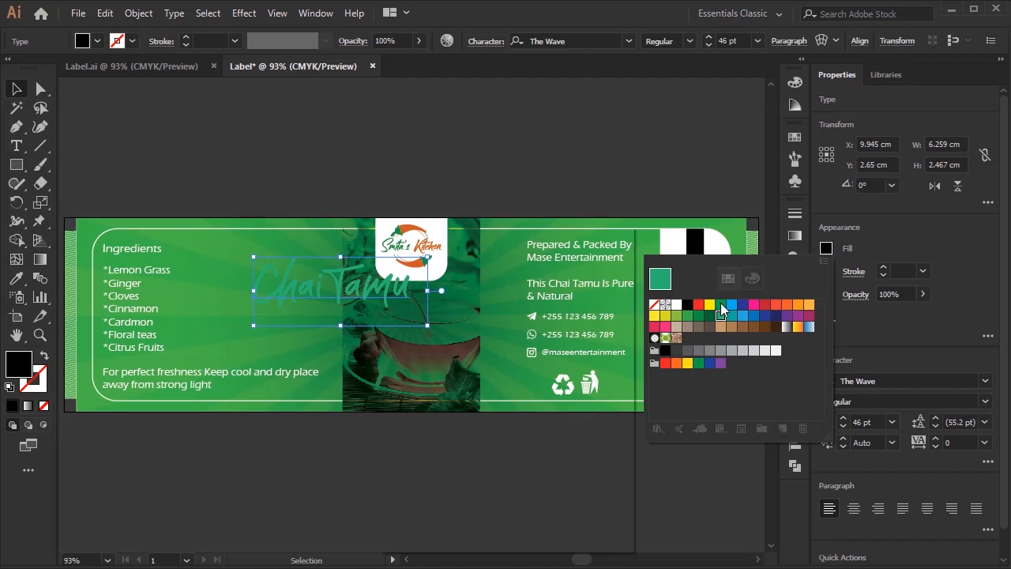
pyautogui.doubleClick(721, 314)
pyautogui.click(579, 512)
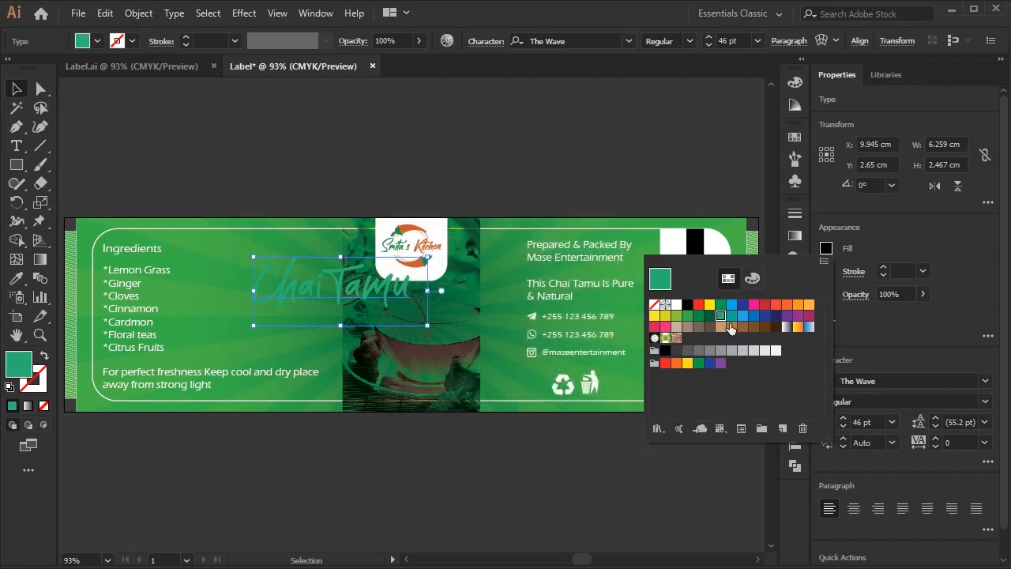
pyautogui.click(720, 306)
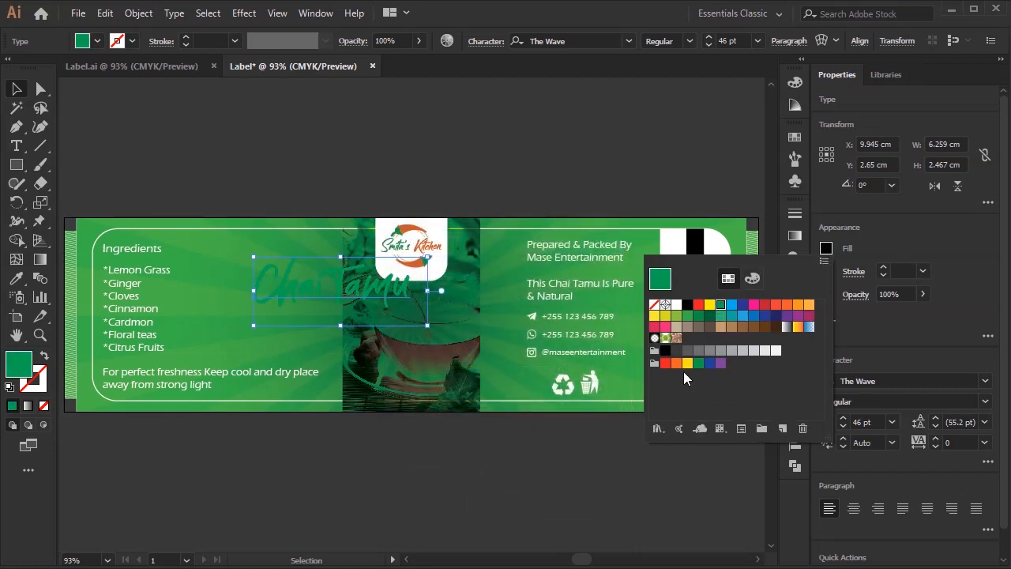
pyautogui.click(632, 531)
# - Give the "ChaiTamu" text a white stroke of 1 pt
pyautogui.click(827, 273)
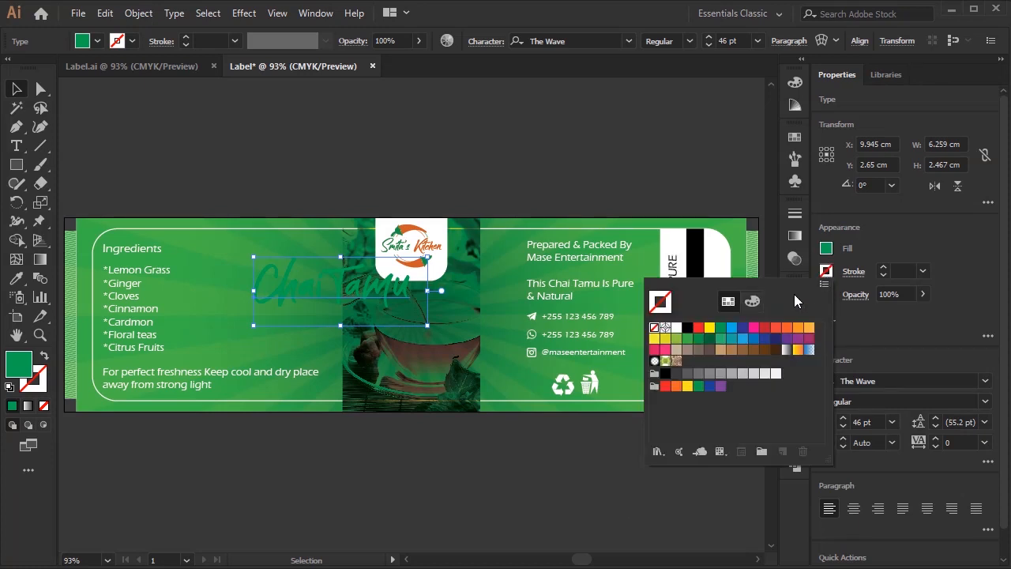
pyautogui.click(676, 327)
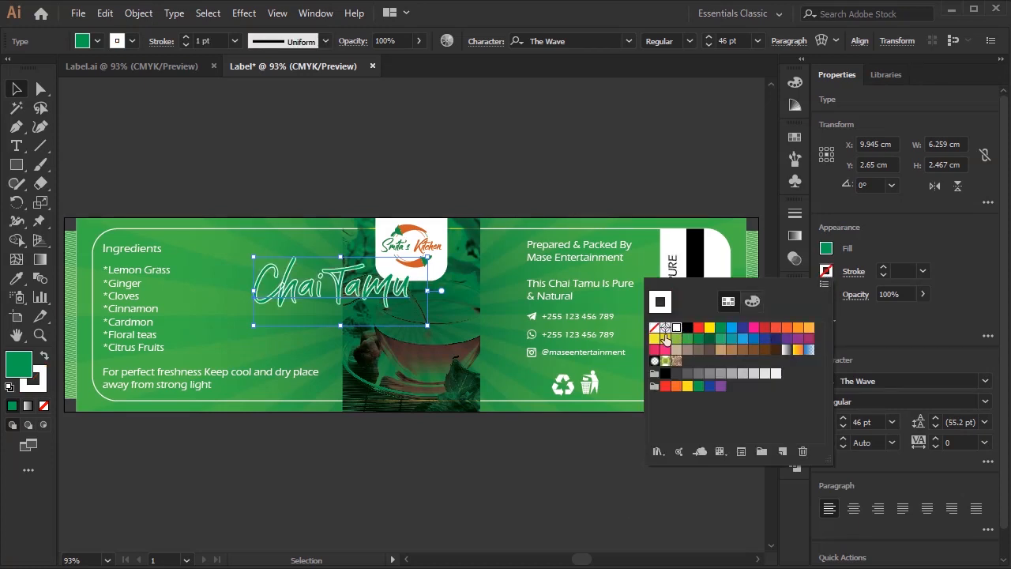
pyautogui.click(554, 502)
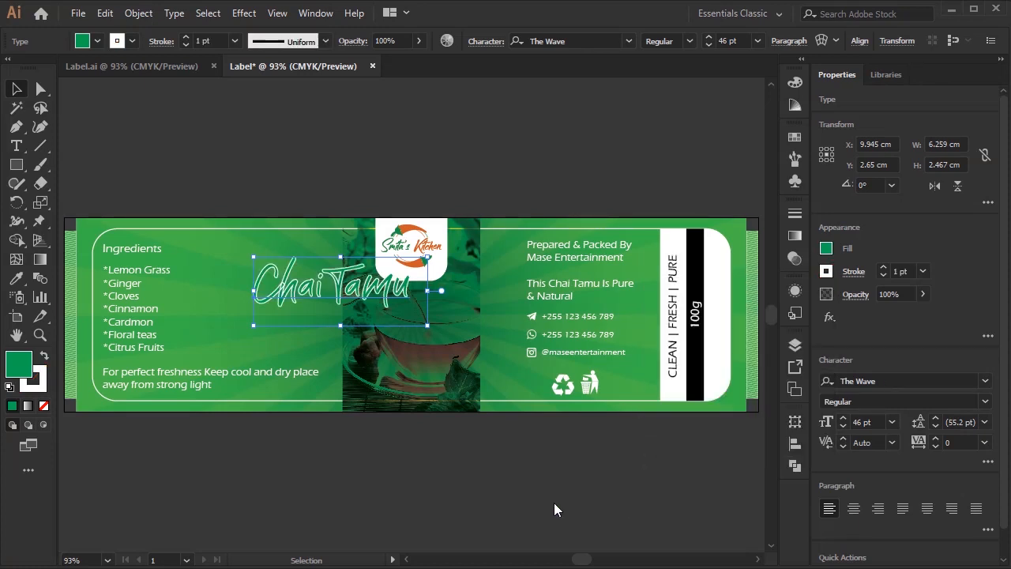
# - Centre the "ChaiTamu" text horizontally and vertically on the artboard
pyautogui.click(859, 41)
pyautogui.click(735, 86)
pyautogui.click(828, 85)
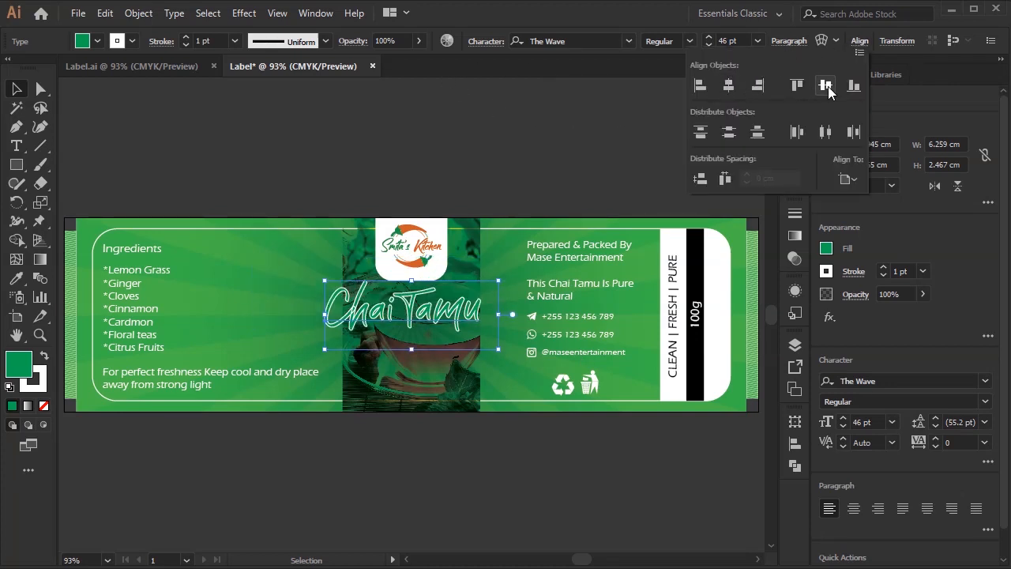
pyautogui.click(510, 494)
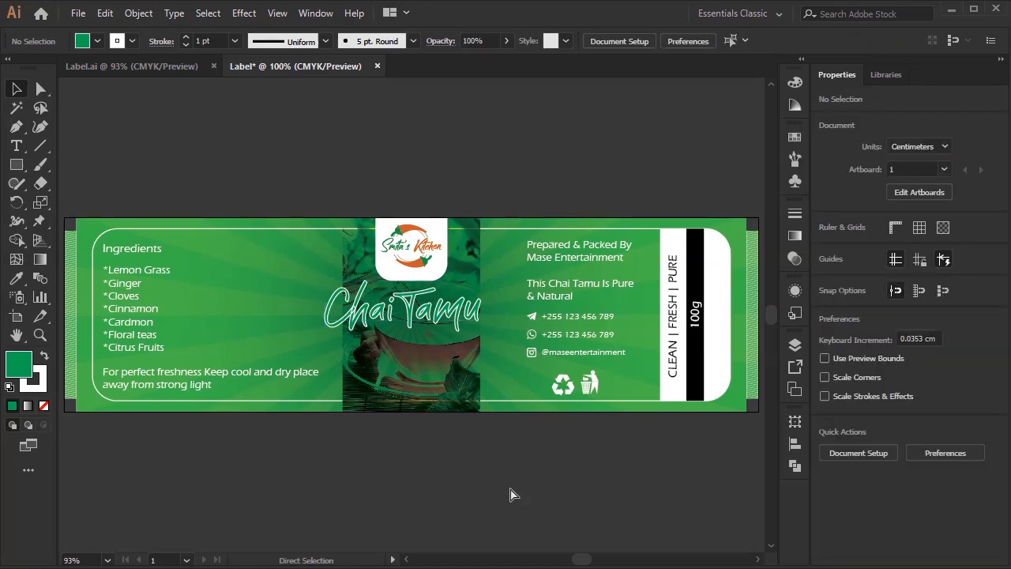
# - Nudge the "ChaiTamu" text straight down to about Y 3.853 cm, leaving a gap below the white logo panel
pyautogui.hotkey('ctrl', '+')
pyautogui.hotkey('ctrl', '+')
pyautogui.hotkey('ctrl', '+')
pyautogui.hotkey('ctrl', '+')
pyautogui.click(409, 320)
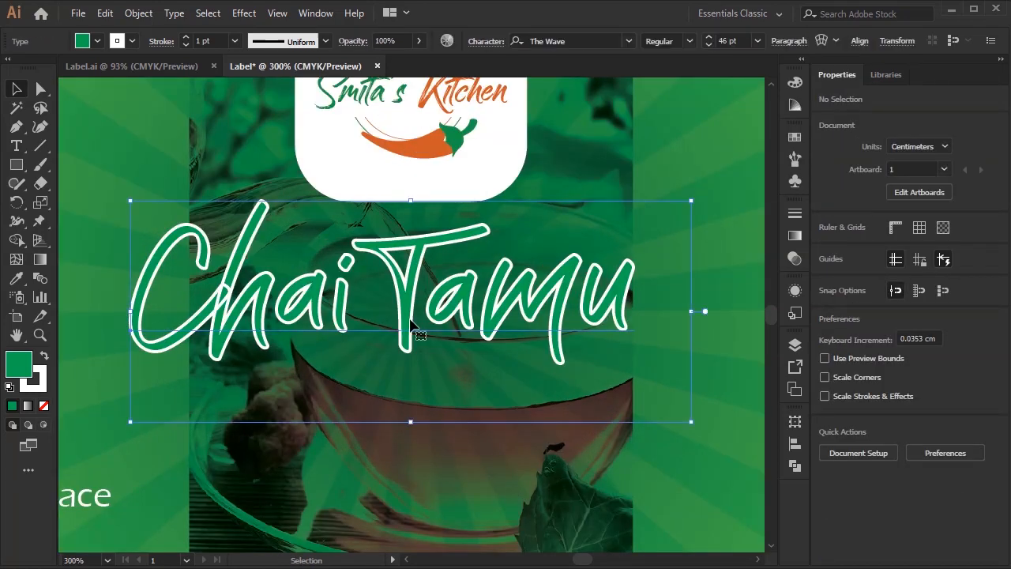
pyautogui.press('Down')
pyautogui.press('Down')
pyautogui.press('Down')
pyautogui.press('Down')
pyautogui.press('Down')
pyautogui.press('Down')
pyautogui.press('Down')
pyautogui.press('Down')
pyautogui.press('Down')
pyautogui.press('Down')
pyautogui.press('Down')
pyautogui.press('Down')
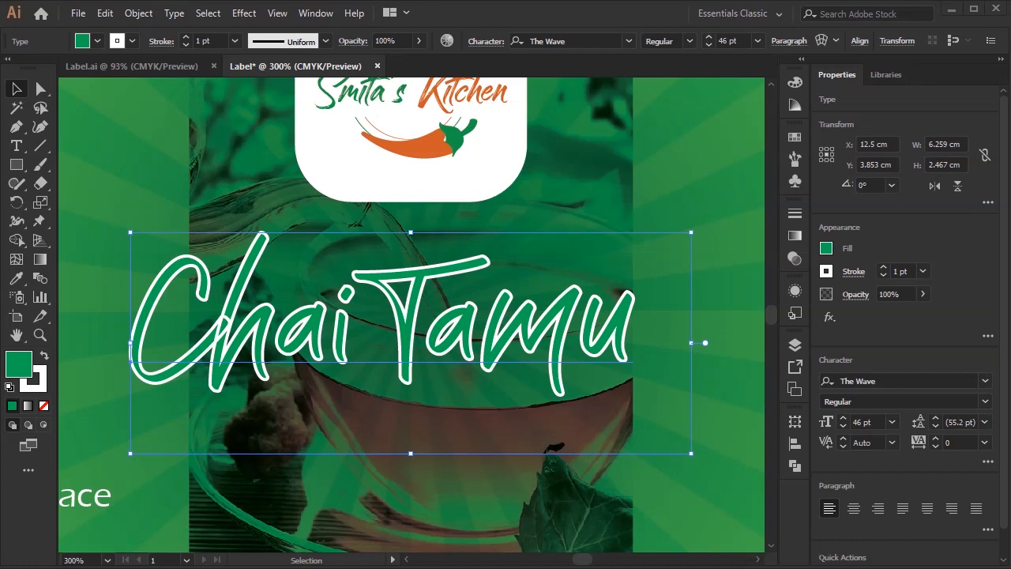
# - Apply the Pathfinder Add effect to the "ChaiTamu" text to merge the overlapping letter outlines, and deselect it
pyautogui.moveTo(227, 314)
pyautogui.mouseDown()
pyautogui.moveTo(180, 356)
pyautogui.moveTo(256, 345)
pyautogui.moveTo(233, 282)
pyautogui.moveTo(200, 314)
pyautogui.mouseUp()
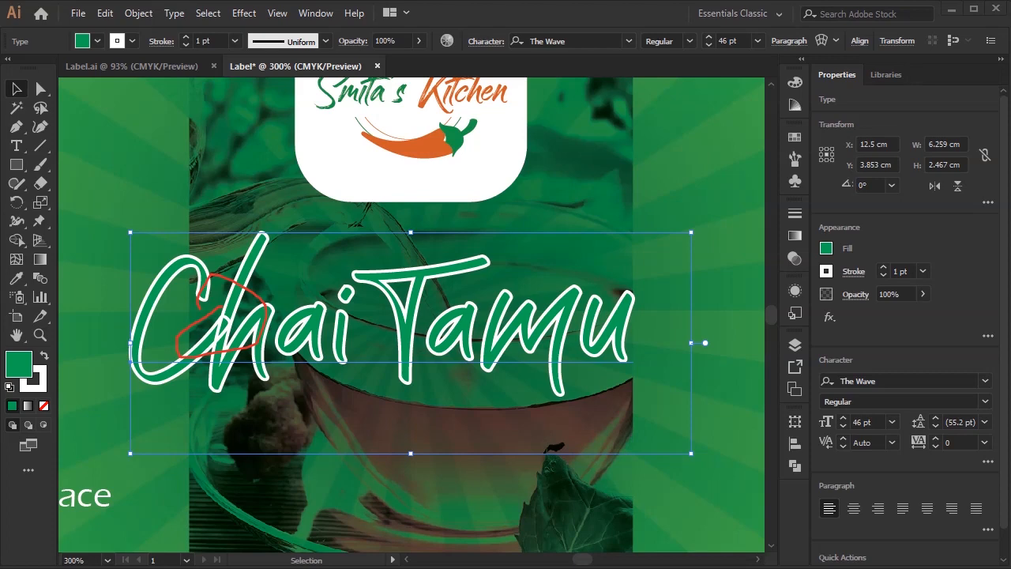
pyautogui.click(242, 14)
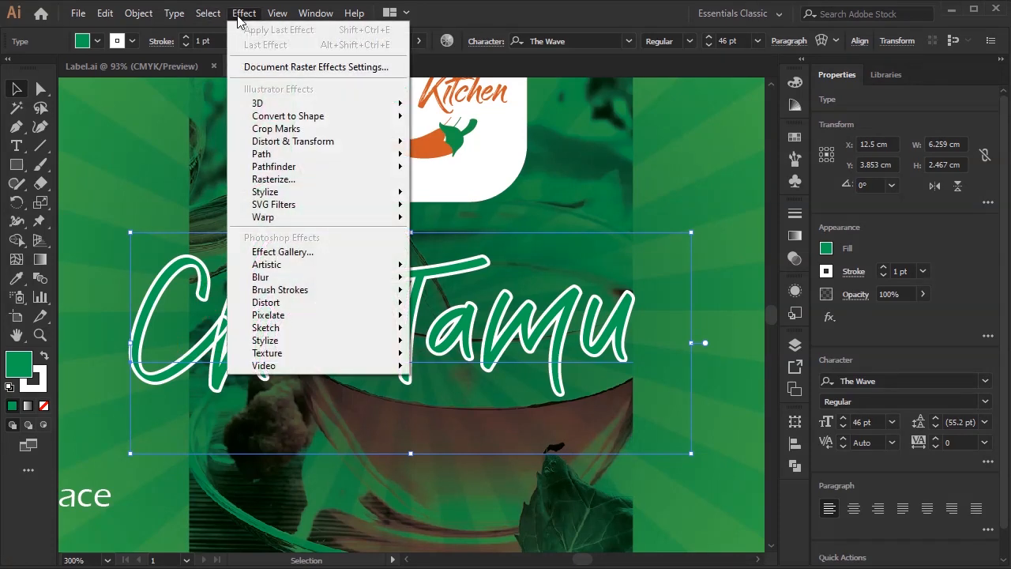
pyautogui.moveTo(272, 158)
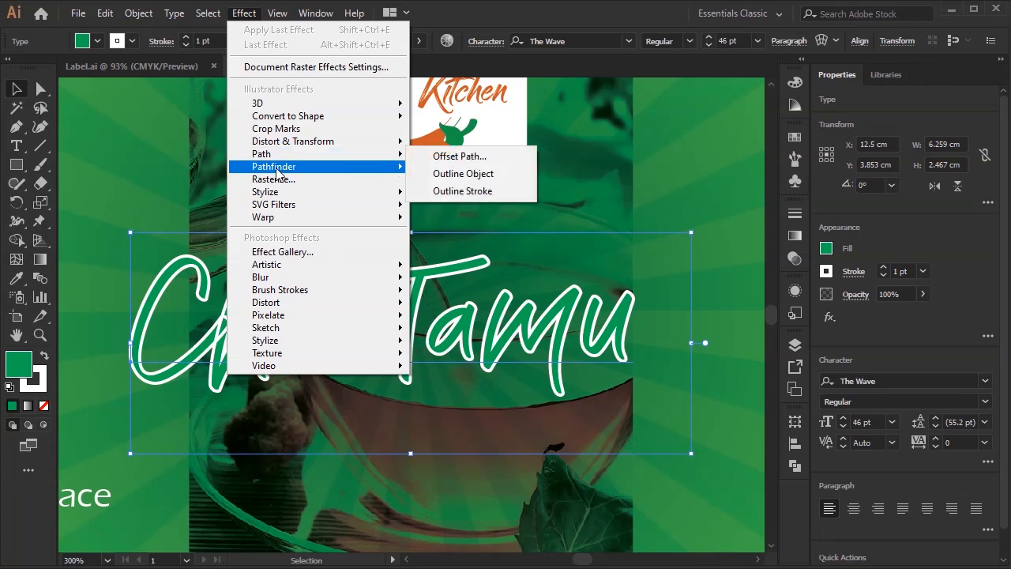
pyautogui.click(444, 169)
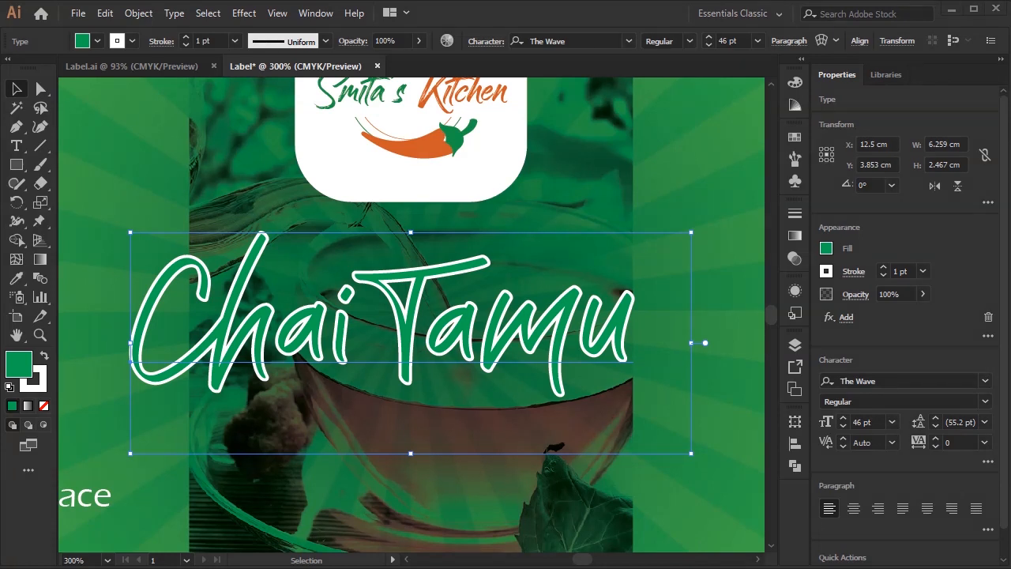
pyautogui.moveTo(225, 393); pyautogui.dragTo(248, 259)
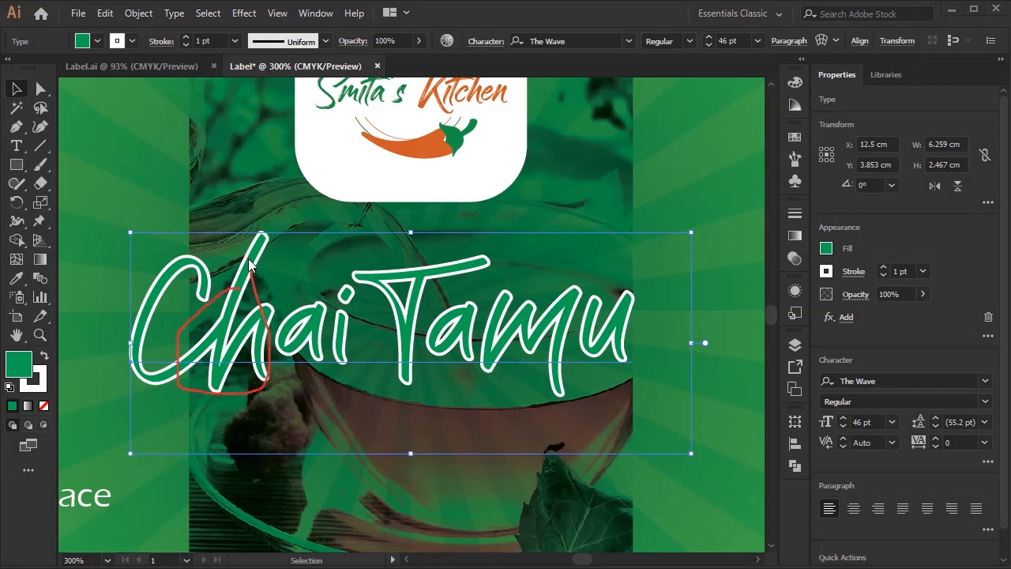
pyautogui.press('Escape')
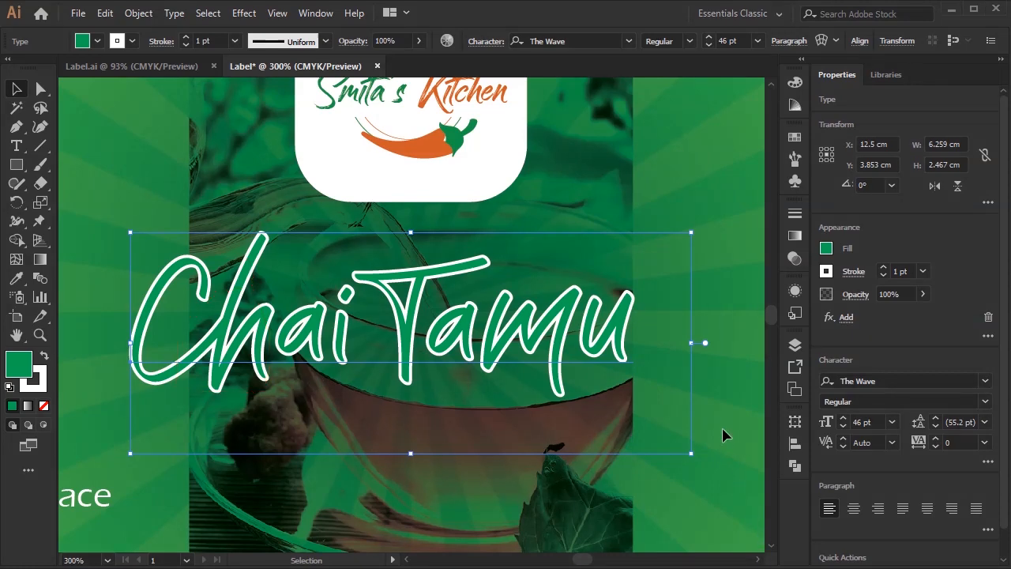
pyautogui.hotkey('ctrl', '0')
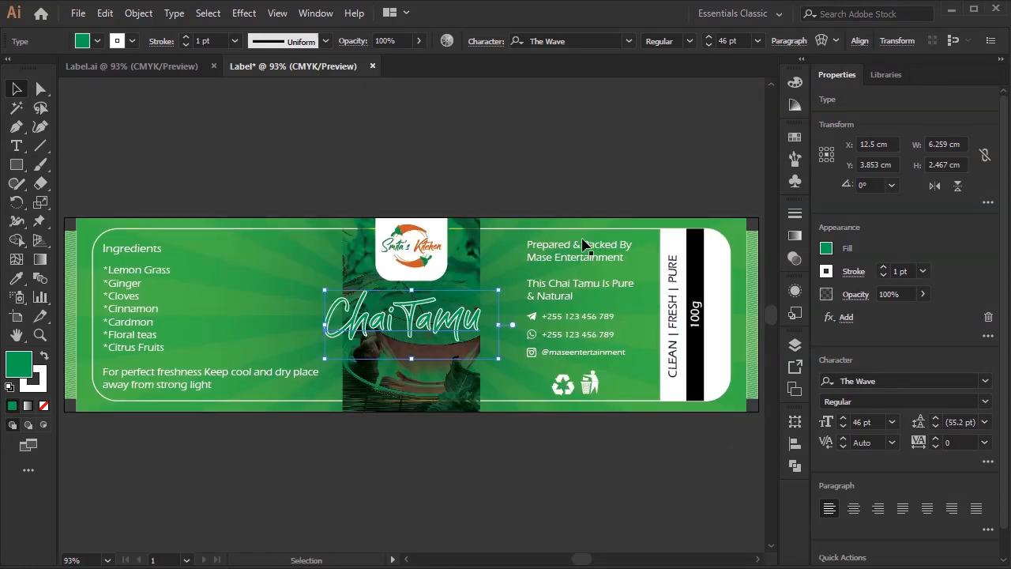
pyautogui.click(527, 153)
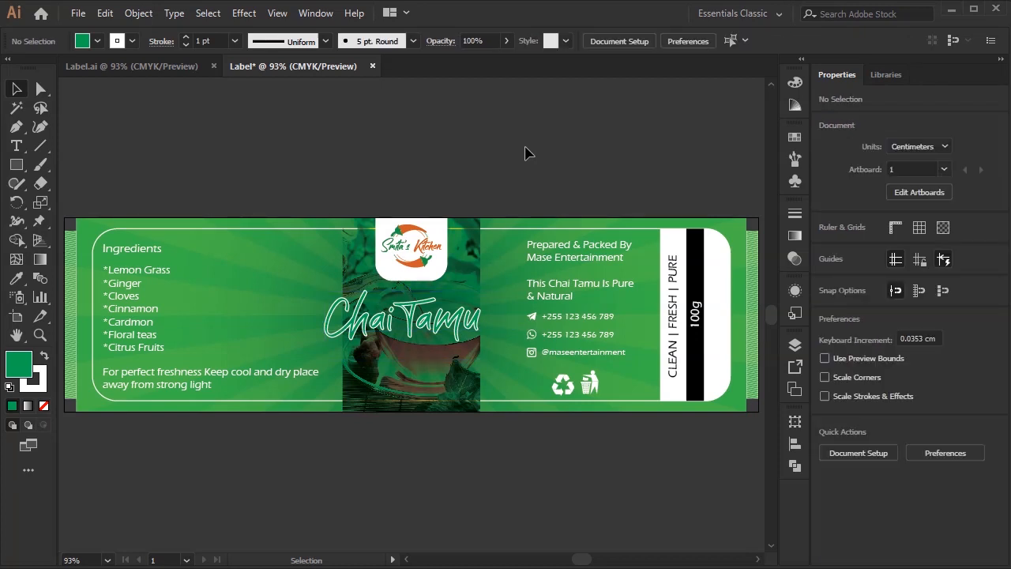